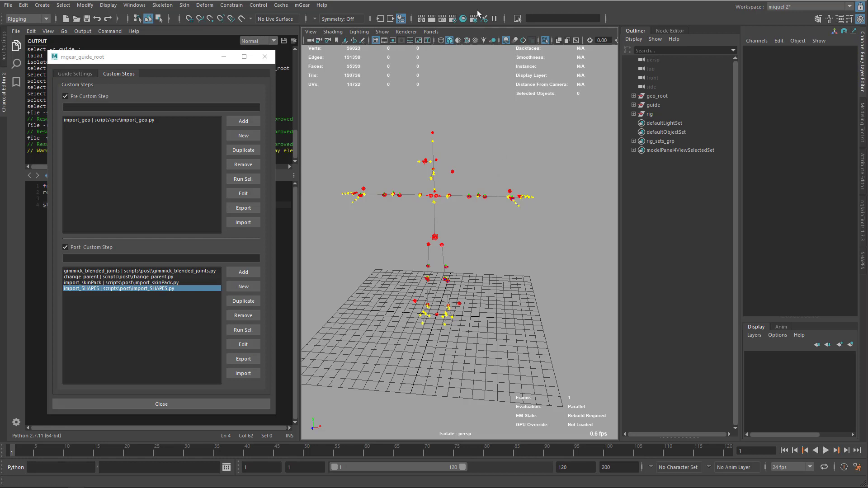
Step: Leave isolation to show the whole scene and select geo_root meshes head_geo through body_setup_geo
{"action": "left_click_drag", "start_coordinate": [460, 210], "coordinate": [517, 251], "text": "alt"}
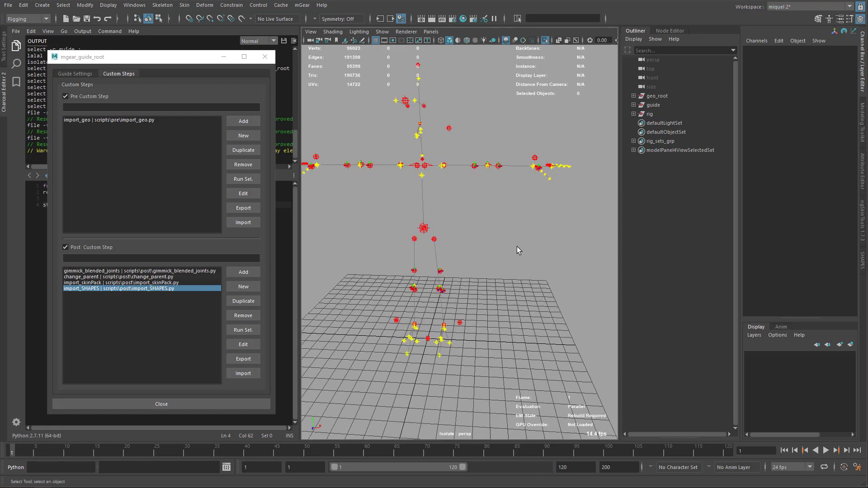
{"action": "left_click", "coordinate": [633, 95]}
{"action": "key", "text": "ctrl+1"}
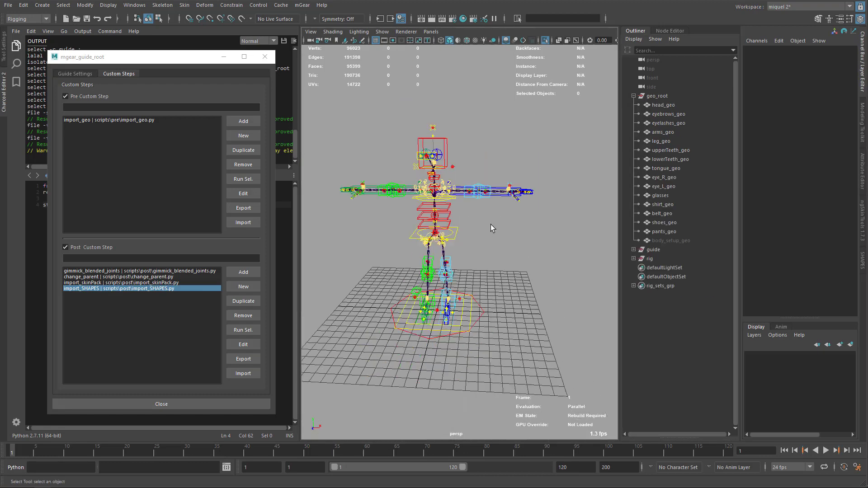
{"action": "left_click", "coordinate": [657, 106]}
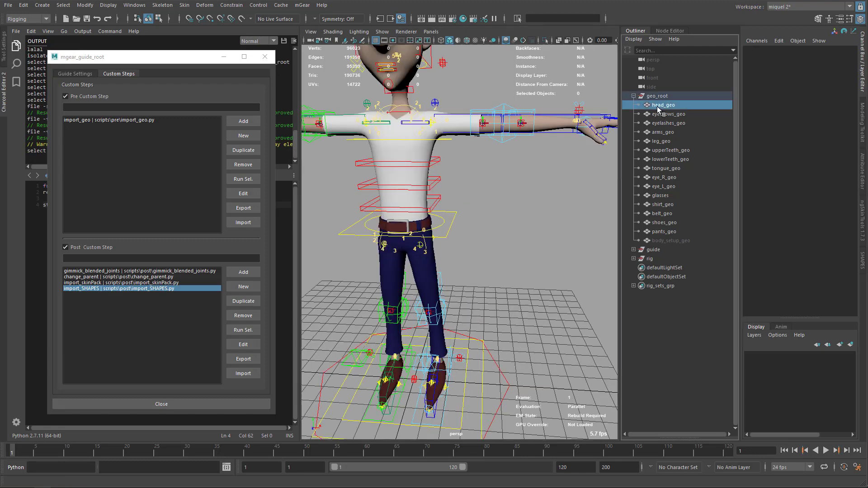
{"action": "left_click", "coordinate": [659, 240], "text": "shift"}
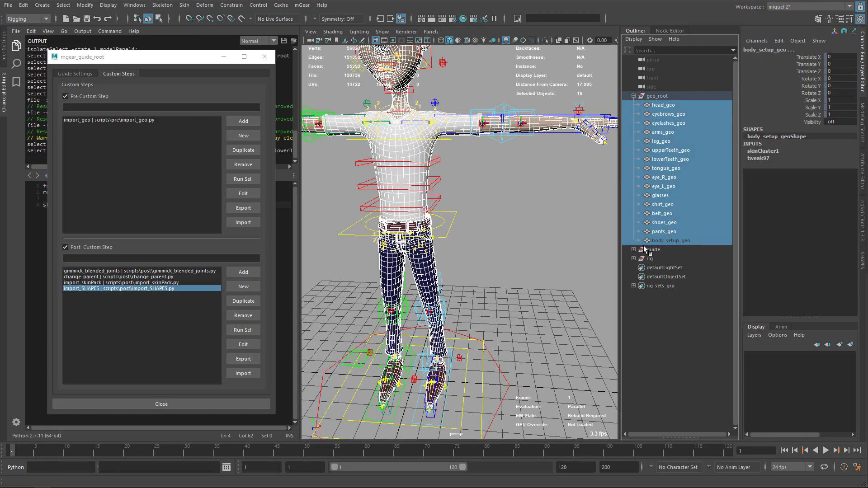
Step: Export the meshes' skin as an ASCII skin pack, replacing custom_steps/data/skin/skin.gSkinPack
{"action": "key", "text": "f"}
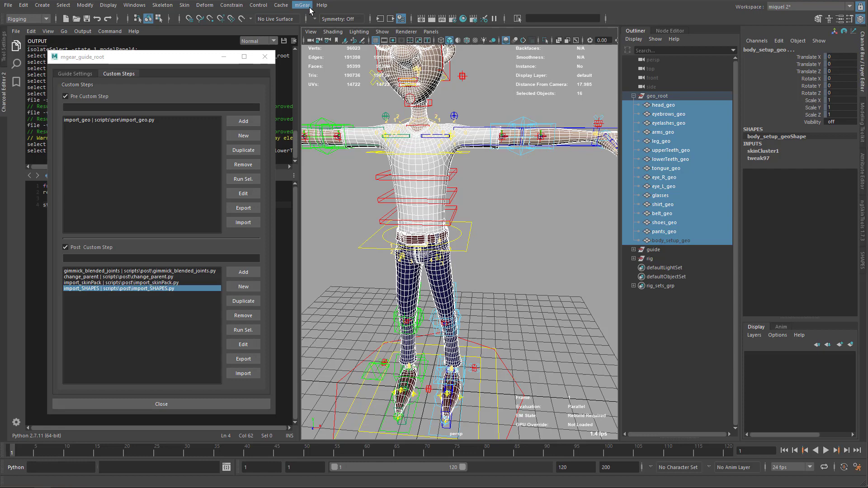
{"action": "left_click", "coordinate": [308, 7]}
{"action": "mouse_move", "coordinate": [351, 53]}
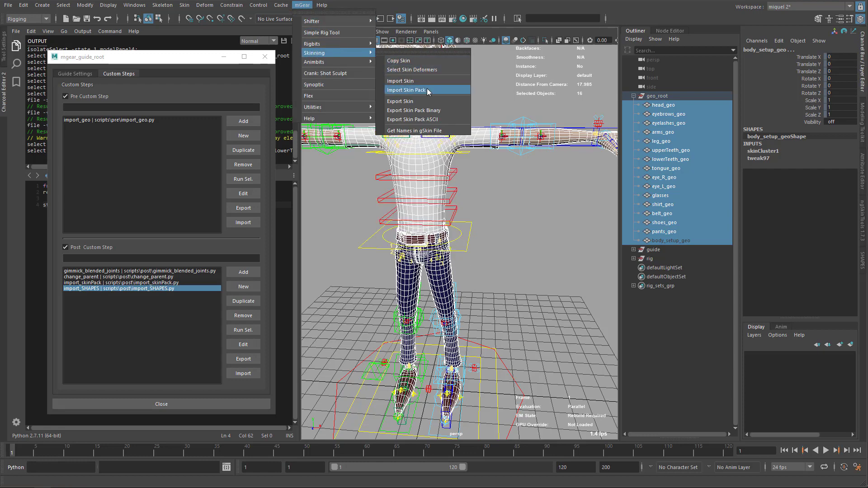
{"action": "left_click", "coordinate": [414, 117]}
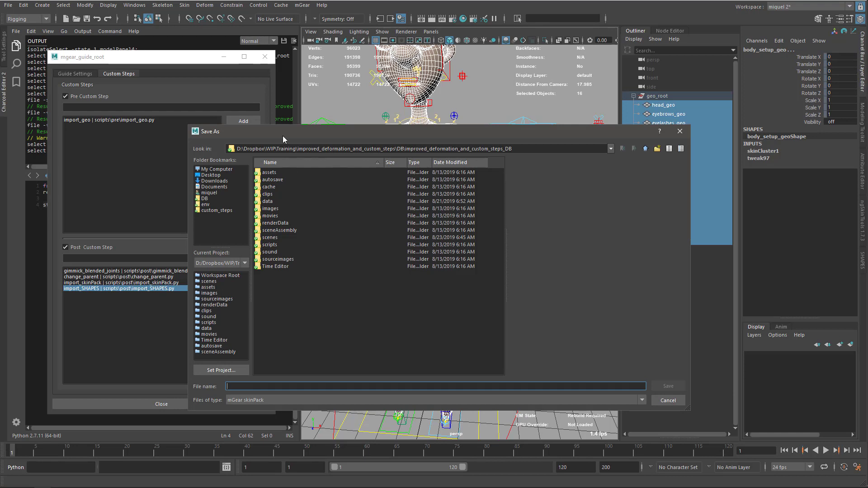
{"action": "left_click", "coordinate": [208, 211]}
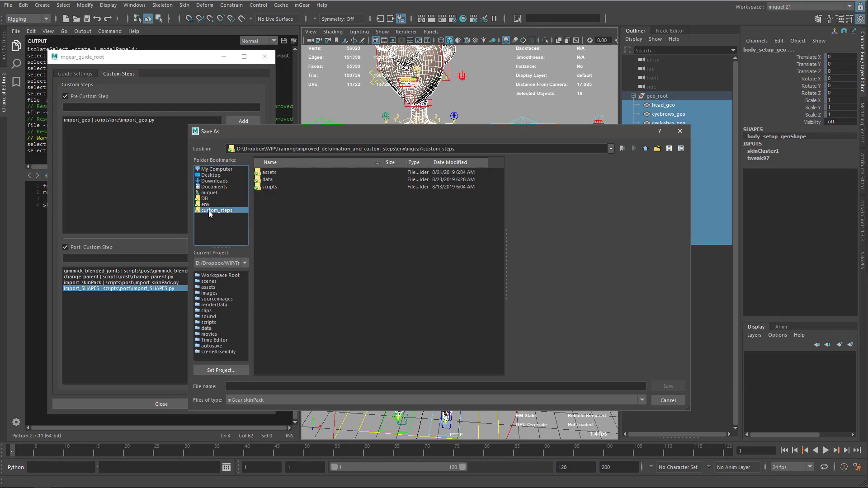
{"action": "double_click", "coordinate": [268, 180]}
{"action": "double_click", "coordinate": [267, 180]}
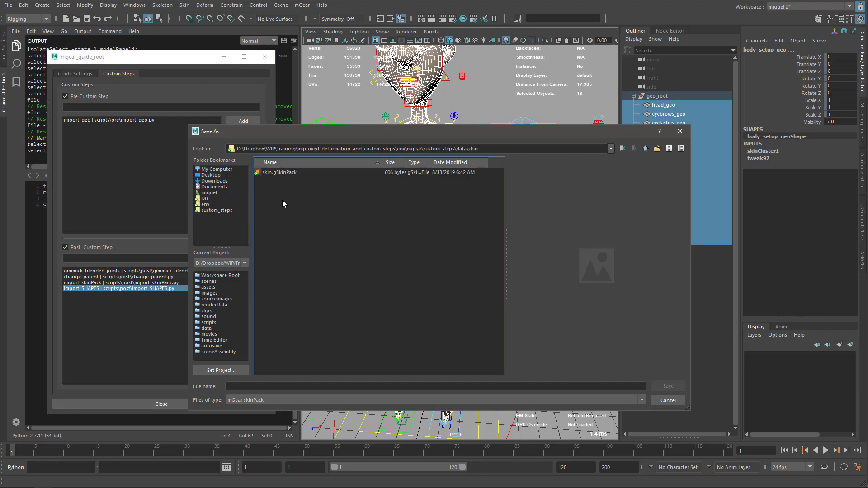
{"action": "left_click", "coordinate": [277, 174]}
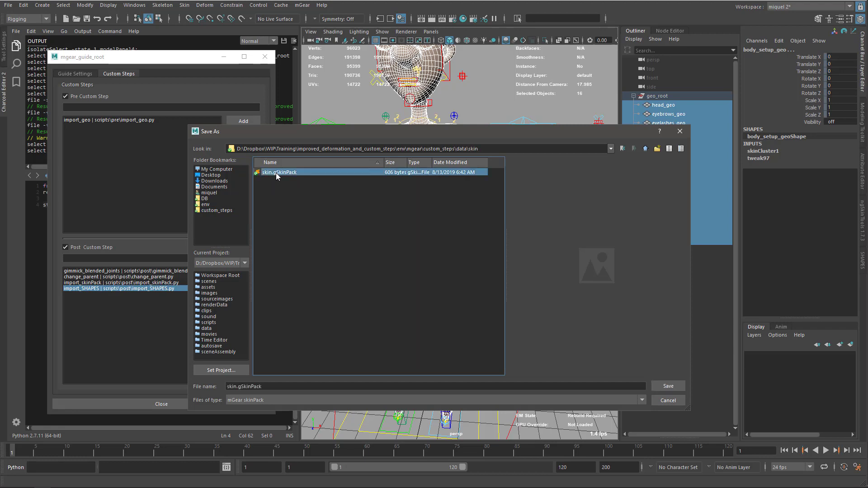
{"action": "left_click", "coordinate": [669, 387]}
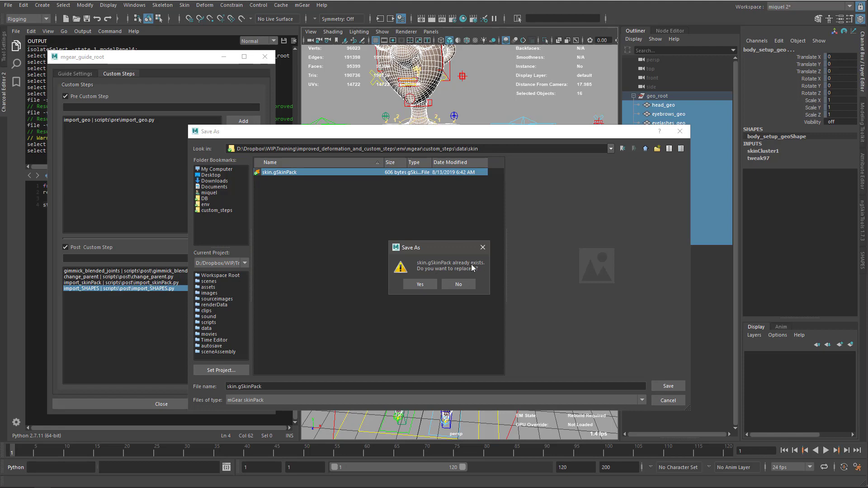
{"action": "left_click", "coordinate": [419, 286]}
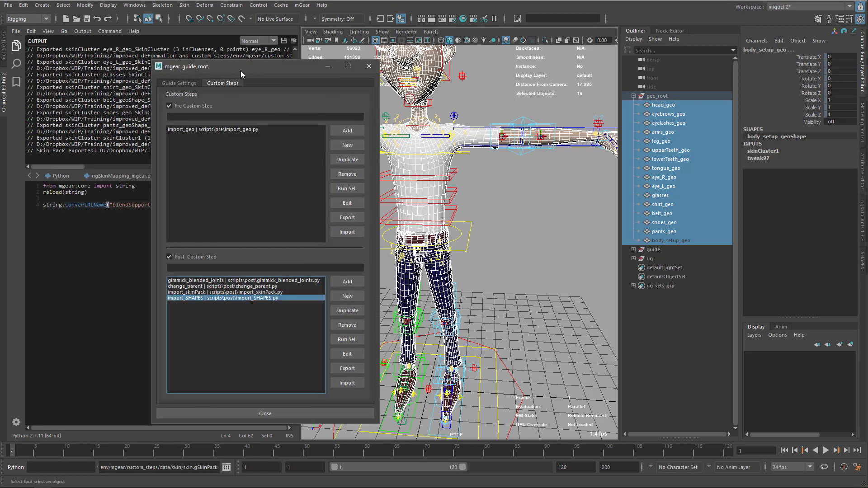
Step: Frame the character and inspect the spine_C0_fk2_ctl control and arm_L0_1_jnt joint
{"action": "left_click_drag", "start_coordinate": [241, 72], "coordinate": [98, 67]}
{"action": "key", "text": "f"}
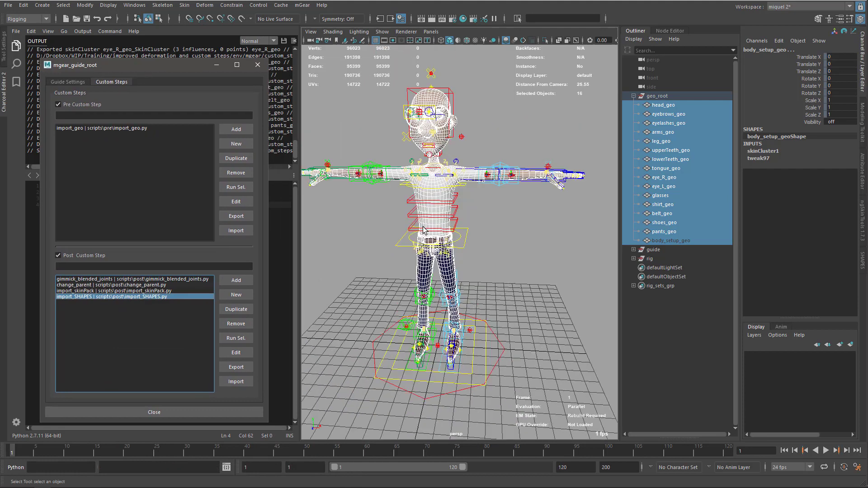
{"action": "left_click", "coordinate": [428, 229]}
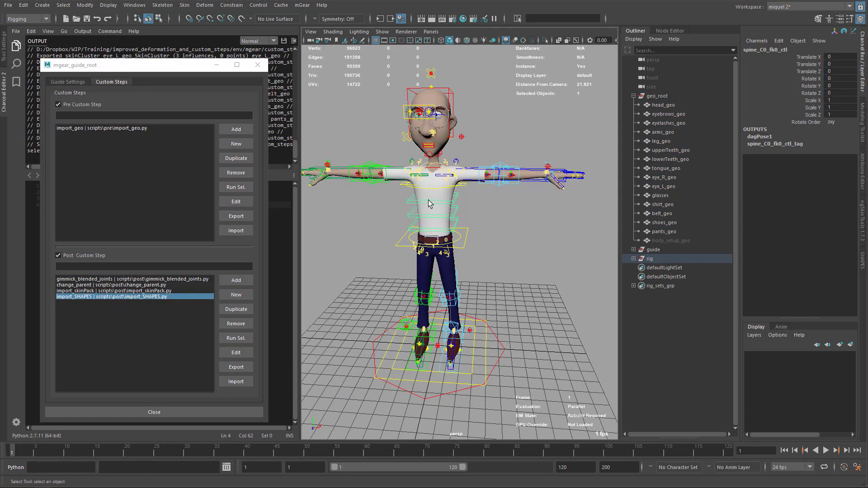
{"action": "left_click", "coordinate": [441, 199]}
{"action": "left_click", "coordinate": [452, 197]}
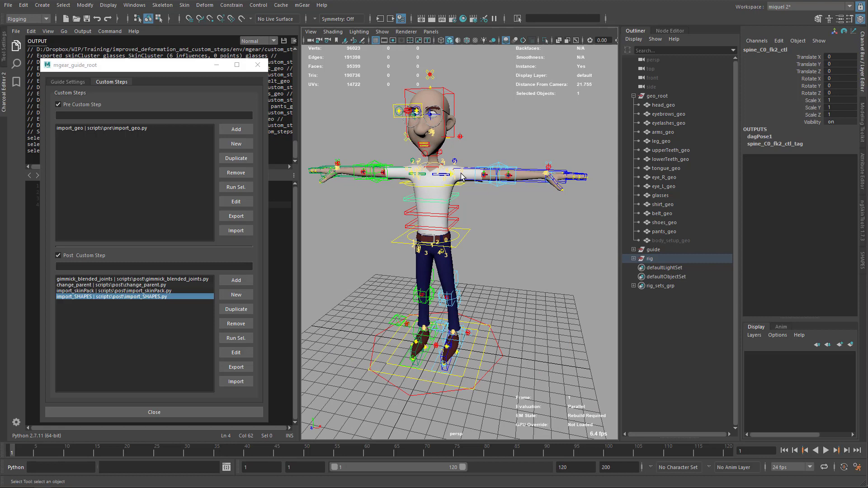
{"action": "left_click", "coordinate": [464, 177]}
{"action": "left_click", "coordinate": [475, 178]}
Step: Remove unused influences from head_geo through body_setup_geo's skin clusters and check the log
{"action": "left_click", "coordinate": [659, 106]}
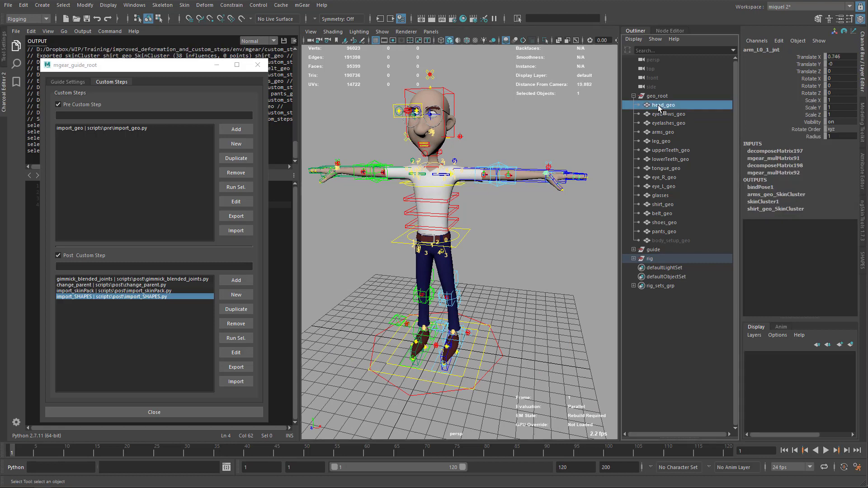
{"action": "left_click", "coordinate": [664, 240], "text": "shift"}
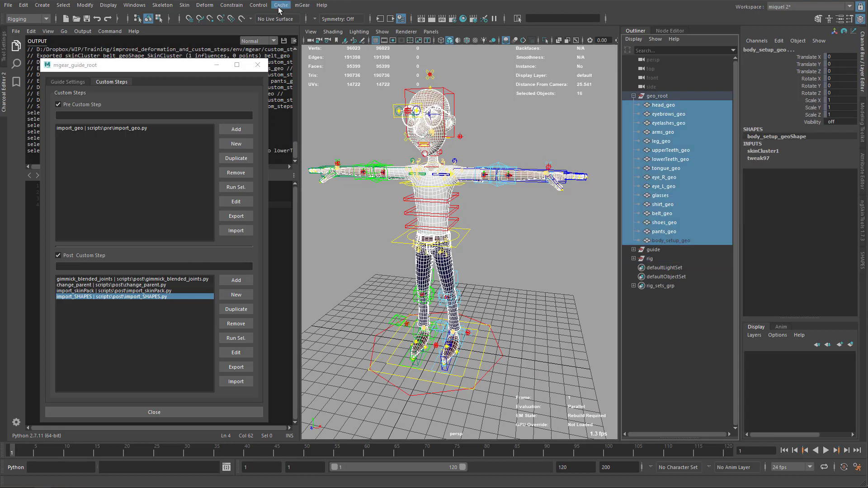
{"action": "left_click", "coordinate": [185, 5]}
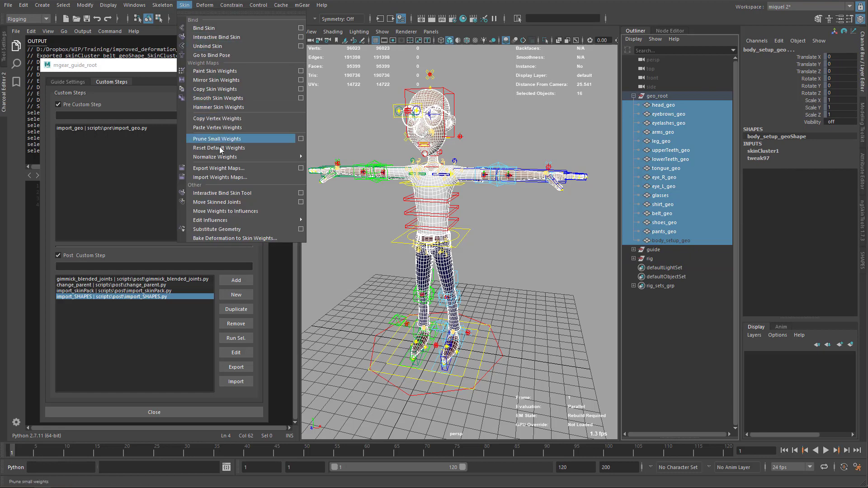
{"action": "mouse_move", "coordinate": [223, 221]}
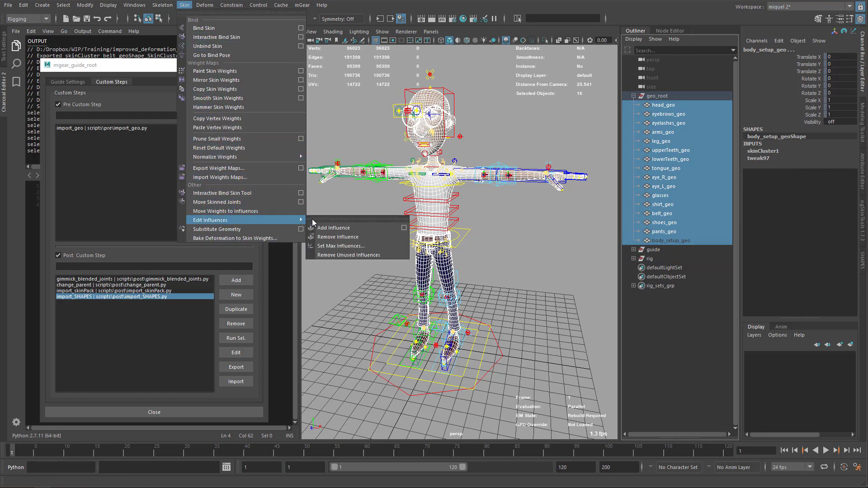
{"action": "left_click", "coordinate": [346, 256]}
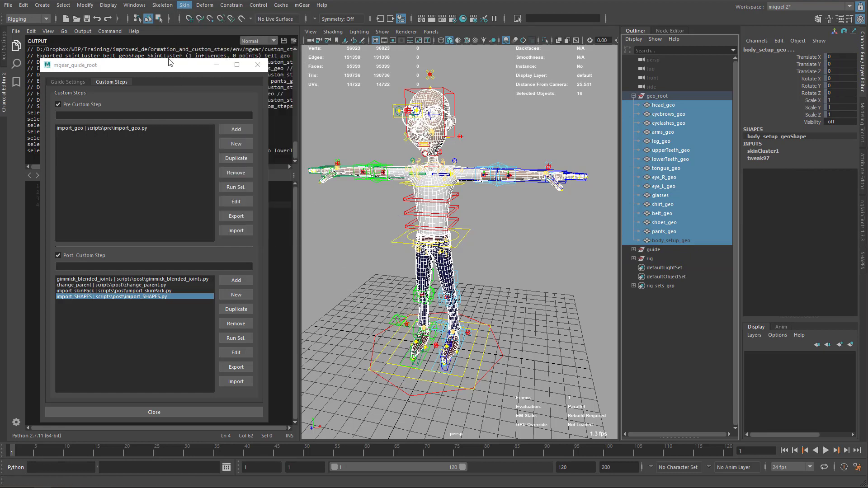
{"action": "left_click_drag", "start_coordinate": [169, 61], "coordinate": [381, 83]}
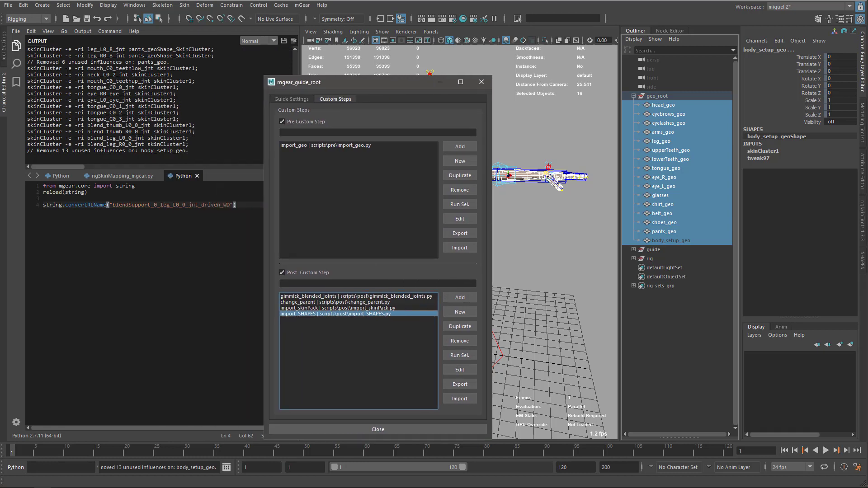
{"action": "scroll", "coordinate": [122, 104], "scroll_direction": "up", "scroll_amount": 6}
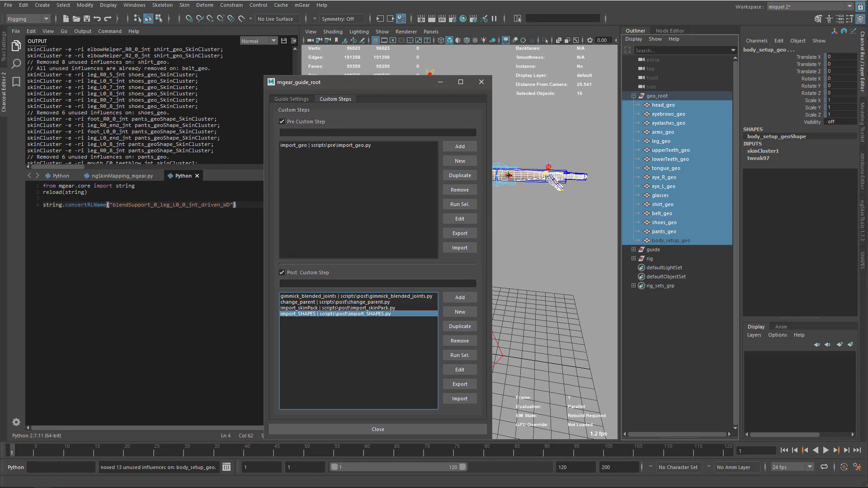
{"action": "left_click_drag", "start_coordinate": [323, 88], "coordinate": [145, 58]}
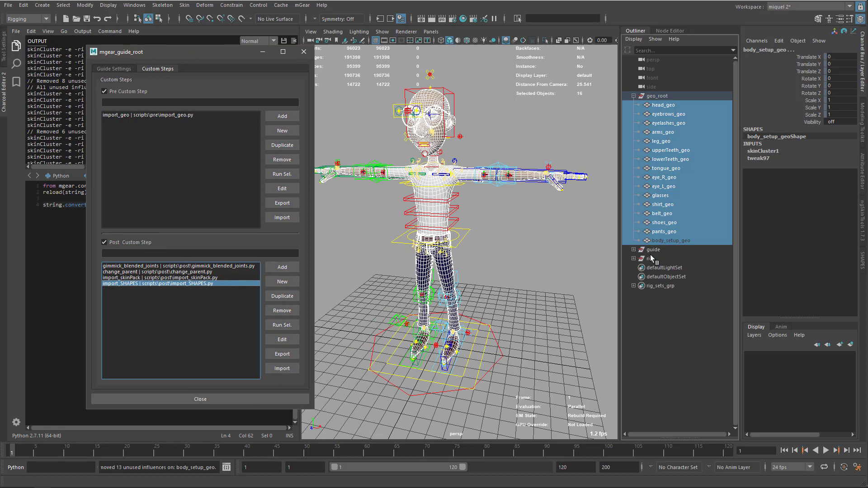
{"action": "left_click_drag", "start_coordinate": [222, 52], "coordinate": [193, 54]}
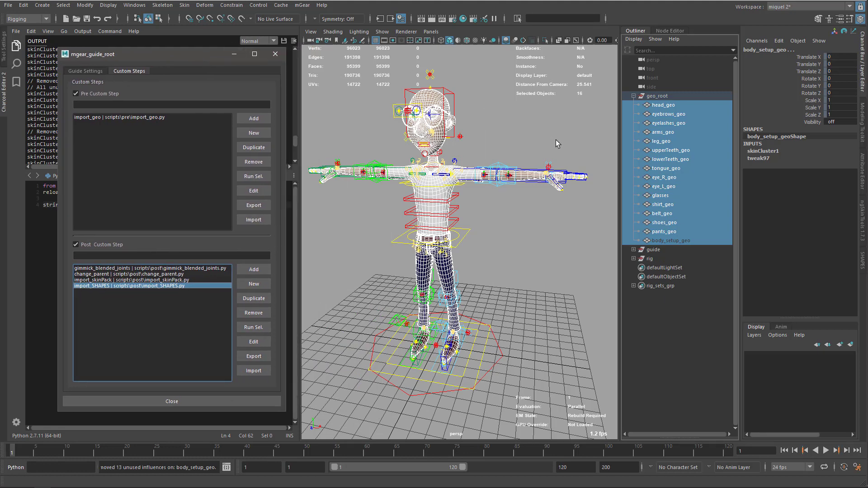
Step: Re-export the cleaned skin weights as an ASCII skin pack over custom_steps/data/skin/skin.gSkinPack
{"action": "left_click", "coordinate": [301, 6]}
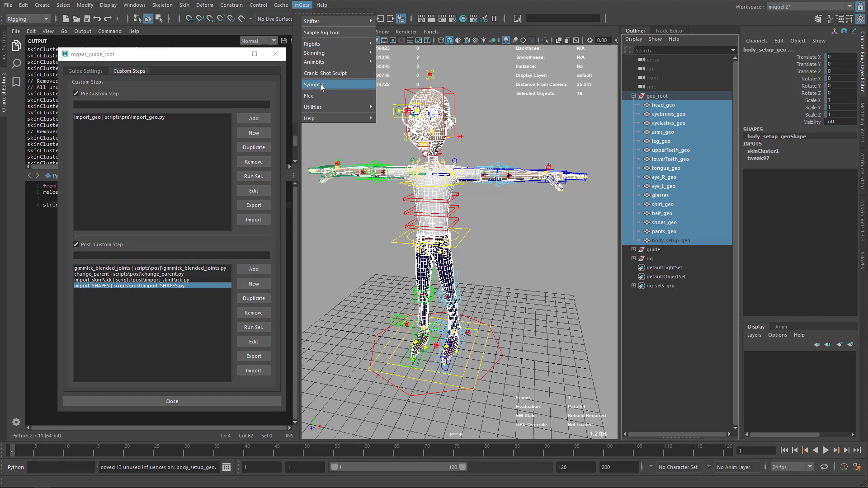
{"action": "mouse_move", "coordinate": [327, 57]}
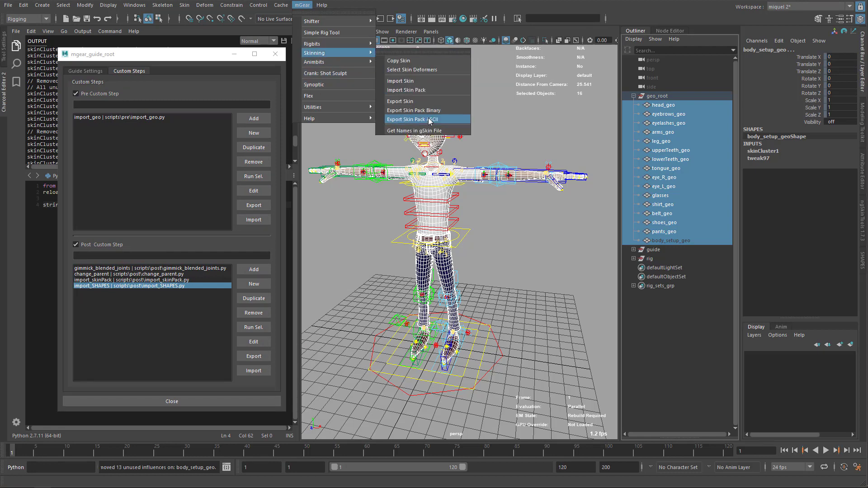
{"action": "left_click", "coordinate": [437, 122]}
{"action": "left_click", "coordinate": [217, 211]}
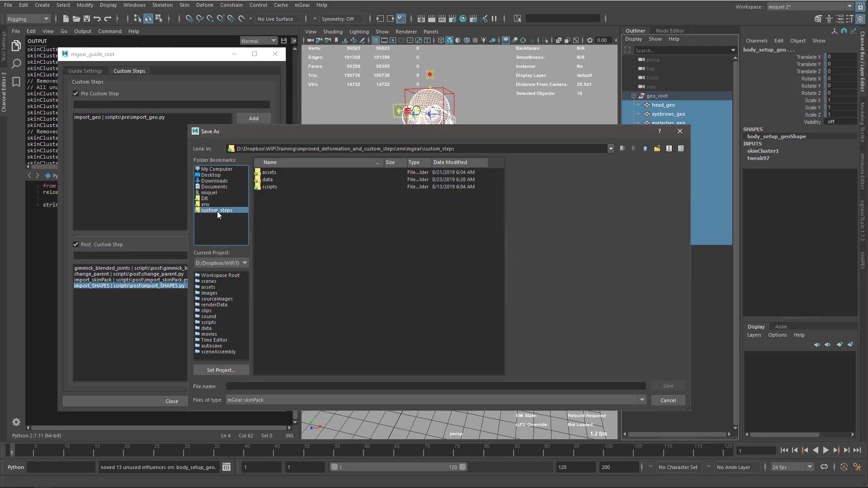
{"action": "double_click", "coordinate": [268, 180]}
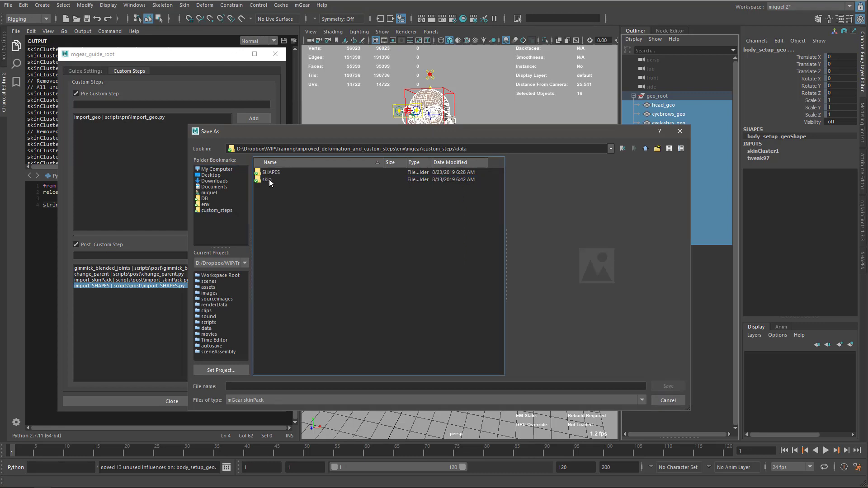
{"action": "double_click", "coordinate": [269, 173]}
{"action": "double_click", "coordinate": [273, 172]}
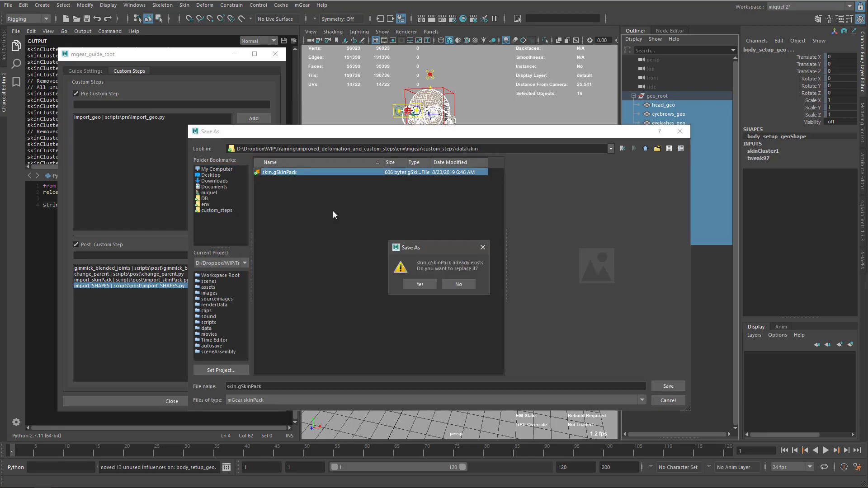
{"action": "left_click", "coordinate": [417, 284]}
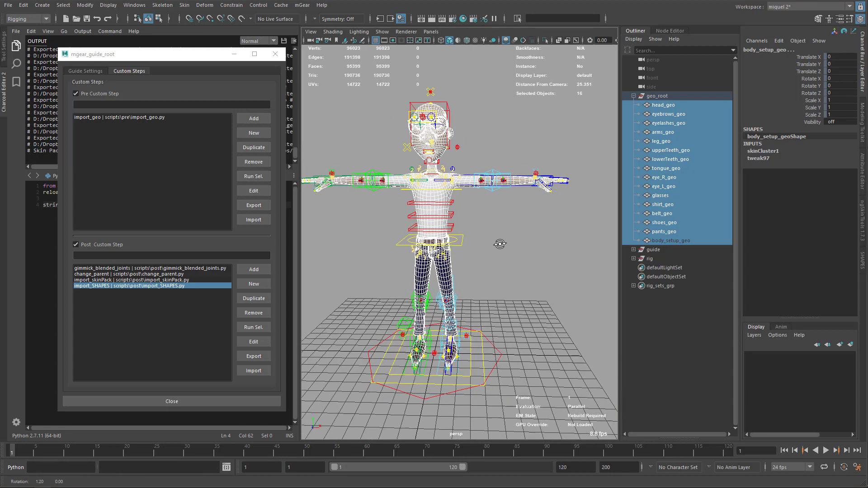
Step: Frame the legs and shoes, hide the rig controls and select the leg mesh
{"action": "scroll", "coordinate": [497, 285], "scroll_direction": "up", "scroll_amount": 5}
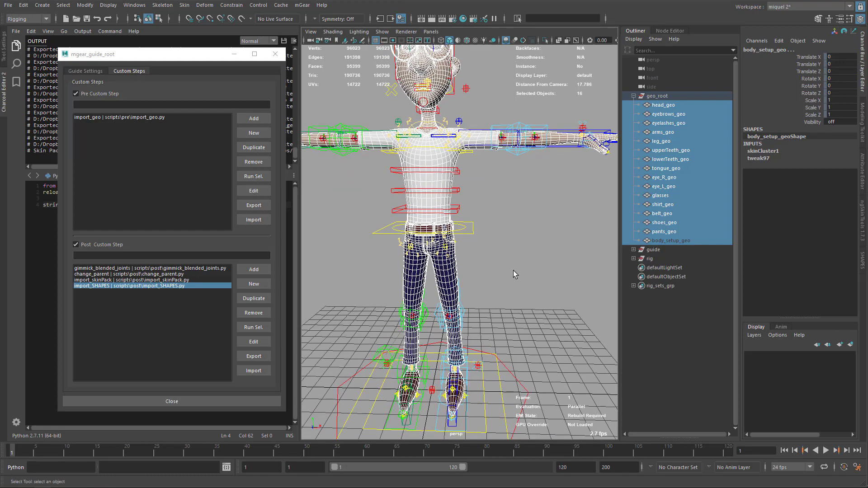
{"action": "left_click", "coordinate": [482, 251]}
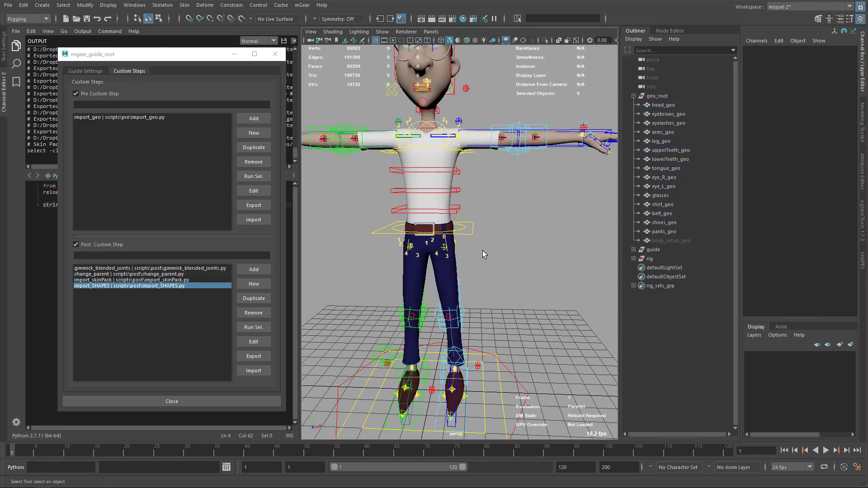
{"action": "left_click_drag", "start_coordinate": [482, 251], "coordinate": [465, 256], "text": "alt"}
{"action": "middle_click_drag", "start_coordinate": [483, 344], "coordinate": [478, 326], "text": "alt"}
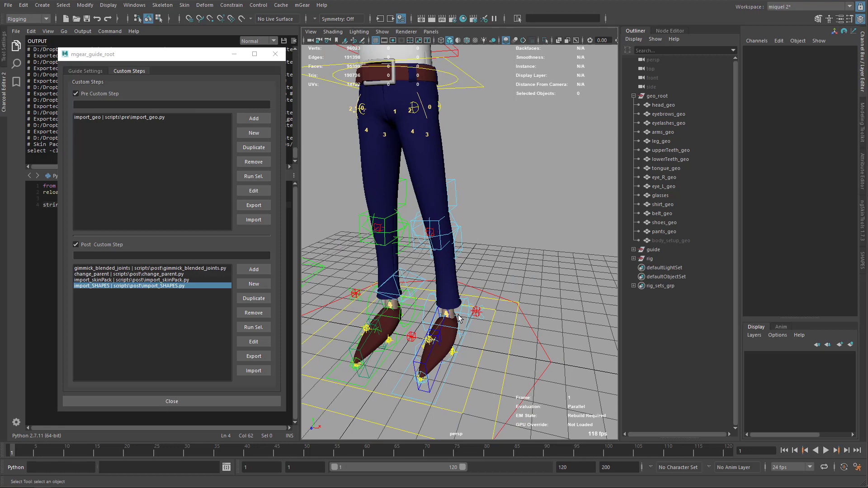
{"action": "middle_click_drag", "start_coordinate": [453, 281], "coordinate": [454, 263], "text": "alt"}
{"action": "left_click", "coordinate": [459, 312]}
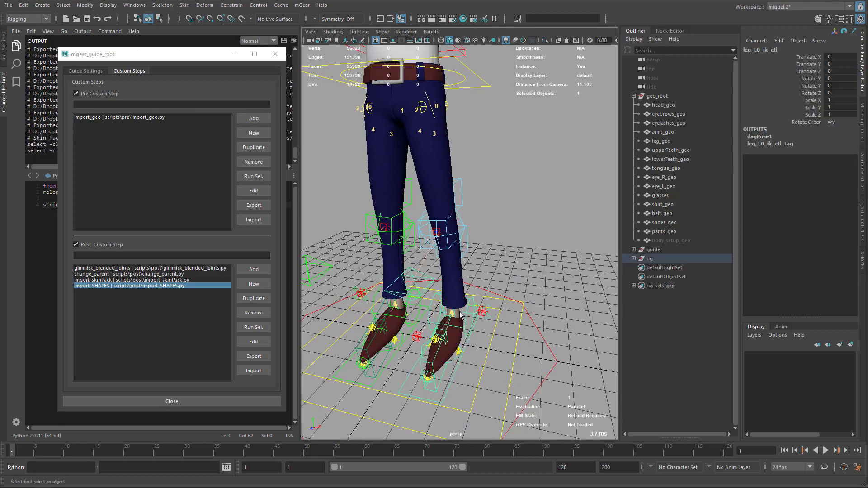
{"action": "left_click", "coordinate": [463, 318]}
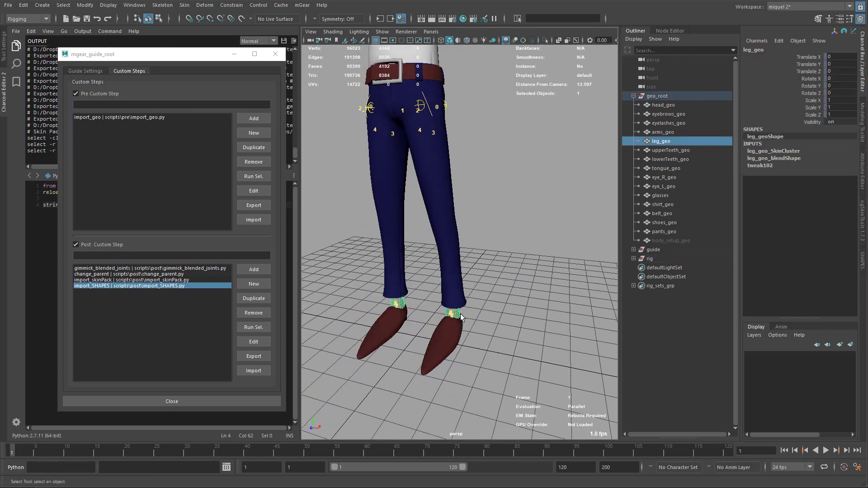
Step: Load leg_geo_blendShape into SHAPES and bring up its Export Node Data dialog, widened to show the path
{"action": "left_click", "coordinate": [863, 261]}
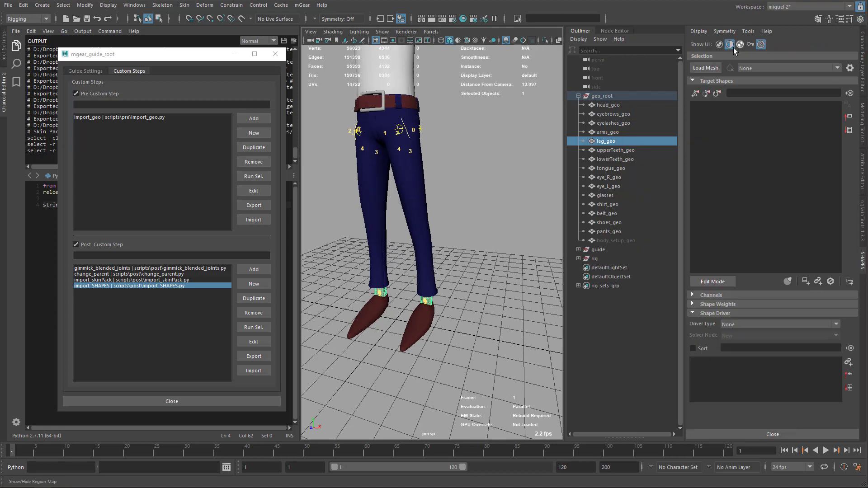
{"action": "left_click", "coordinate": [696, 70]}
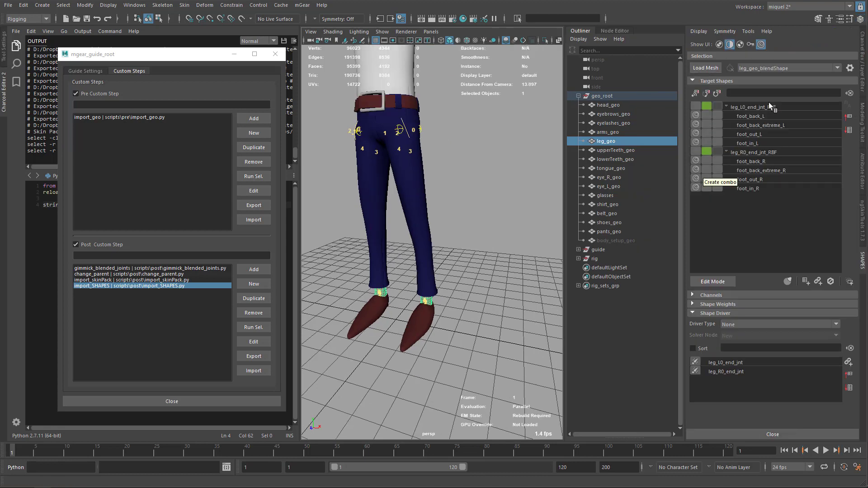
{"action": "left_click", "coordinate": [745, 32]}
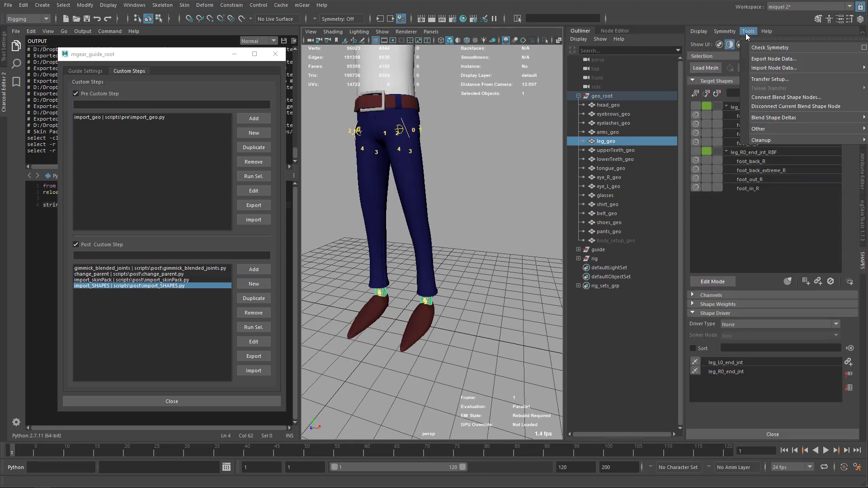
{"action": "mouse_move", "coordinate": [766, 32]}
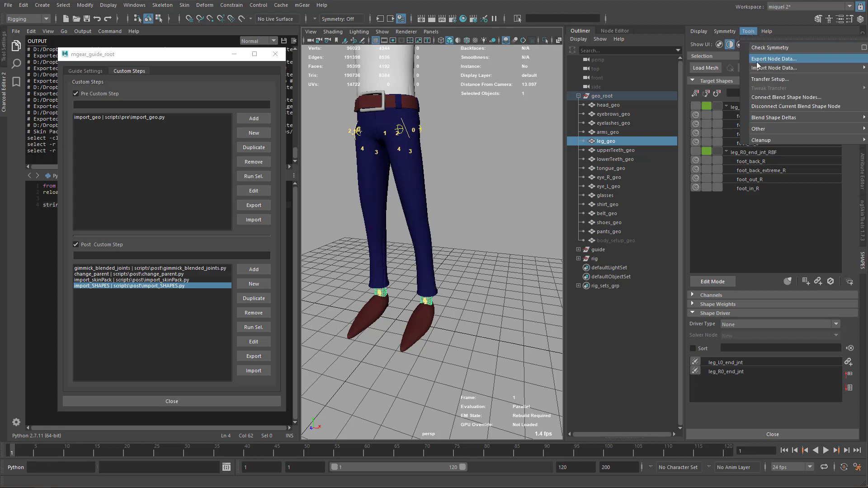
{"action": "left_click", "coordinate": [757, 63]}
{"action": "left_click_drag", "start_coordinate": [437, 60], "coordinate": [335, 154]}
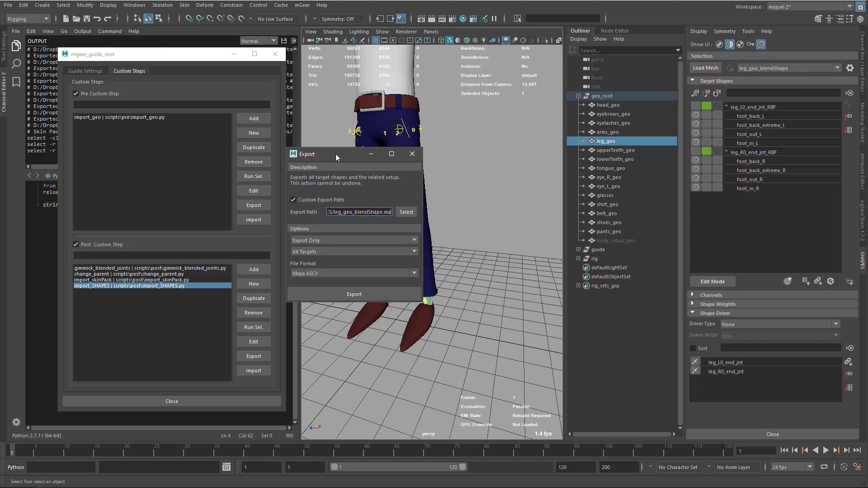
{"action": "left_click_drag", "start_coordinate": [423, 189], "coordinate": [709, 202]}
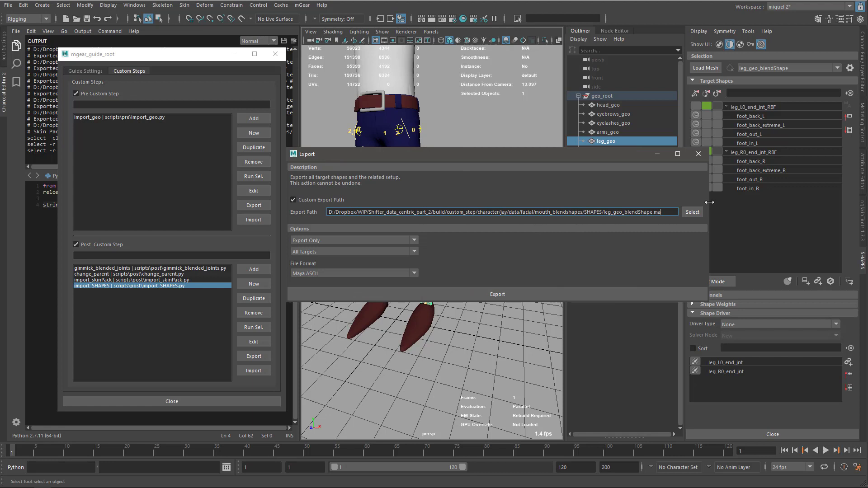
Step: Set the export path to custom_steps/data/SHAPES and export leg_geo_blendShape.ma
{"action": "left_click", "coordinate": [687, 215]}
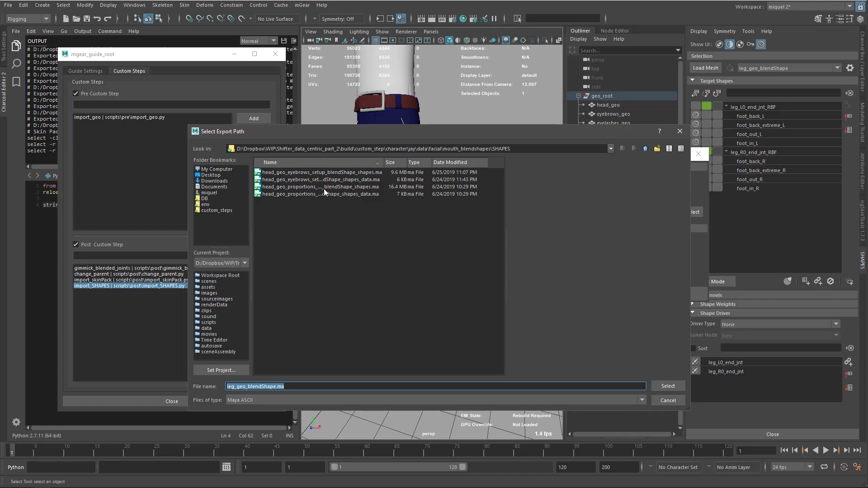
{"action": "left_click", "coordinate": [224, 210]}
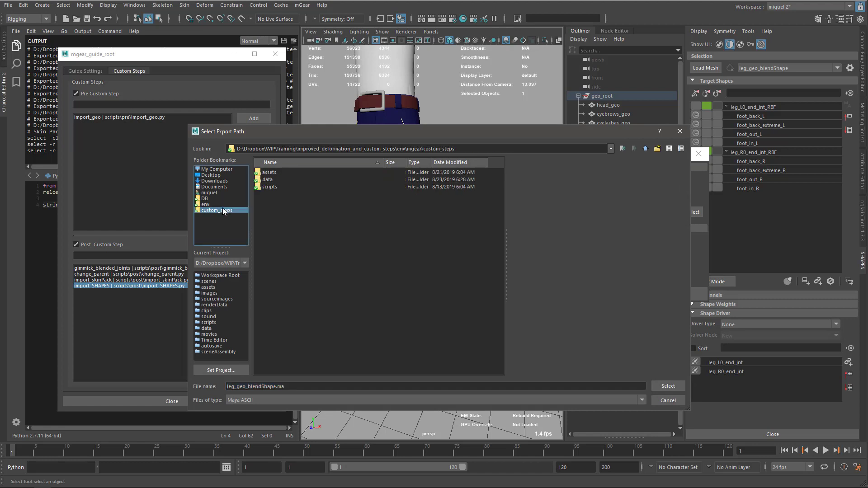
{"action": "double_click", "coordinate": [270, 179]}
{"action": "double_click", "coordinate": [276, 173]}
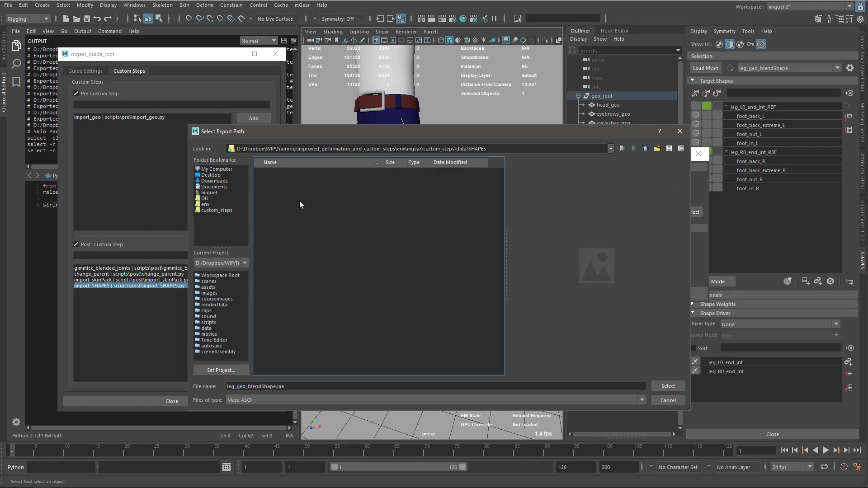
{"action": "left_click", "coordinate": [665, 386]}
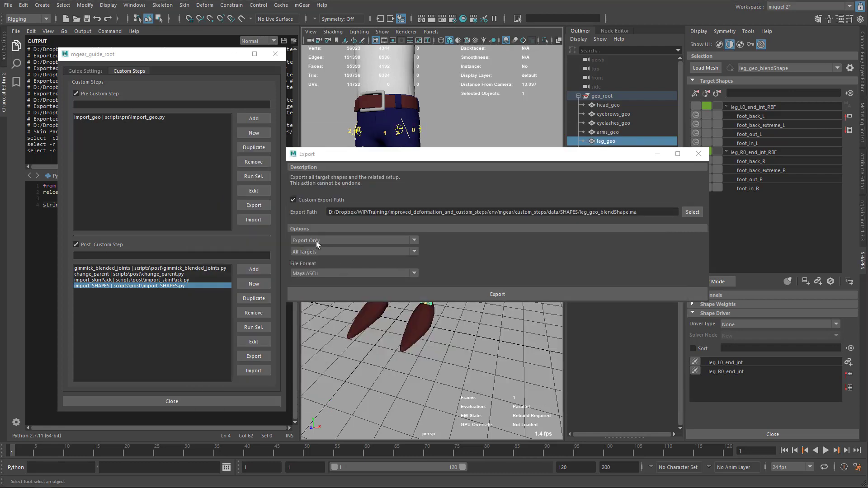
{"action": "left_click", "coordinate": [433, 294]}
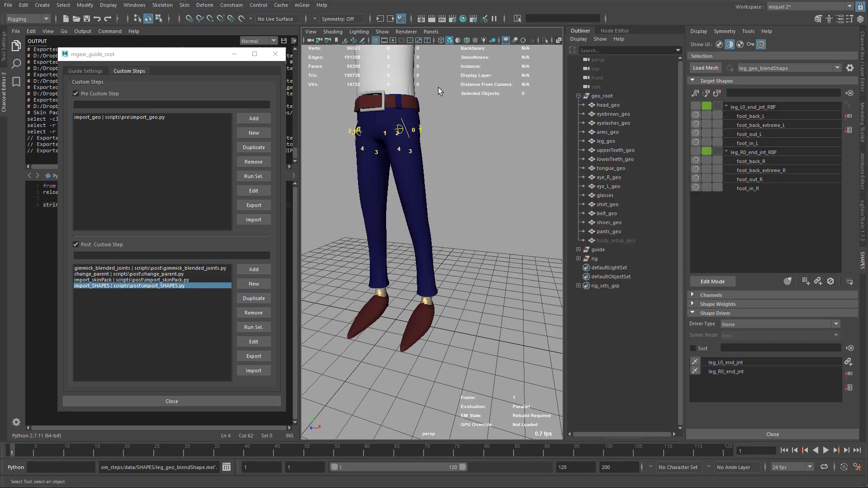
Step: In File Explorer, browse to custom_steps/data/SHAPES and bring up options for leg_geo_blendShape.mel
{"action": "key", "text": "alt+Tab"}
{"action": "left_click", "coordinate": [499, 304]}
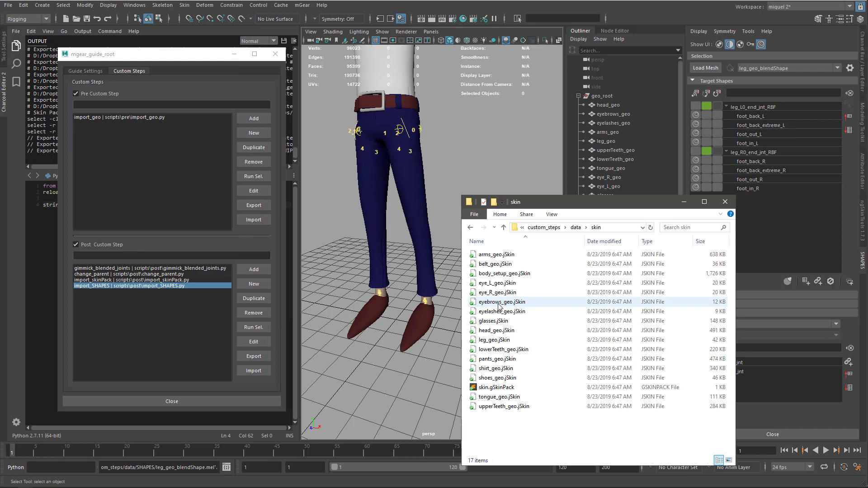
{"action": "left_click_drag", "start_coordinate": [548, 202], "coordinate": [478, 102]}
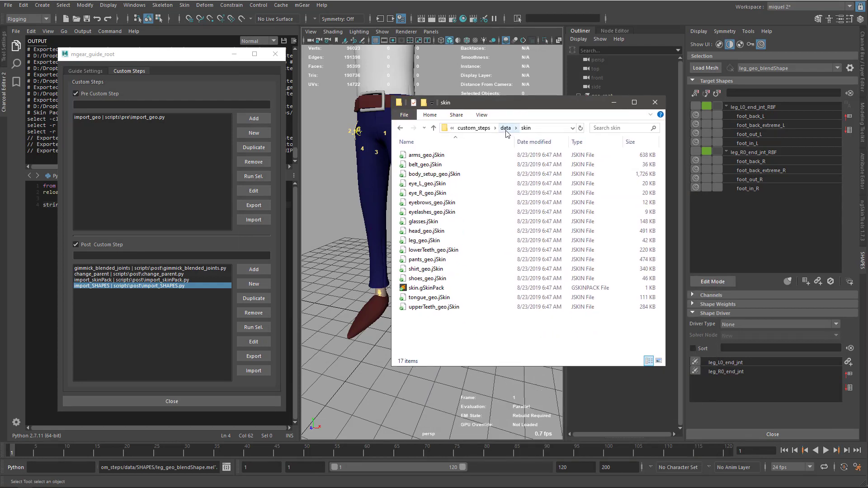
{"action": "left_click", "coordinate": [505, 128]}
{"action": "double_click", "coordinate": [427, 155]}
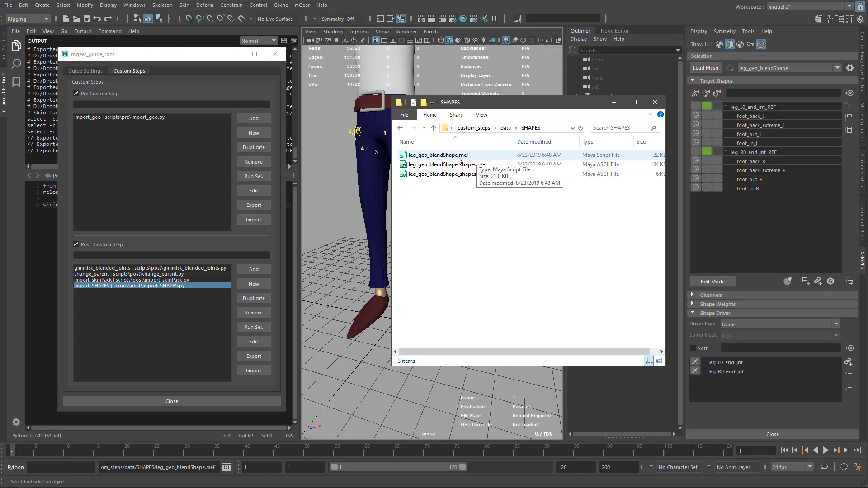
{"action": "left_click_drag", "start_coordinate": [530, 102], "coordinate": [500, 97]}
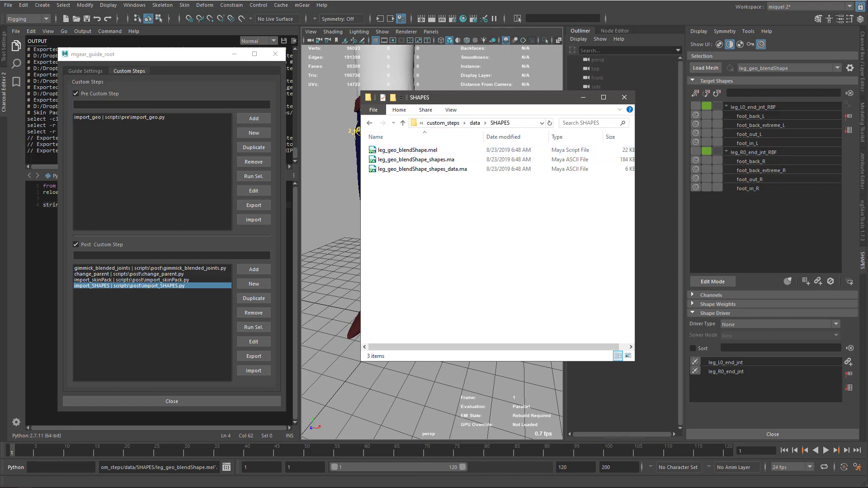
{"action": "left_click", "coordinate": [422, 151]}
{"action": "right_click", "coordinate": [422, 151]}
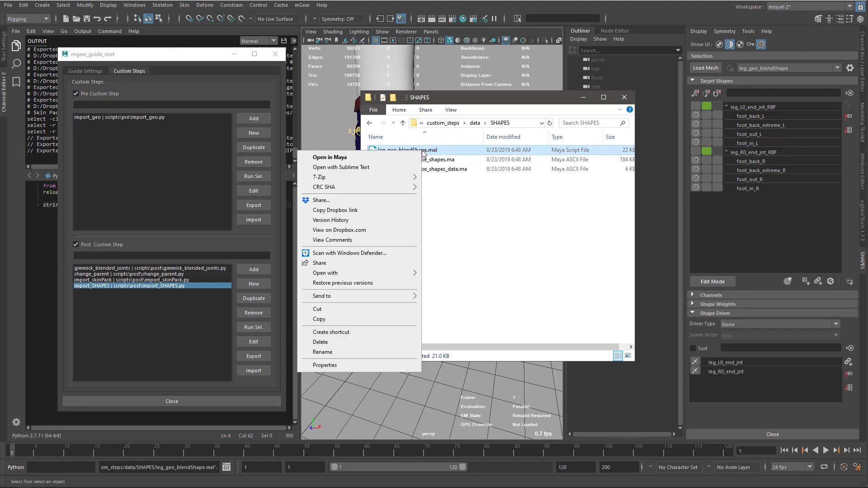
Step: Review leg_geo_blendShape.mel's import paths on lines 9, 115 and 117 in Sublime Text, then return to Maya
{"action": "left_click", "coordinate": [383, 168]}
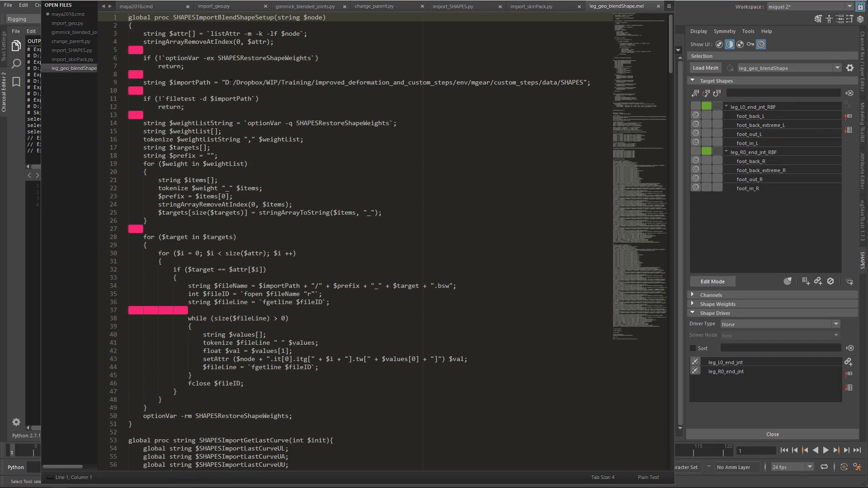
{"action": "left_click_drag", "start_coordinate": [225, 82], "coordinate": [545, 93]}
{"action": "scroll", "coordinate": [480, 232], "scroll_direction": "down", "scroll_amount": 6}
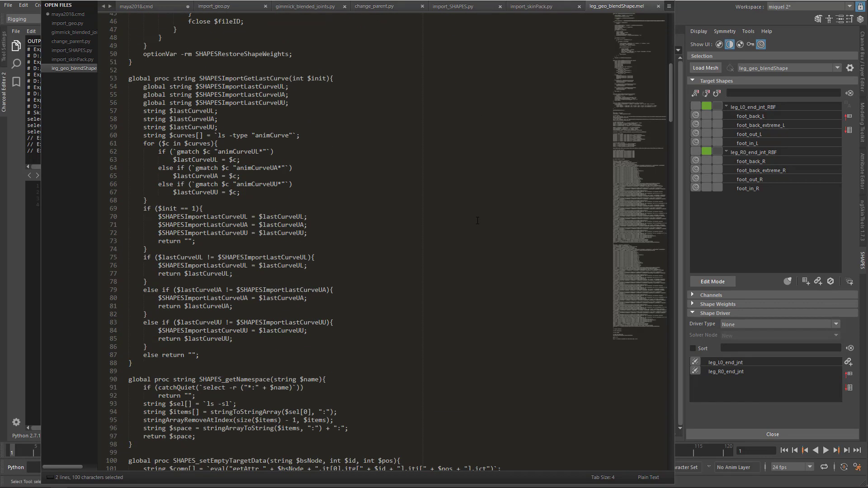
{"action": "scroll", "coordinate": [477, 221], "scroll_direction": "down", "scroll_amount": 12}
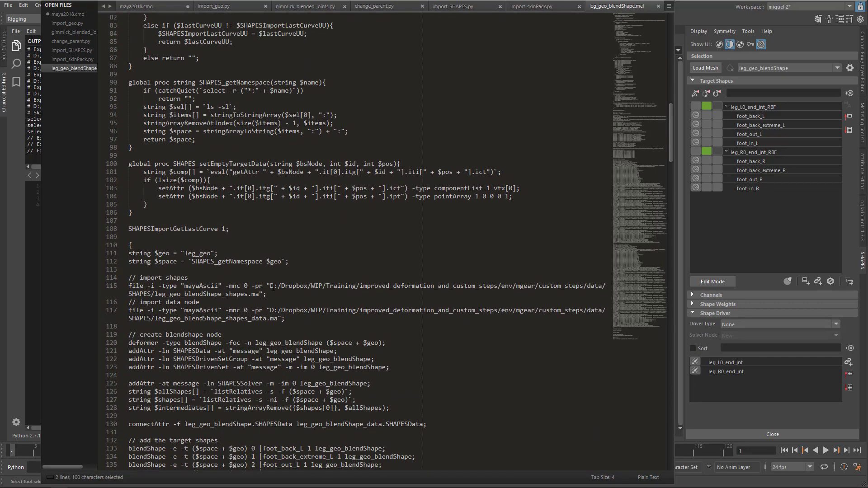
{"action": "left_click_drag", "start_coordinate": [271, 286], "coordinate": [551, 291]}
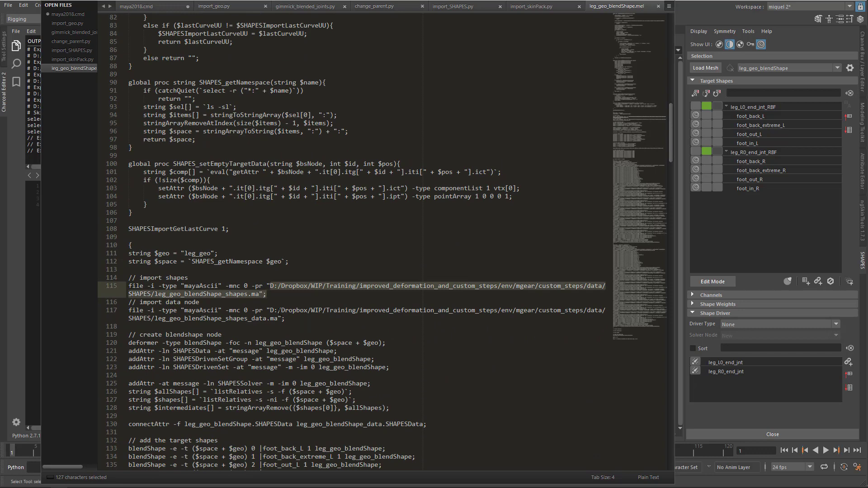
{"action": "left_click_drag", "start_coordinate": [271, 310], "coordinate": [511, 316]}
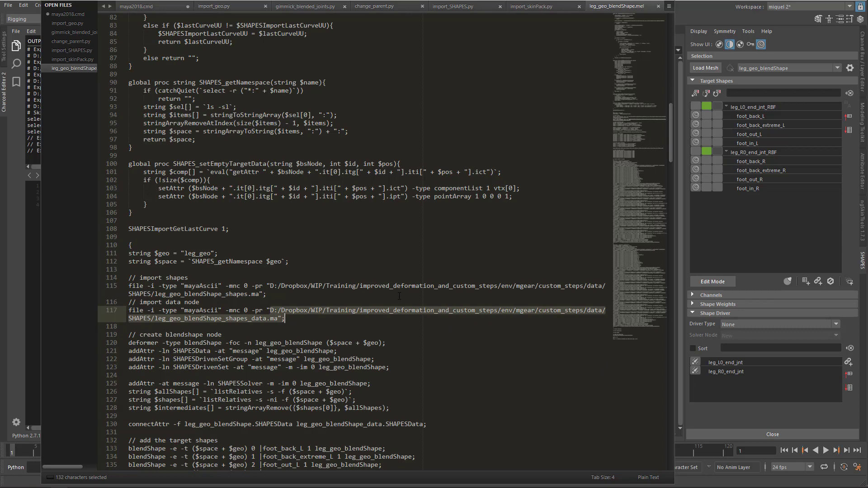
{"action": "left_click", "coordinate": [313, 326]}
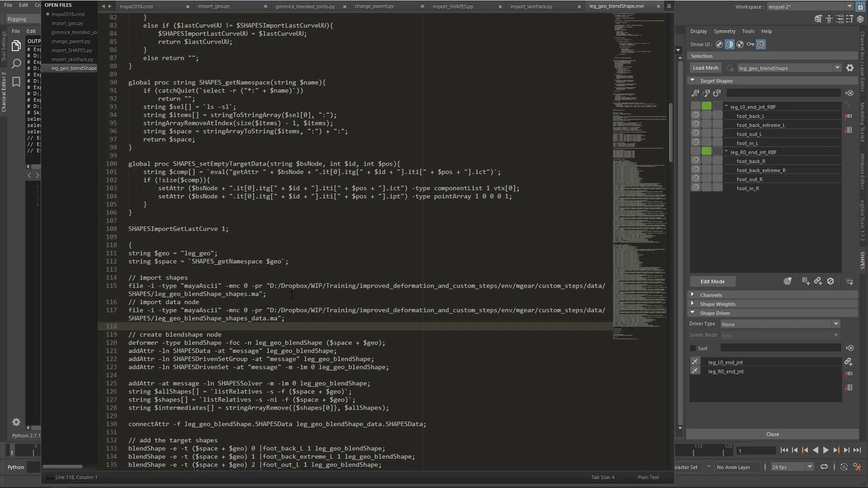
{"action": "scroll", "coordinate": [409, 242], "scroll_direction": "up", "scroll_amount": 20}
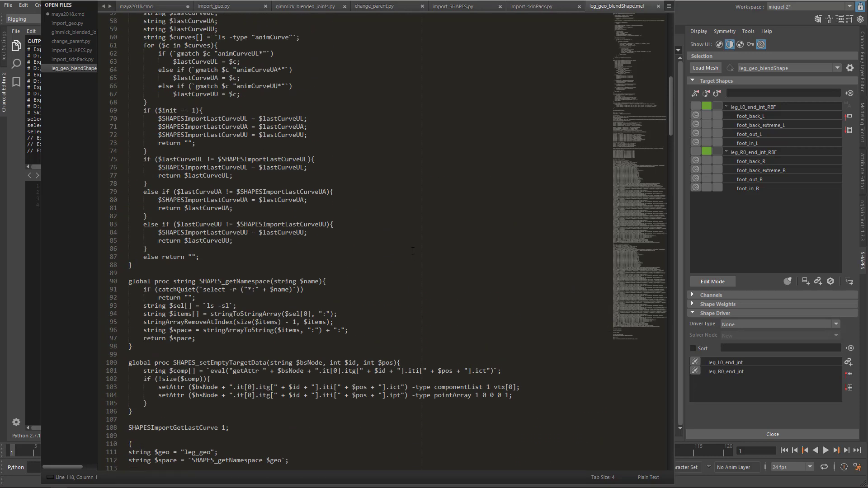
{"action": "left_click", "coordinate": [699, 1]}
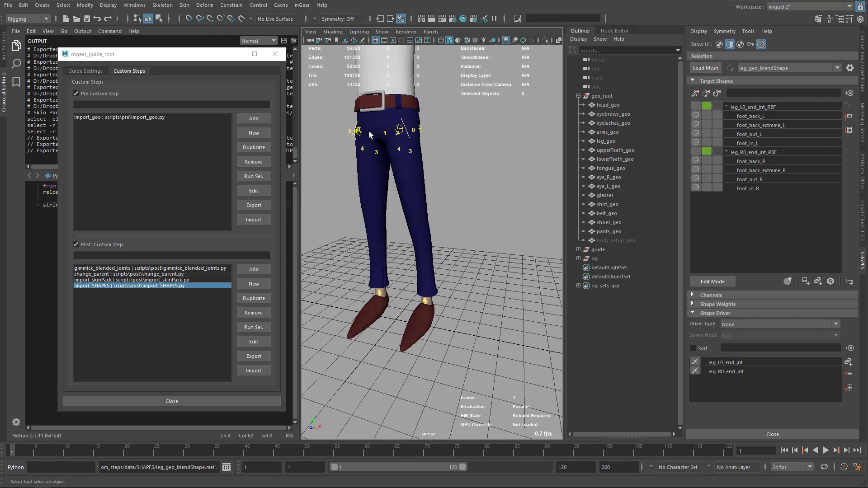
Step: Load pants_geo's blend shape into SHAPES, export it as pants_geo_blendShape.ma, then select the belt
{"action": "left_click", "coordinate": [429, 259]}
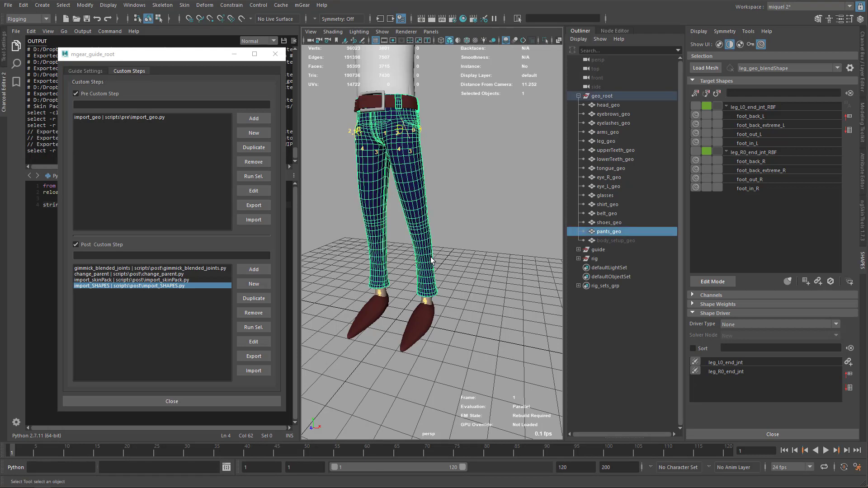
{"action": "left_click", "coordinate": [700, 71]}
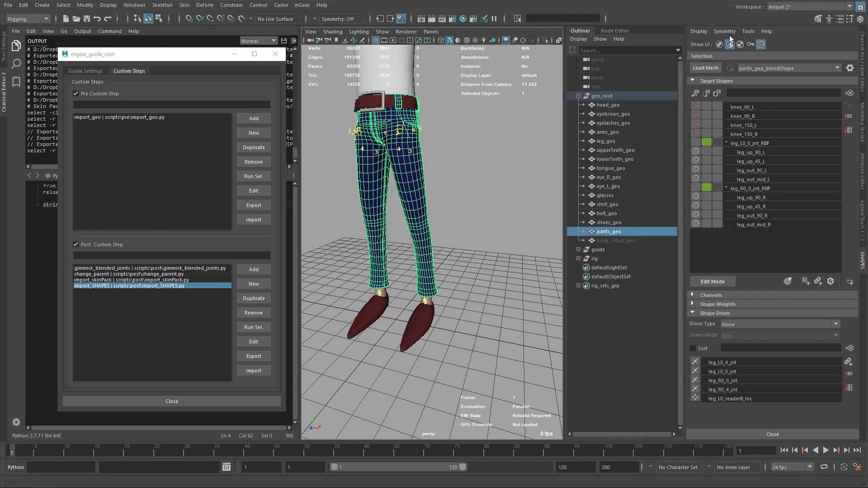
{"action": "left_click", "coordinate": [747, 32]}
{"action": "left_click", "coordinate": [764, 57]}
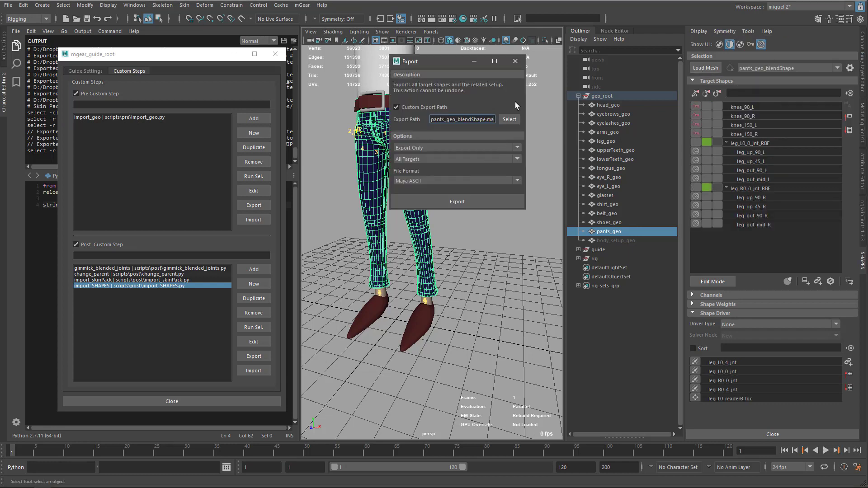
{"action": "left_click_drag", "start_coordinate": [436, 63], "coordinate": [361, 81]}
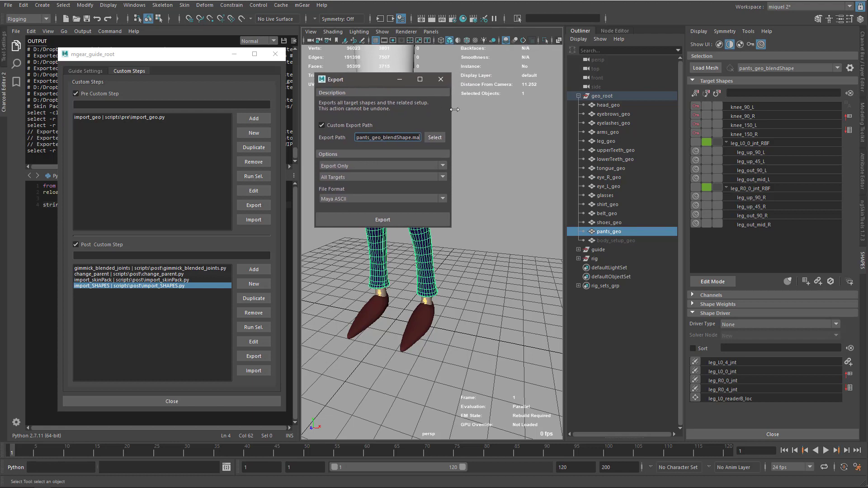
{"action": "left_click_drag", "start_coordinate": [453, 108], "coordinate": [758, 109]}
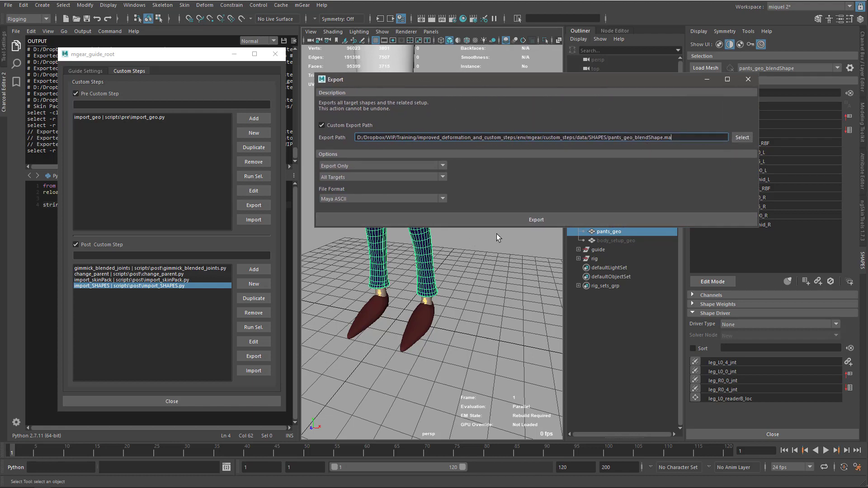
{"action": "left_click", "coordinate": [501, 221]}
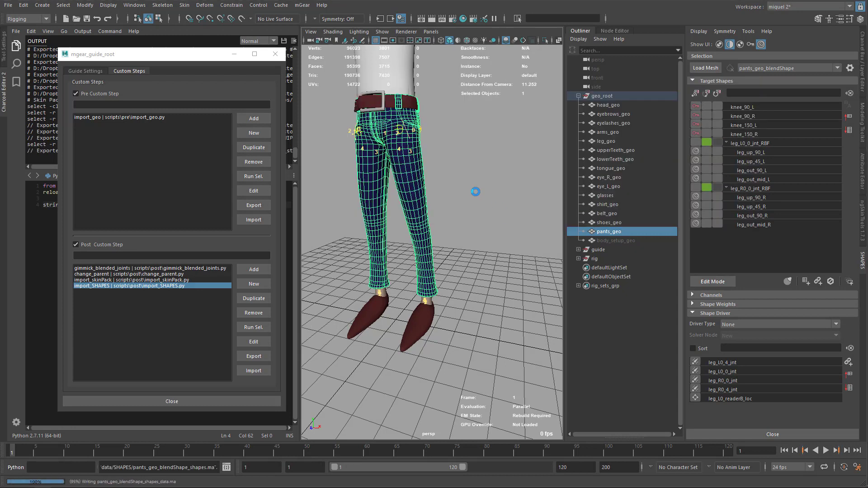
{"action": "middle_click_drag", "start_coordinate": [441, 121], "coordinate": [412, 159], "text": "alt"}
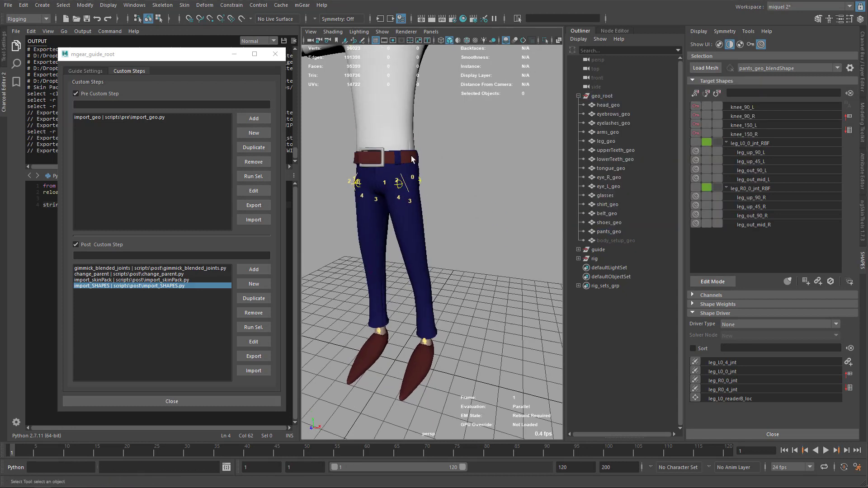
{"action": "left_click", "coordinate": [412, 160]}
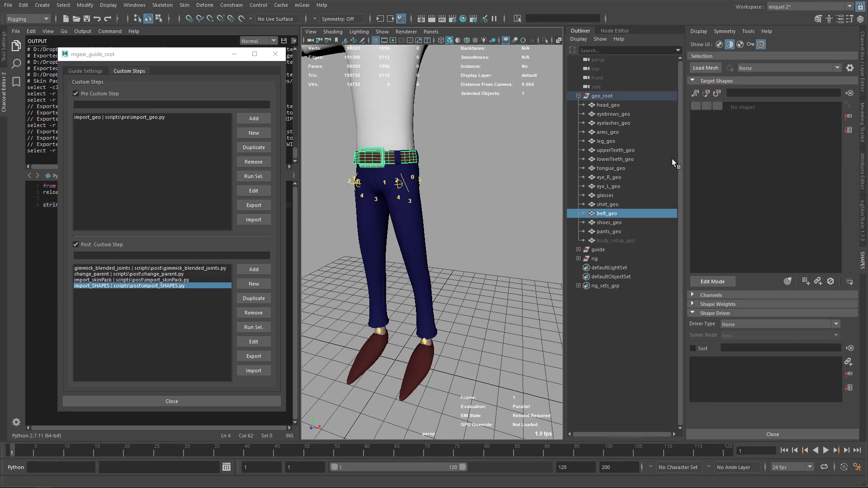
Step: Load the shirt mesh and export its blend-shape setup as shirt_geo_blendShape.ma
{"action": "right_click_drag", "start_coordinate": [429, 173], "coordinate": [416, 209], "text": "alt"}
{"action": "left_click", "coordinate": [379, 184]}
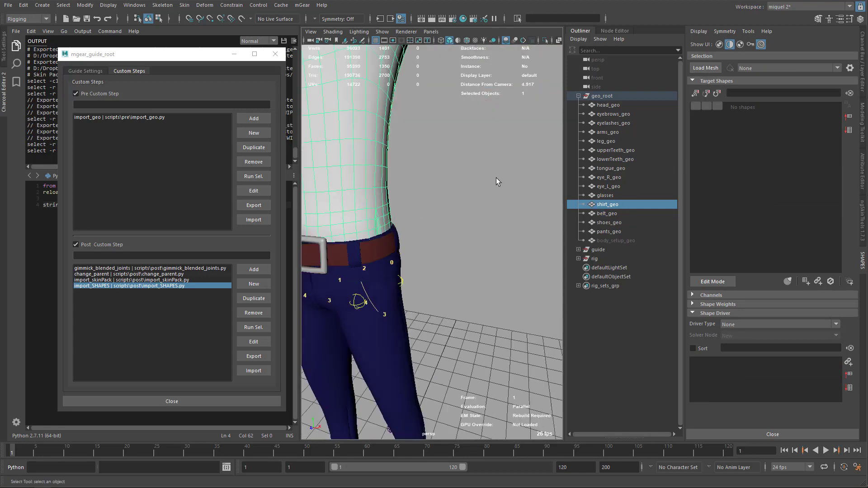
{"action": "left_click", "coordinate": [710, 68]}
{"action": "key", "text": "a"}
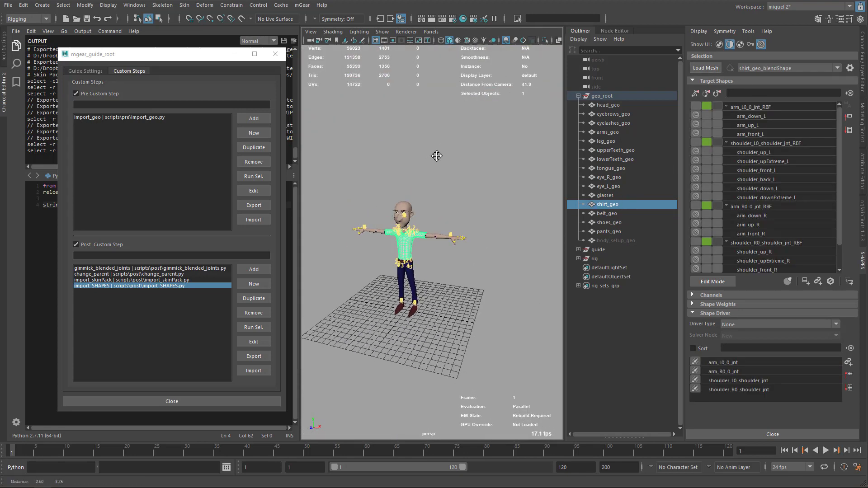
{"action": "scroll", "coordinate": [445, 237], "scroll_direction": "up", "scroll_amount": 3}
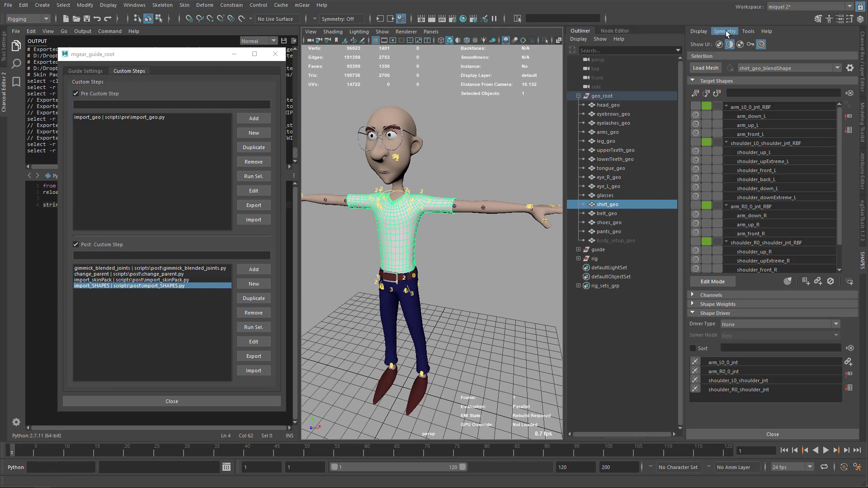
{"action": "left_click", "coordinate": [748, 31]}
{"action": "left_click", "coordinate": [768, 59]}
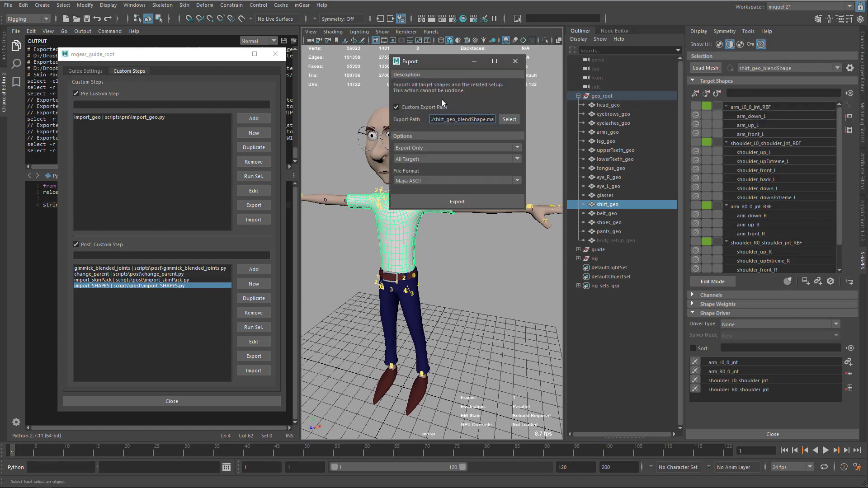
{"action": "left_click", "coordinate": [485, 202]}
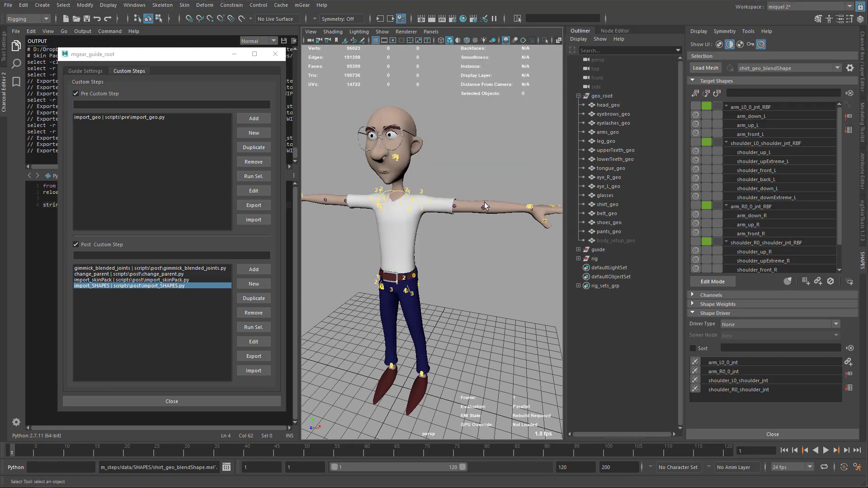
Step: Load arms_geo and export its blend-shape setup as arms_geo_blendShape.ma
{"action": "left_click", "coordinate": [472, 210]}
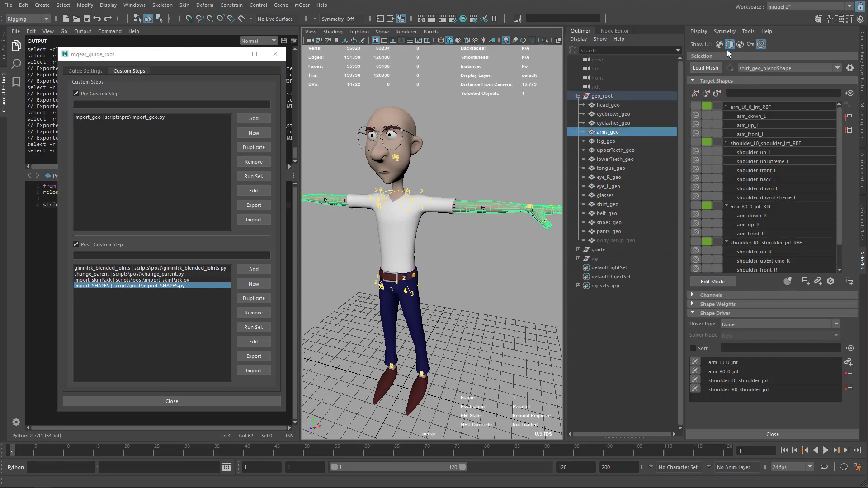
{"action": "left_click", "coordinate": [704, 67]}
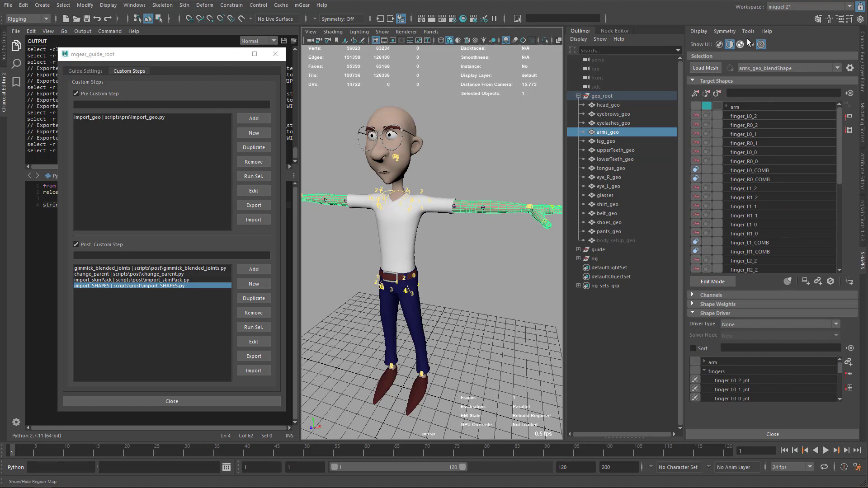
{"action": "left_click", "coordinate": [747, 30]}
{"action": "left_click", "coordinate": [762, 61]}
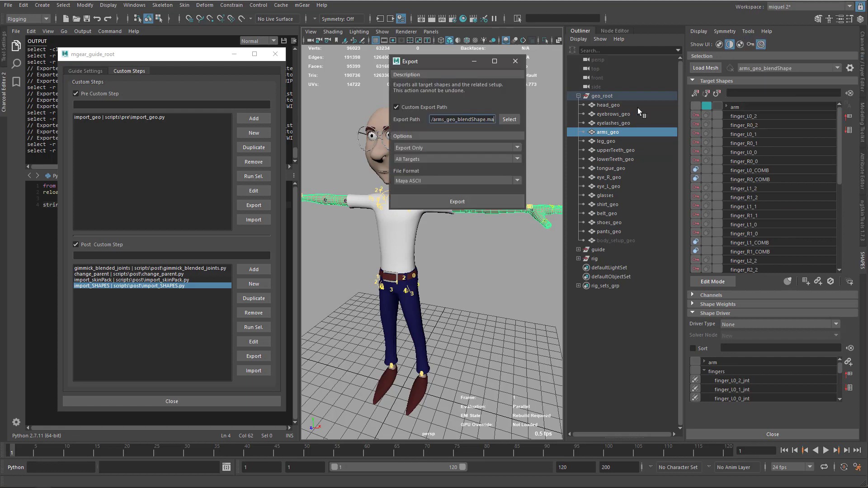
{"action": "left_click", "coordinate": [454, 203]}
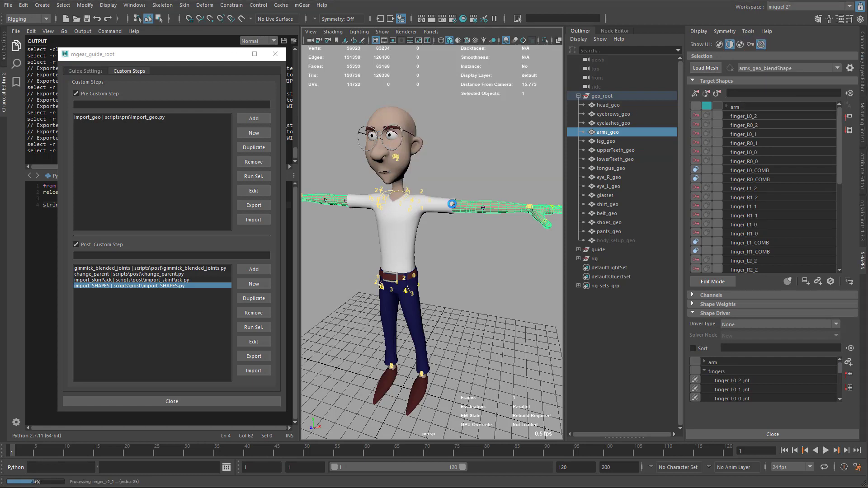
Step: Load head_geo and export its neck blend-shape setup as head_geo_blendShape, then frame the character
{"action": "left_click", "coordinate": [412, 159]}
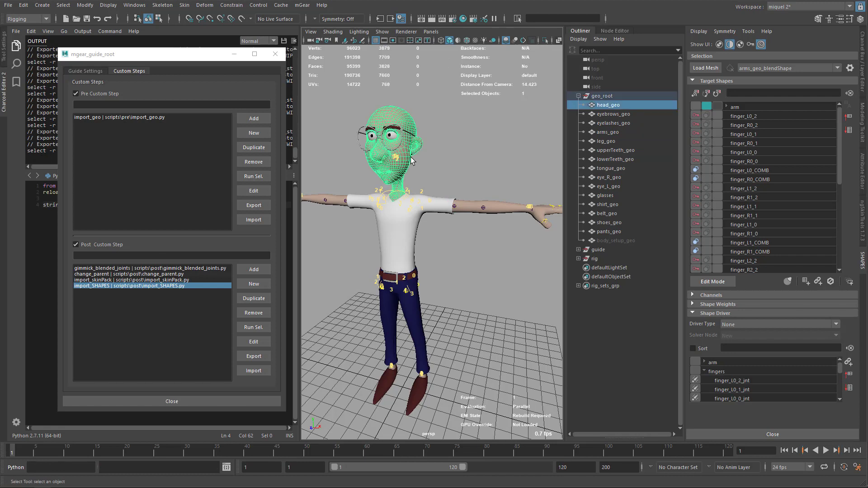
{"action": "left_click", "coordinate": [704, 67]}
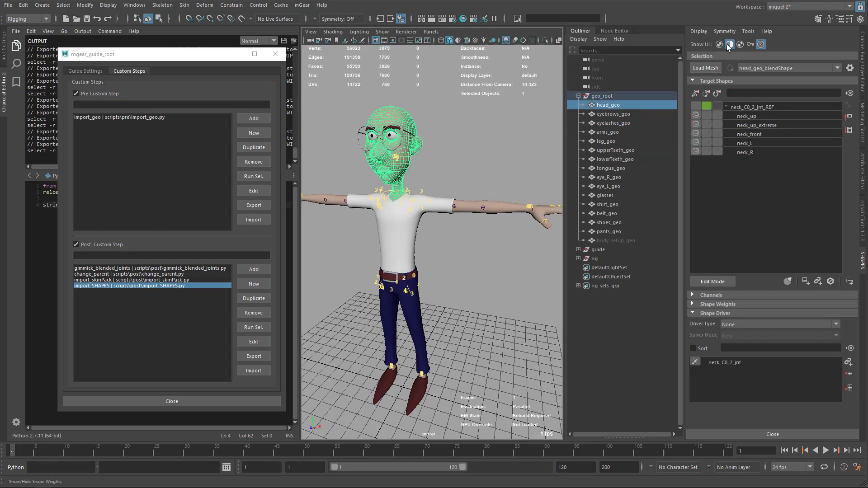
{"action": "left_click", "coordinate": [748, 31]}
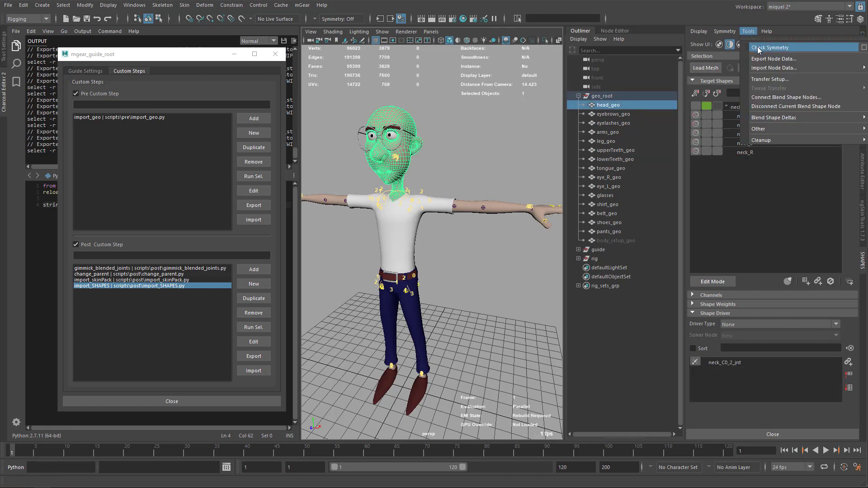
{"action": "left_click", "coordinate": [764, 56]}
{"action": "left_click", "coordinate": [472, 202]}
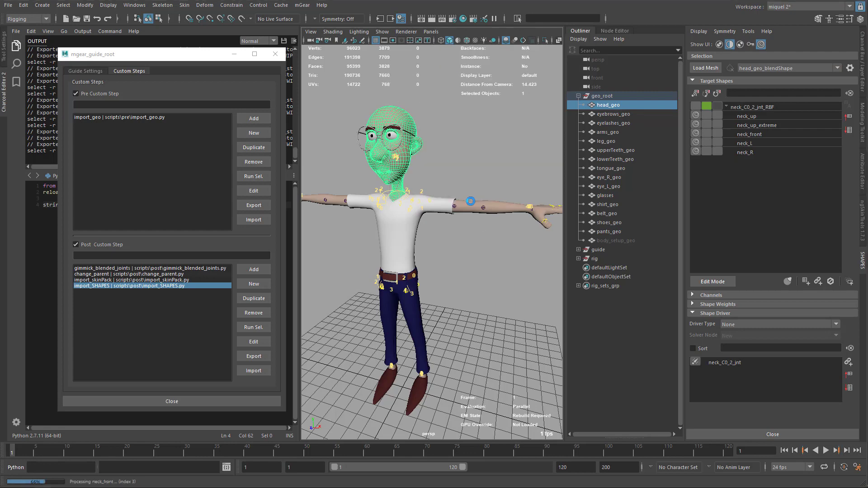
{"action": "key", "text": "f"}
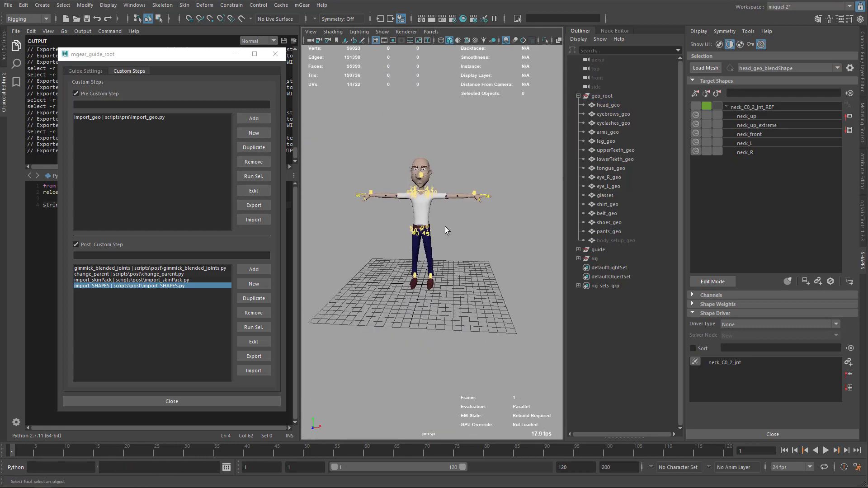
{"action": "scroll", "coordinate": [445, 226], "scroll_direction": "up", "scroll_amount": 2}
Step: Sort the SHAPES folder by type and select the arms, head, leg, pants and shirt .mel scripts
{"action": "key", "text": "alt+Tab"}
{"action": "key", "text": "alt+Tab"}
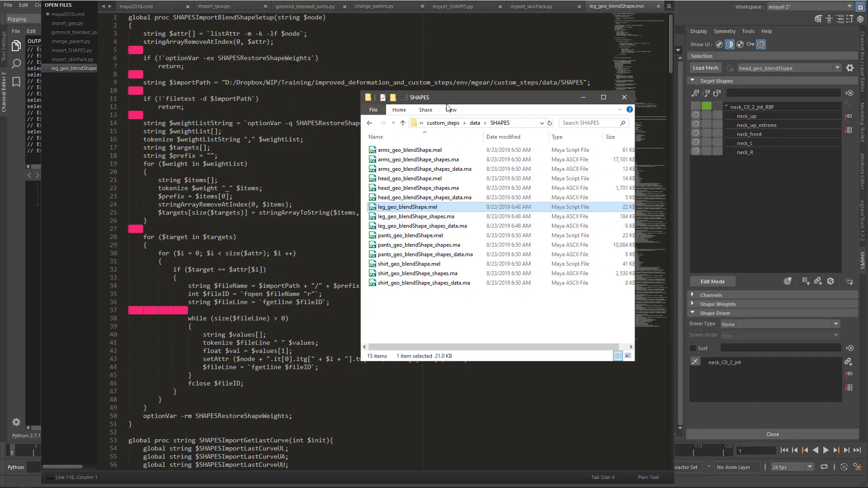
{"action": "left_click_drag", "start_coordinate": [465, 100], "coordinate": [411, 82]}
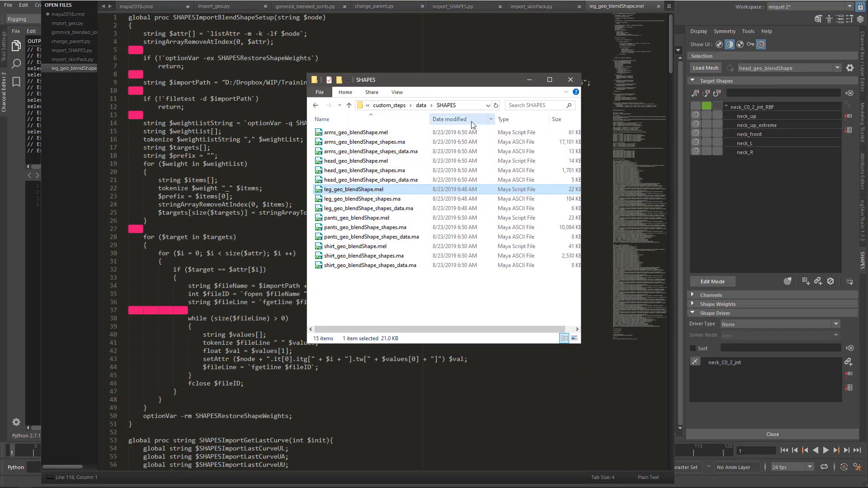
{"action": "left_click", "coordinate": [504, 119]}
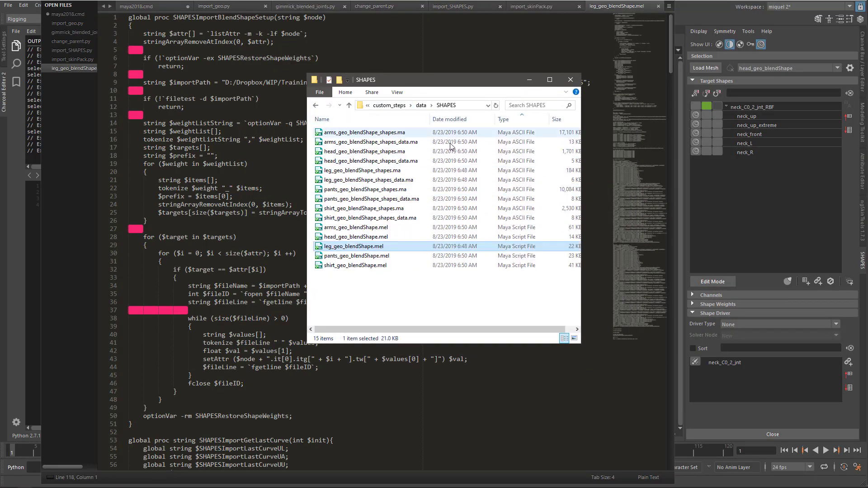
{"action": "left_click", "coordinate": [388, 227], "text": "shift"}
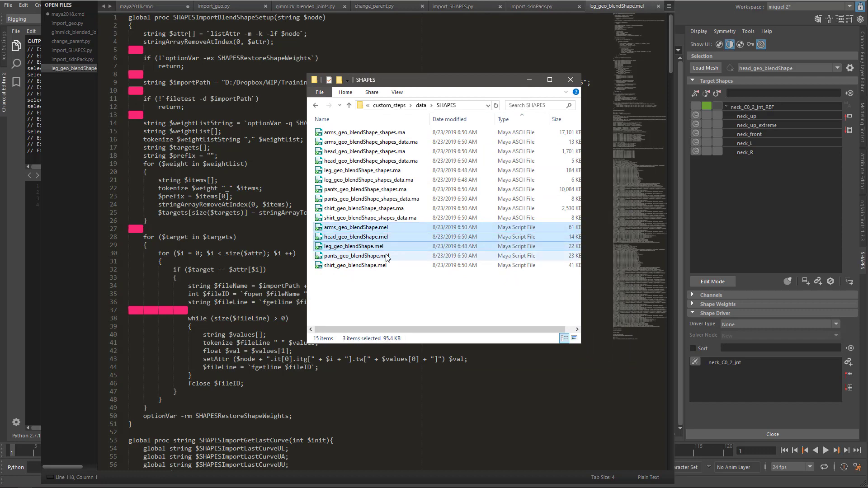
{"action": "left_click", "coordinate": [386, 256], "text": "ctrl"}
{"action": "left_click", "coordinate": [380, 265], "text": "ctrl"}
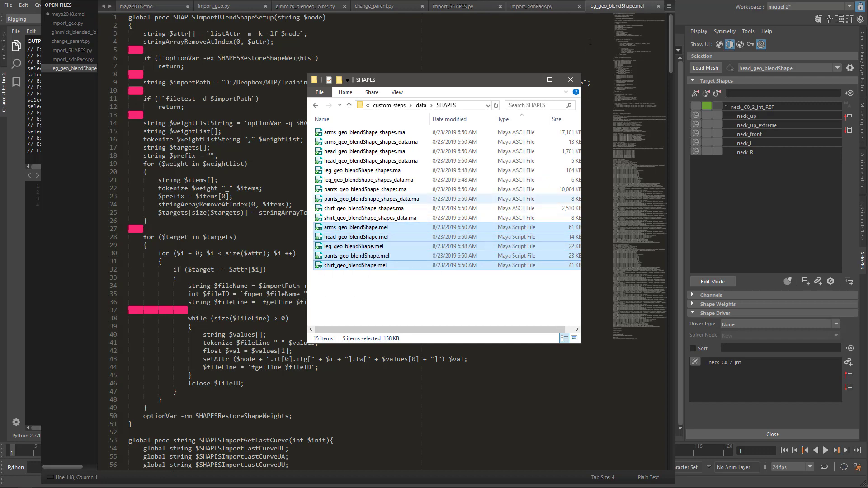
{"action": "left_click_drag", "start_coordinate": [457, 81], "coordinate": [473, 102]}
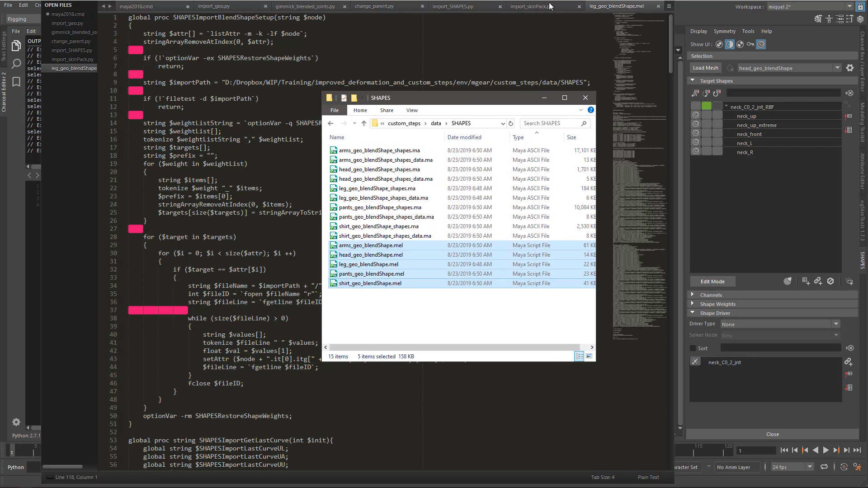
Step: In import_SHAPES.py, copy line 24's mel.eval call onto a new line 25 and select its 'SHAPES MEL Path' placeholder
{"action": "left_click", "coordinate": [457, 7]}
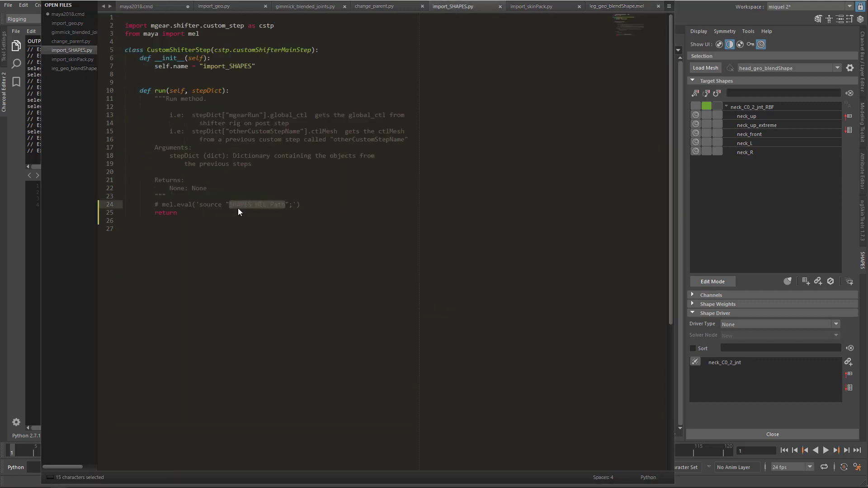
{"action": "left_click", "coordinate": [305, 208]}
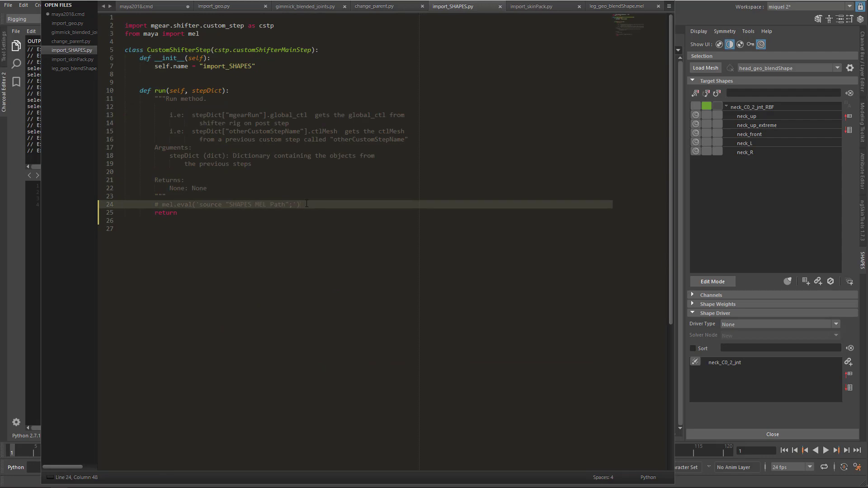
{"action": "left_click_drag", "start_coordinate": [307, 205], "coordinate": [164, 206]}
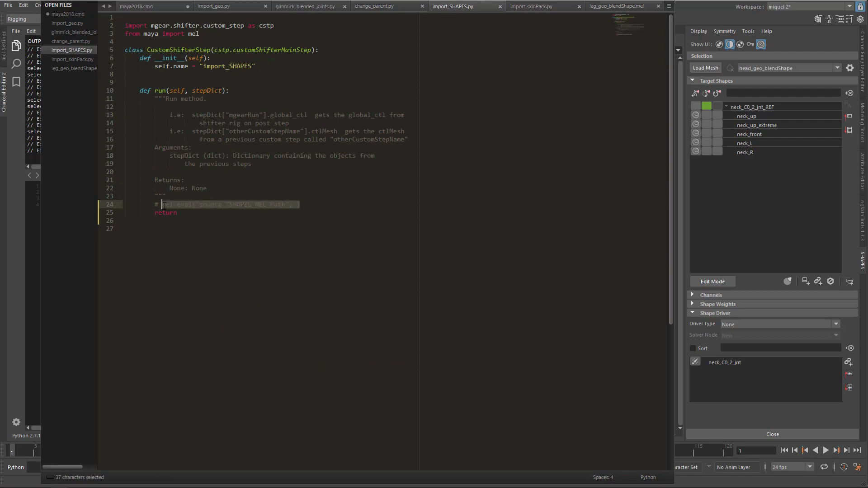
{"action": "key", "text": "ctrl+c"}
{"action": "left_click", "coordinate": [302, 209]}
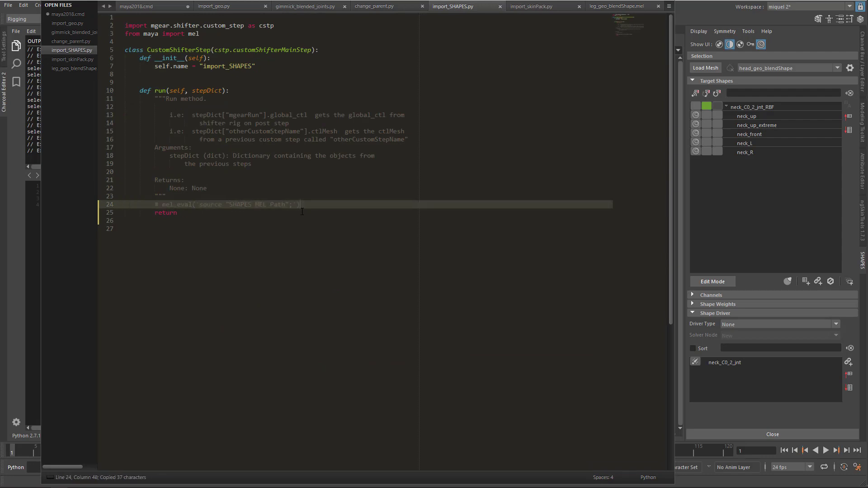
{"action": "key", "text": "Return"}
{"action": "key", "text": "ctrl+v"}
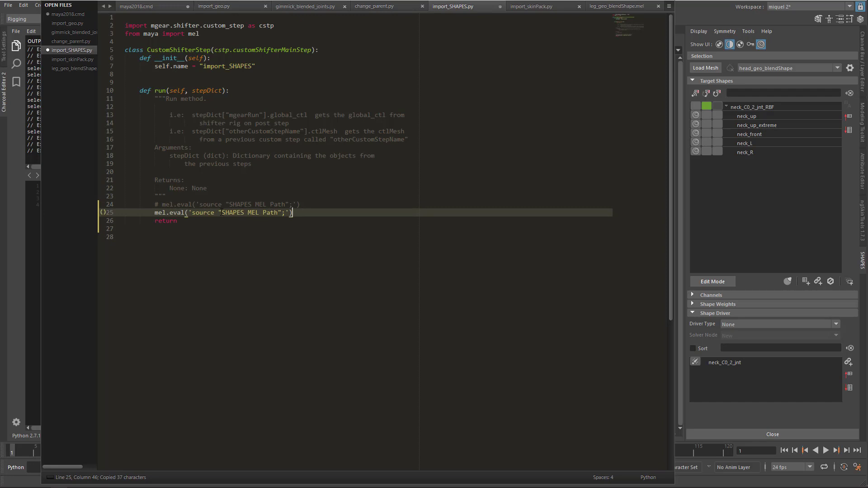
{"action": "left_click_drag", "start_coordinate": [222, 213], "coordinate": [277, 212]}
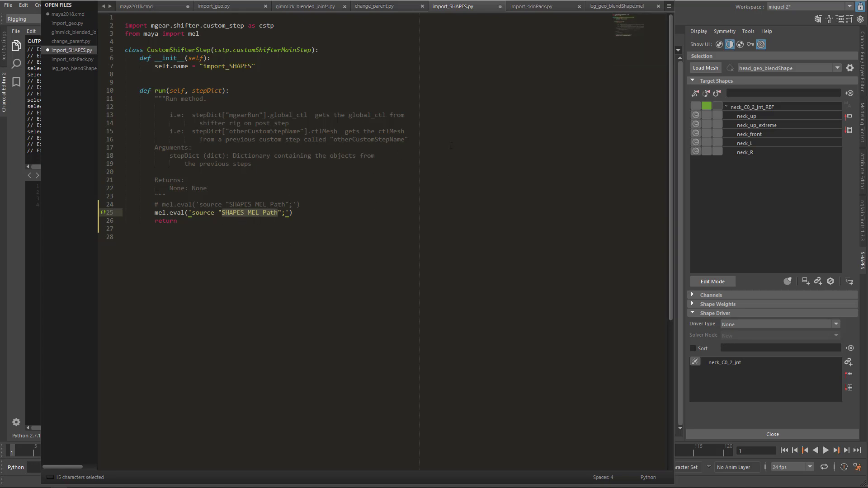
{"action": "key", "text": "alt+Tab"}
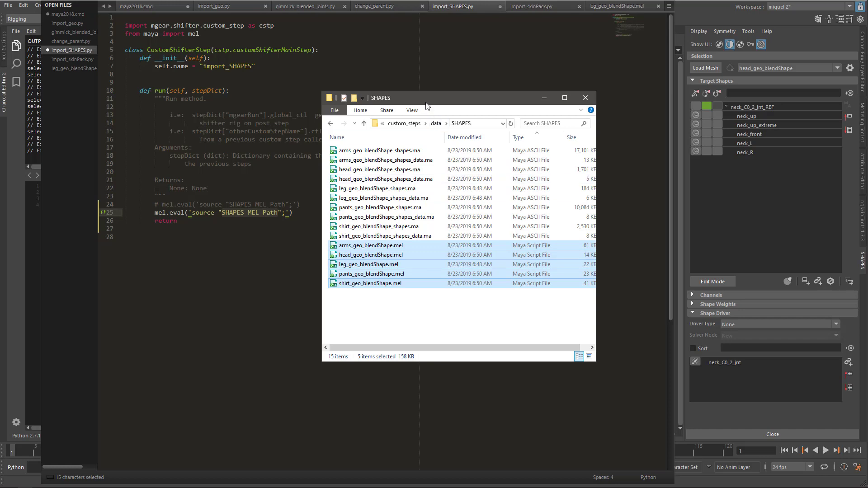
Step: Copy the full path of arms_geo_blendShape.mel with Copy as path
{"action": "left_click_drag", "start_coordinate": [425, 106], "coordinate": [507, 77]}
{"action": "left_click", "coordinate": [465, 217]}
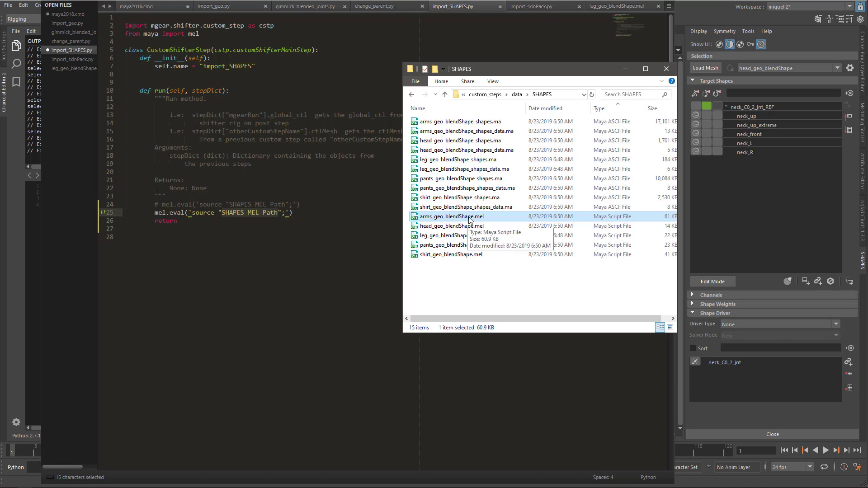
{"action": "right_click", "coordinate": [468, 217]}
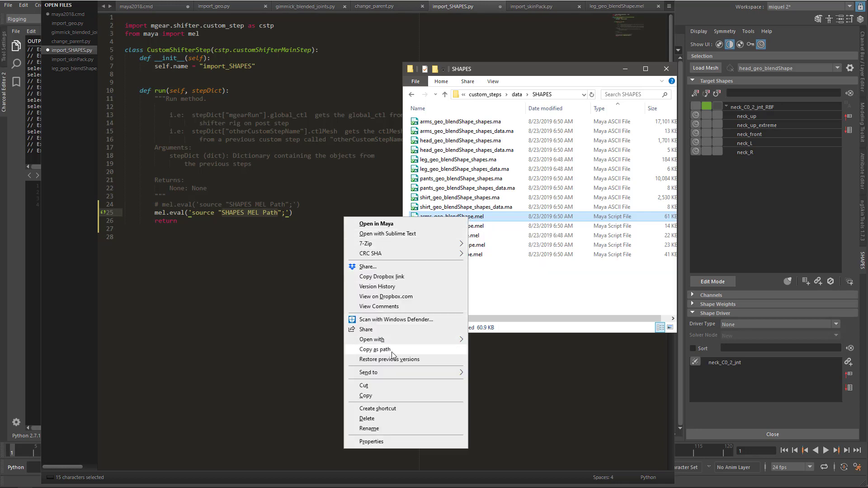
{"action": "right_click", "coordinate": [478, 219]}
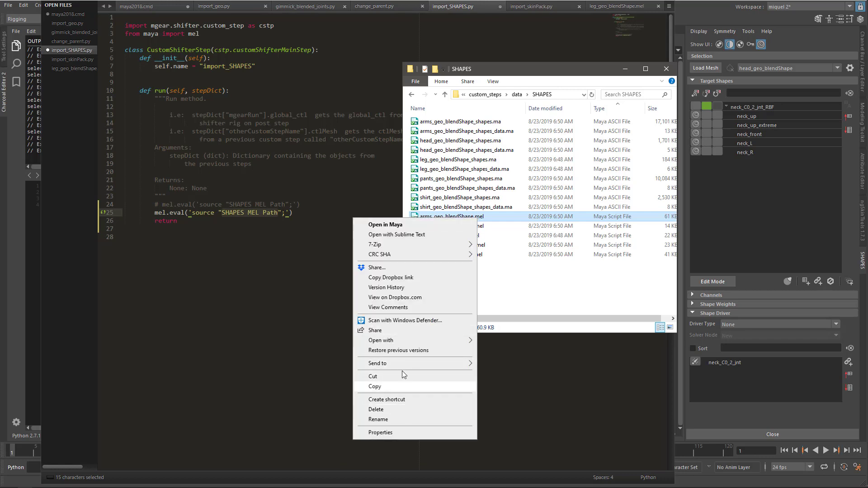
{"action": "left_click", "coordinate": [484, 219]}
{"action": "right_click", "coordinate": [483, 217], "text": "shift"}
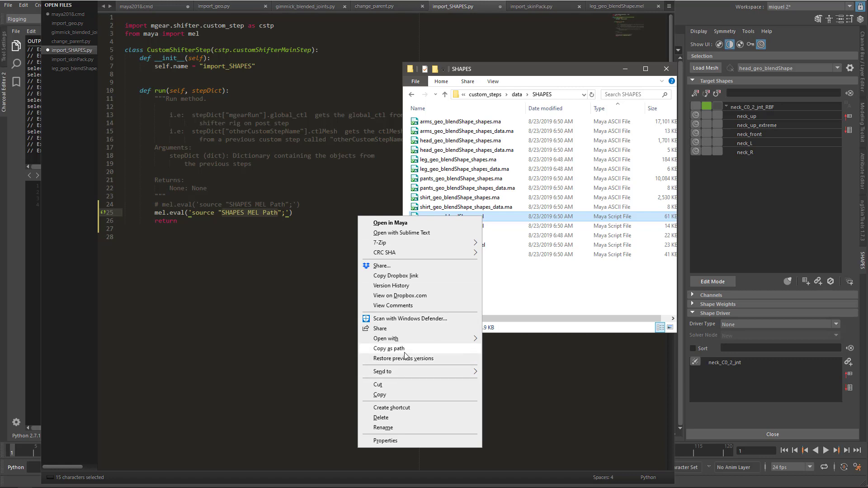
{"action": "left_click", "coordinate": [405, 352]}
Step: Replace the 'SHAPES MEL Path' placeholder on line 25 with the copied arms_geo_blendShape.mel path
{"action": "left_click", "coordinate": [248, 237]}
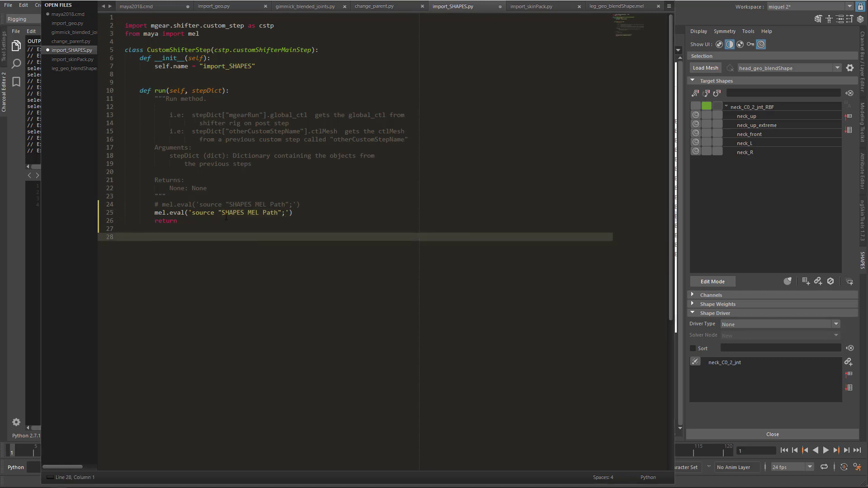
{"action": "left_click_drag", "start_coordinate": [221, 212], "coordinate": [278, 212]}
{"action": "key", "text": "ctrl+v"}
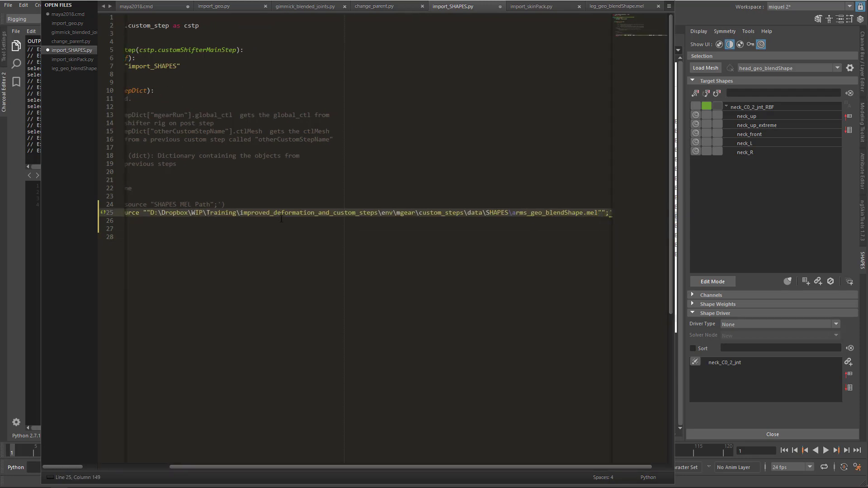
{"action": "key", "text": "ctrl+z"}
{"action": "left_click", "coordinate": [221, 213]}
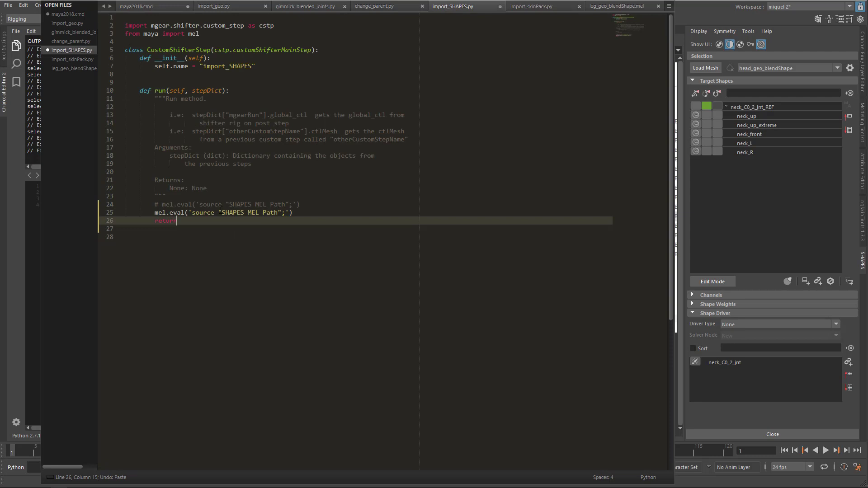
{"action": "left_click_drag", "start_coordinate": [219, 213], "coordinate": [281, 213]}
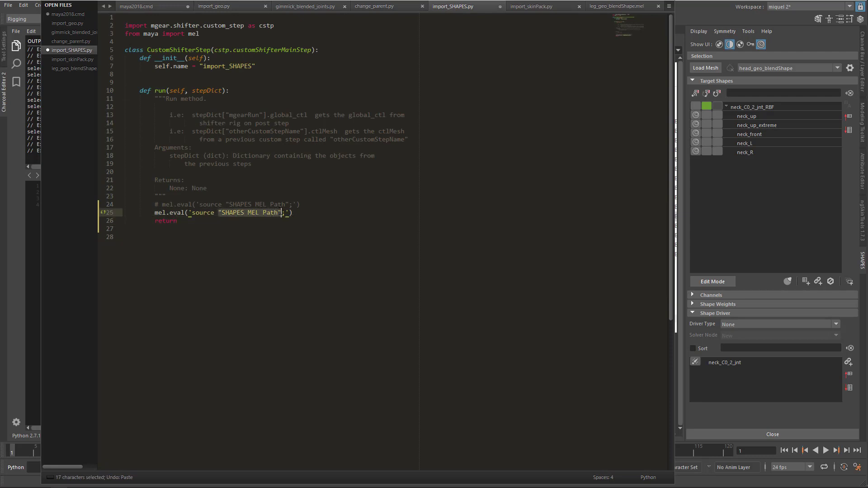
{"action": "key", "text": "ctrl+v"}
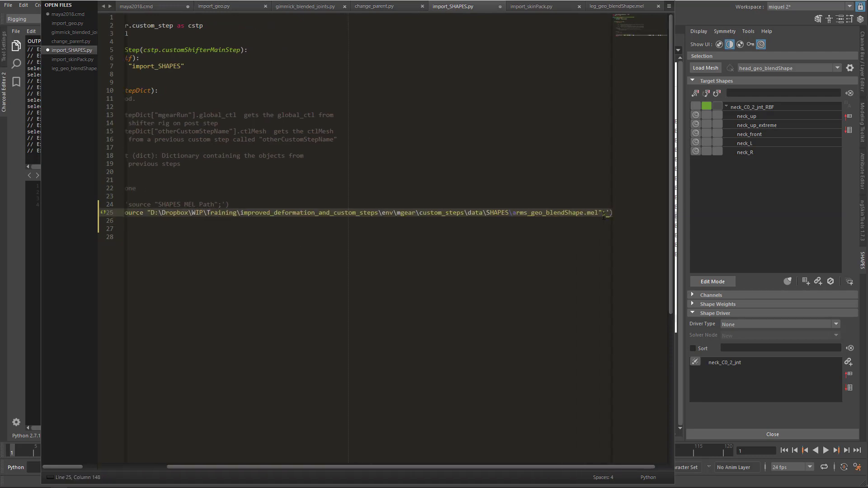
Step: Try changing the backslash after D: to a forward slash, then undo it
{"action": "left_click_drag", "start_coordinate": [441, 467], "coordinate": [315, 466]}
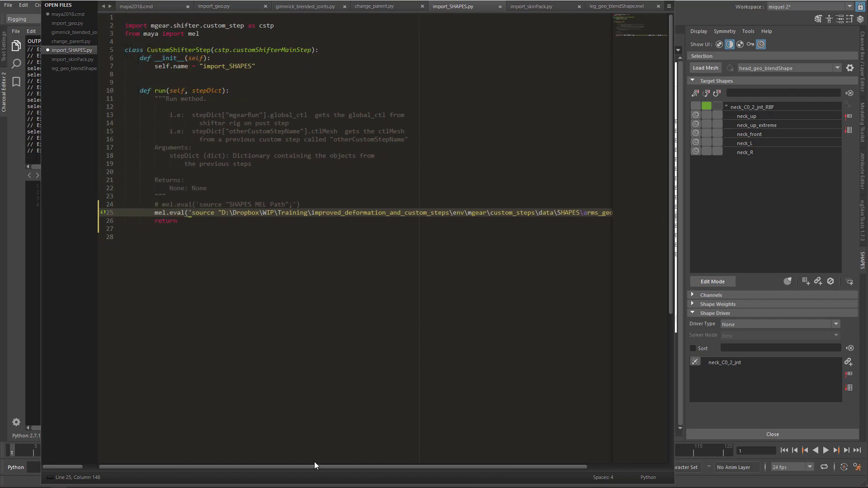
{"action": "left_click", "coordinate": [233, 213]}
{"action": "key", "text": "BackSpace"}
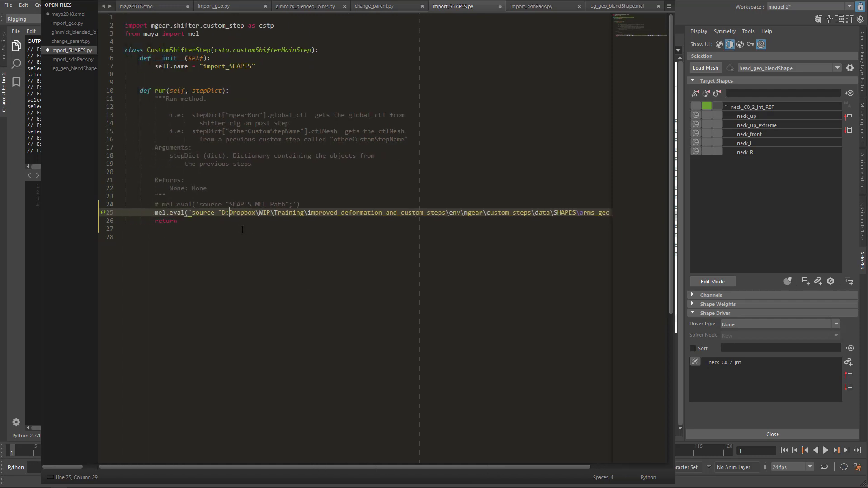
{"action": "type", "text": "/"}
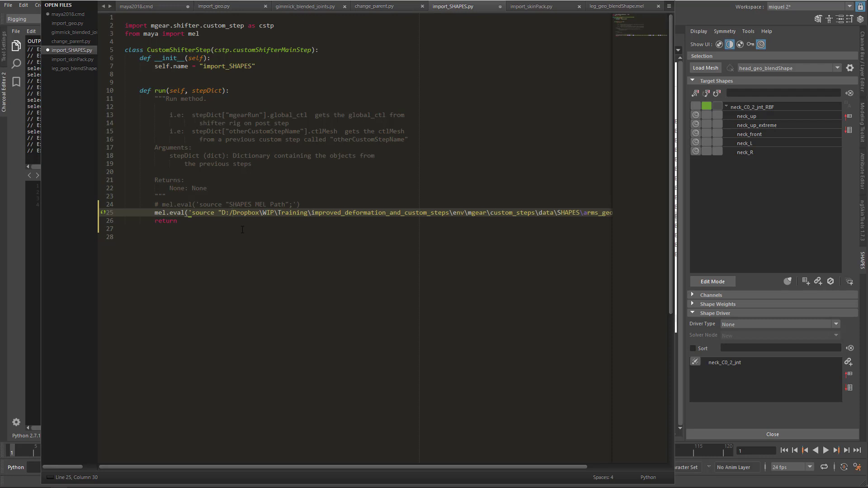
{"action": "key", "text": "ctrl+z"}
{"action": "key", "text": "ctrl+z"}
Step: Change every backslash in line 25's path to a forward slash and widen the editor to show the line
{"action": "left_click", "coordinate": [239, 230]}
{"action": "left_click_drag", "start_coordinate": [229, 213], "coordinate": [233, 212]}
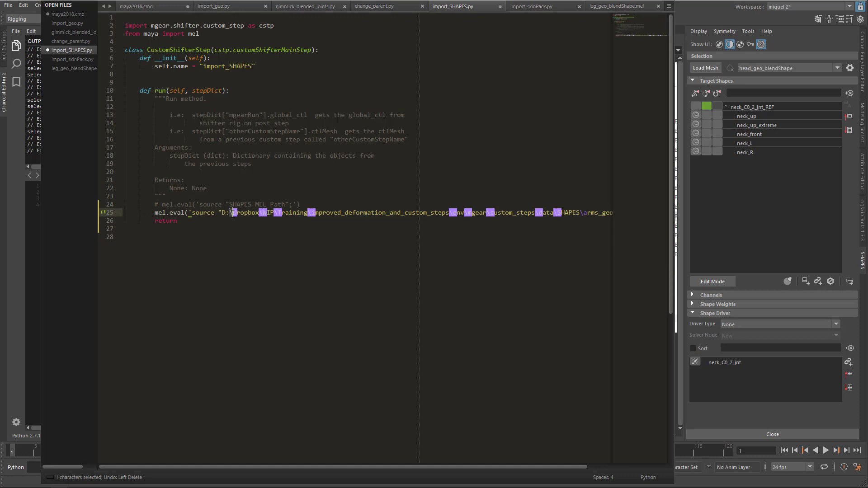
{"action": "key", "text": "ctrl+d"}
{"action": "key", "text": "ctrl+d"}
{"action": "key", "text": "ctrl+d"}
{"action": "key", "text": "ctrl+d"}
{"action": "key", "text": "ctrl+d"}
{"action": "key", "text": "ctrl+d"}
{"action": "key", "text": "ctrl+d"}
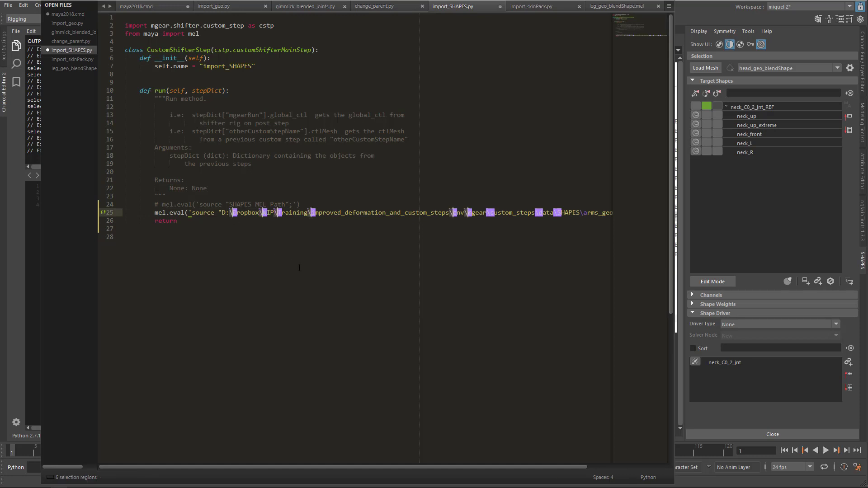
{"action": "key", "text": "ctrl+d"}
{"action": "key", "text": "ctrl+d"}
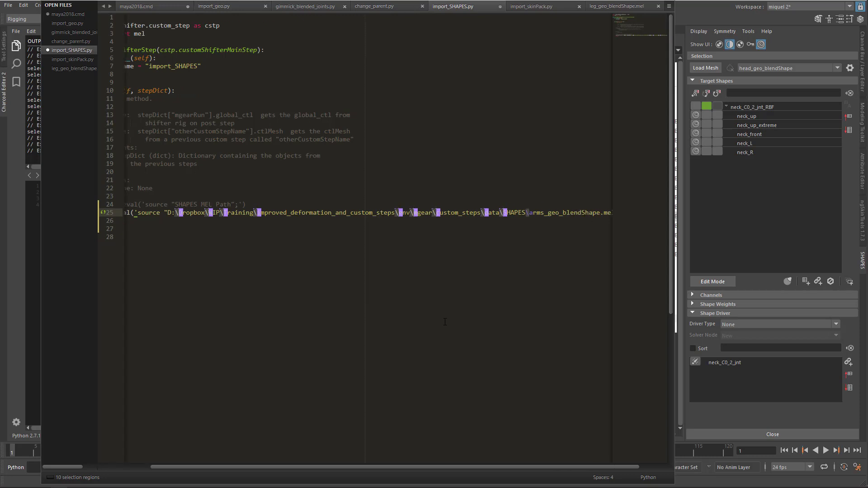
{"action": "type", "text": "/"}
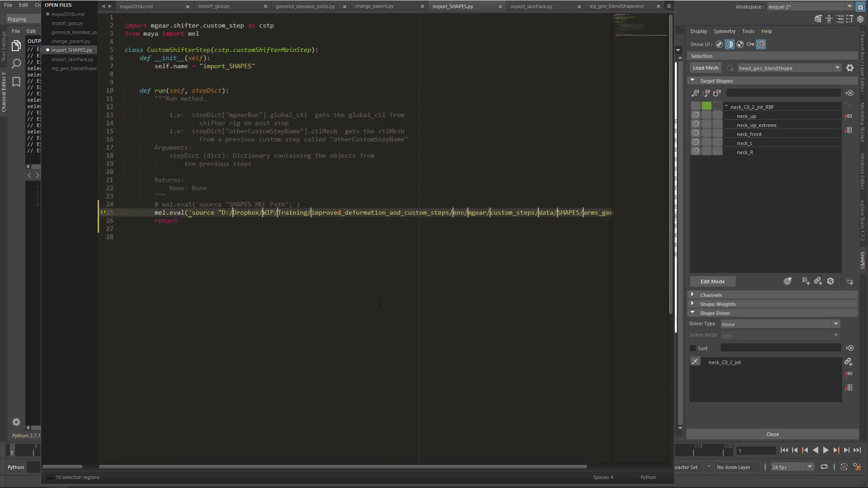
{"action": "left_click", "coordinate": [383, 297]}
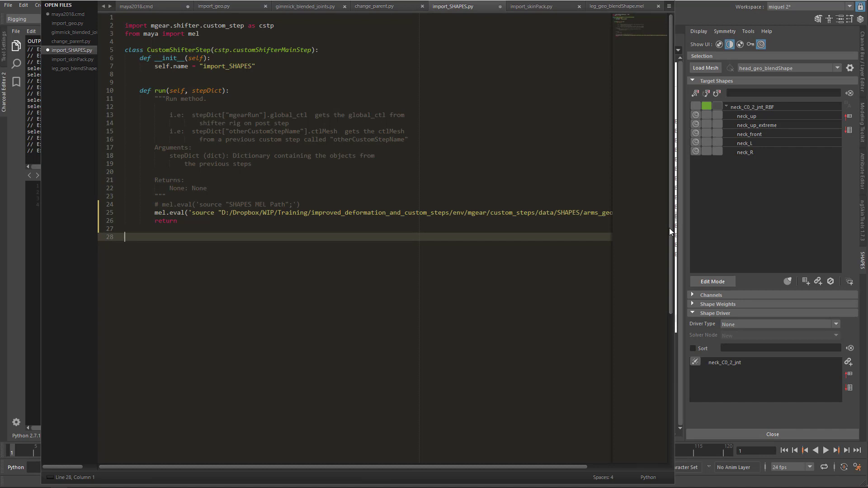
{"action": "left_click_drag", "start_coordinate": [673, 229], "coordinate": [792, 235]}
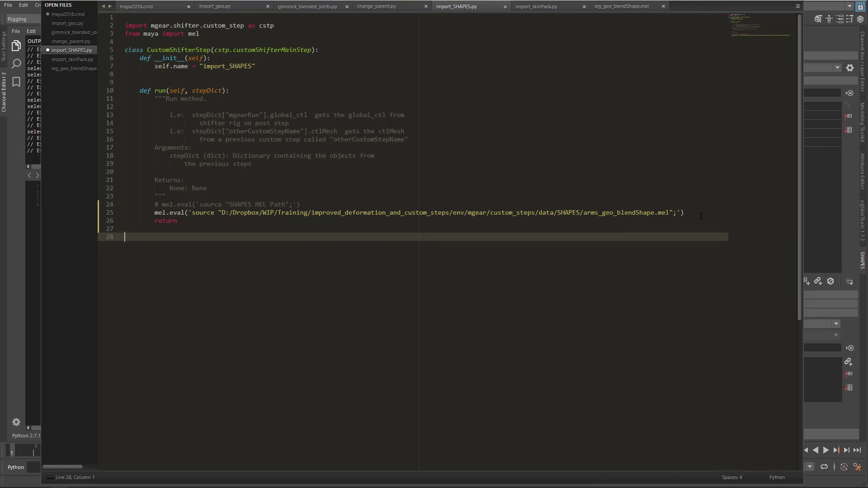
Step: Duplicate line 25's arms_geo_blendShape.mel source line four times to fill lines 25–29
{"action": "left_click_drag", "start_coordinate": [688, 212], "coordinate": [154, 212]}
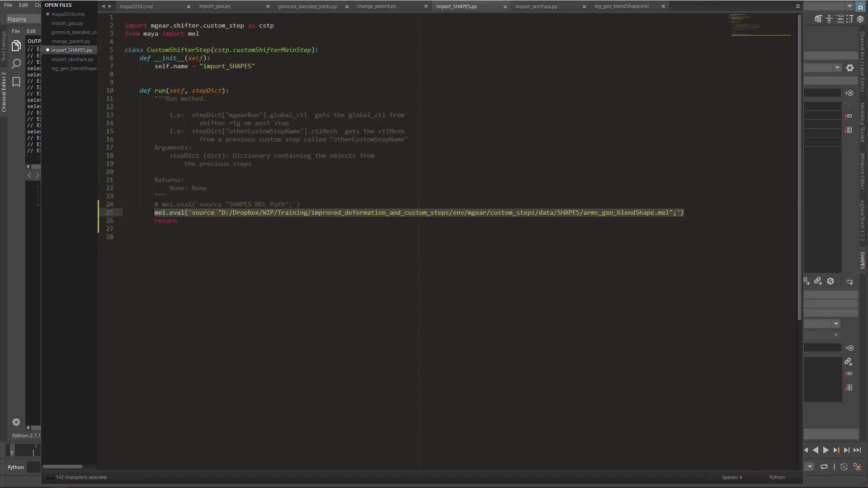
{"action": "key", "text": "ctrl+c"}
{"action": "left_click", "coordinate": [693, 214]}
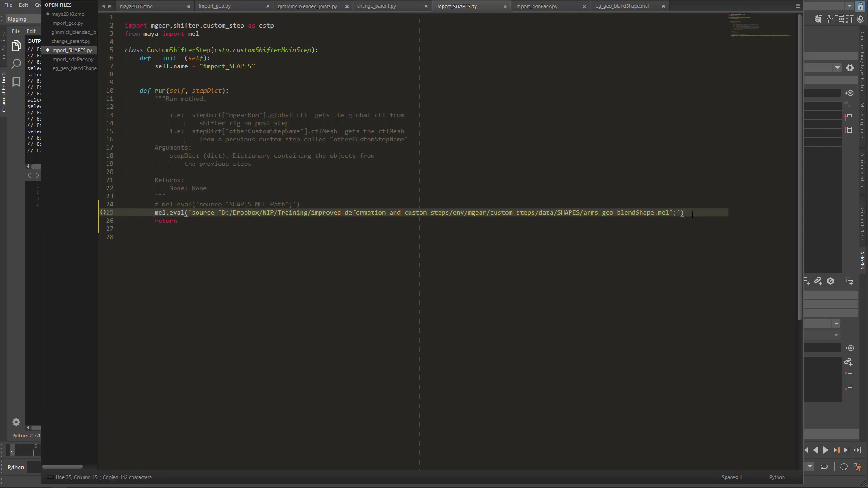
{"action": "key", "text": "Return"}
{"action": "key", "text": "ctrl+v"}
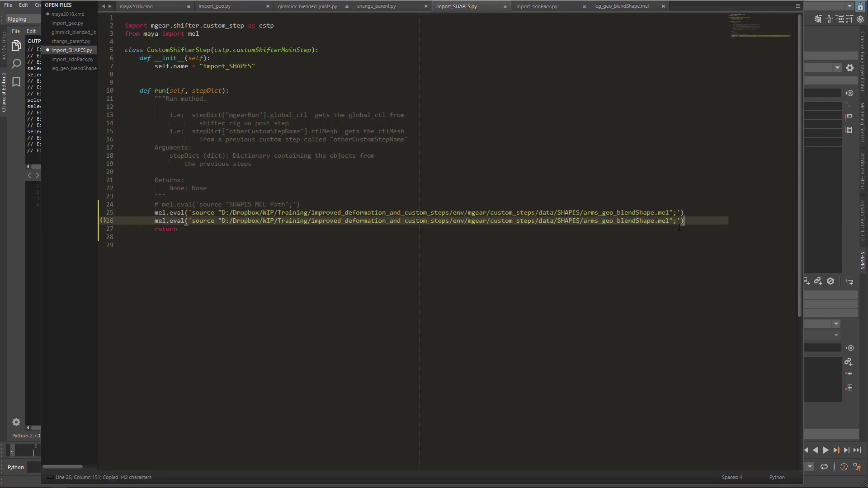
{"action": "key", "text": "Return"}
{"action": "key", "text": "ctrl+v"}
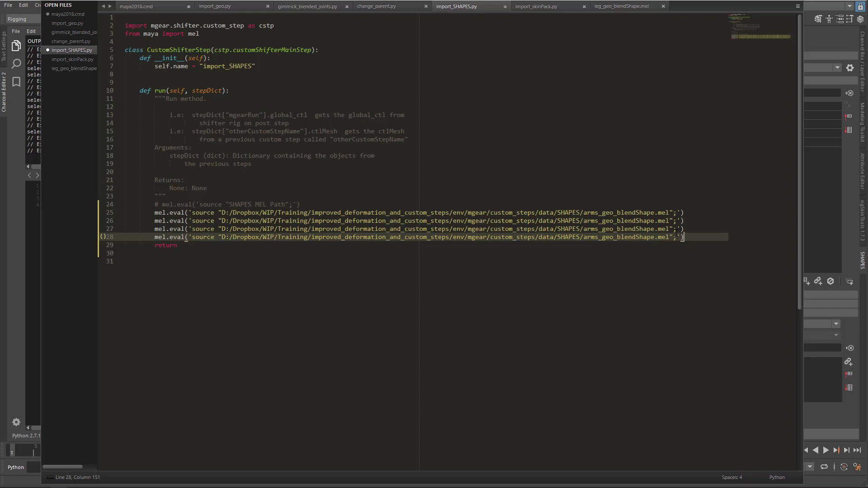
{"action": "key", "text": "ctrl+shift+d"}
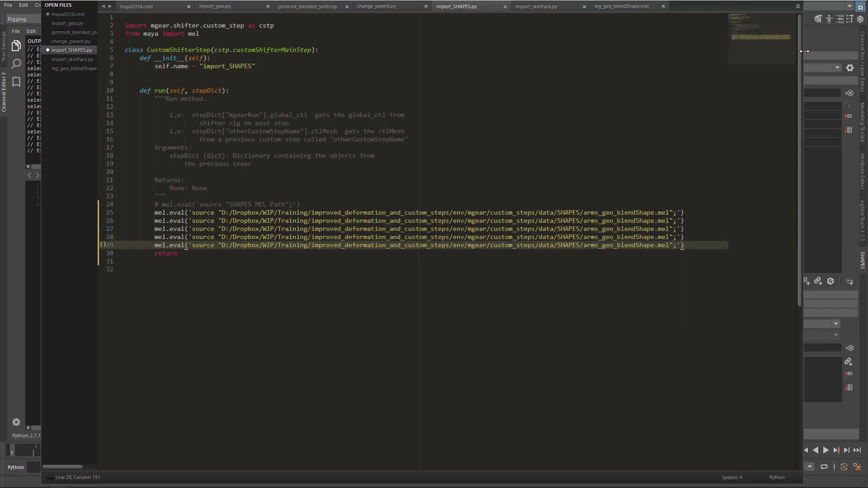
{"action": "key", "text": "alt+Tab"}
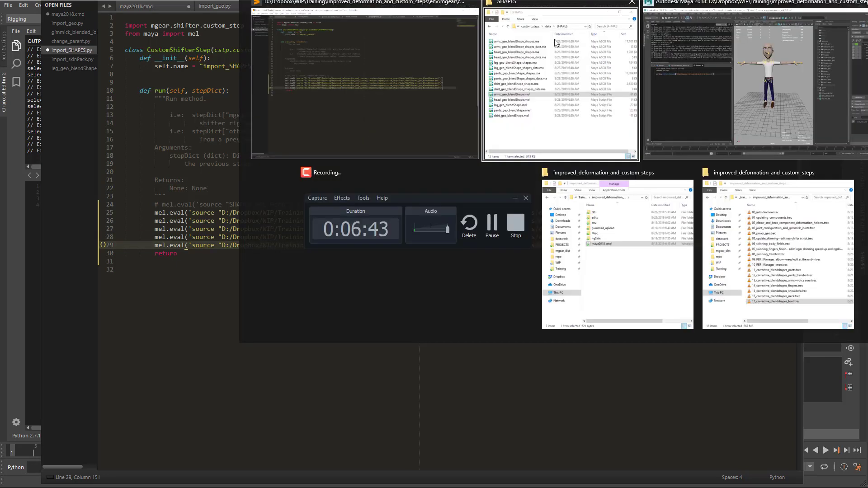
Step: Point lines 26 and 27 at head_geo_blendShape and leg_geo_blendShape, copying the names from Explorer
{"action": "left_click", "coordinate": [546, 84]}
{"action": "left_click", "coordinate": [467, 228]}
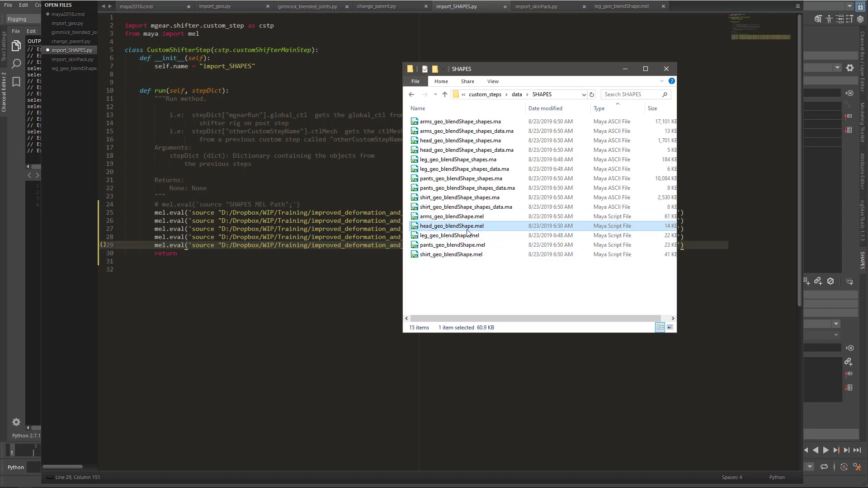
{"action": "left_click", "coordinate": [467, 229]}
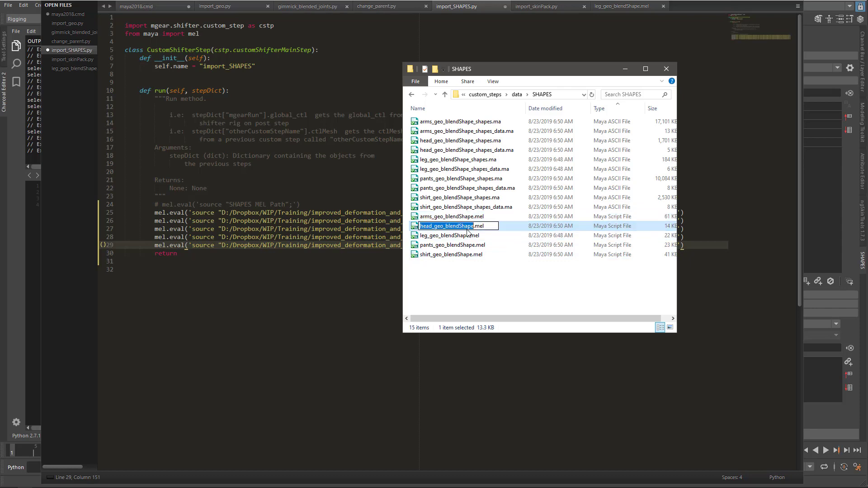
{"action": "left_click", "coordinate": [329, 298]}
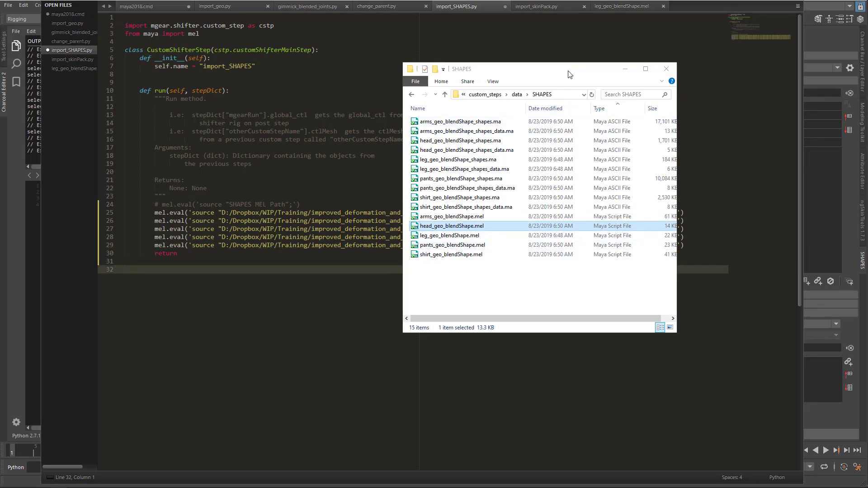
{"action": "left_click_drag", "start_coordinate": [559, 76], "coordinate": [856, 95]}
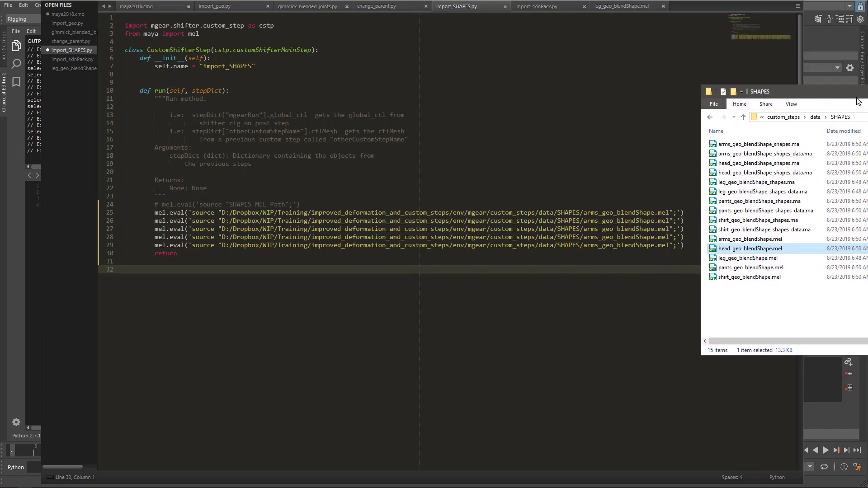
{"action": "double_click", "coordinate": [622, 221]}
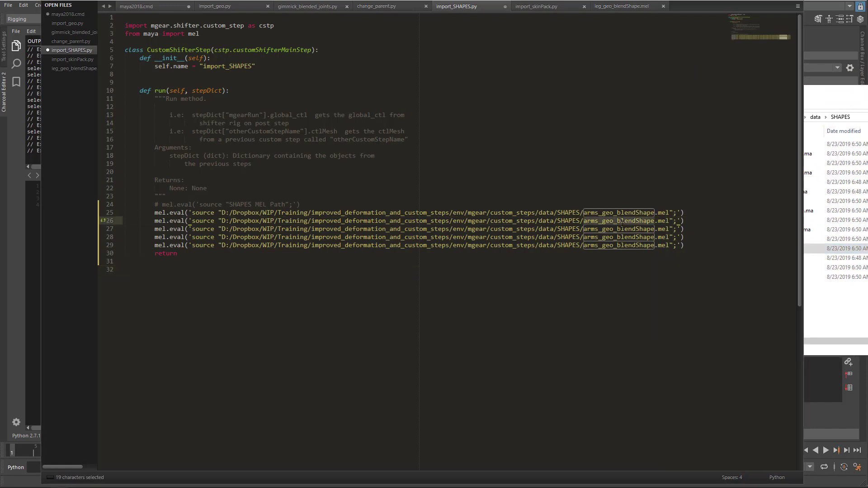
{"action": "key", "text": "ctrl+v"}
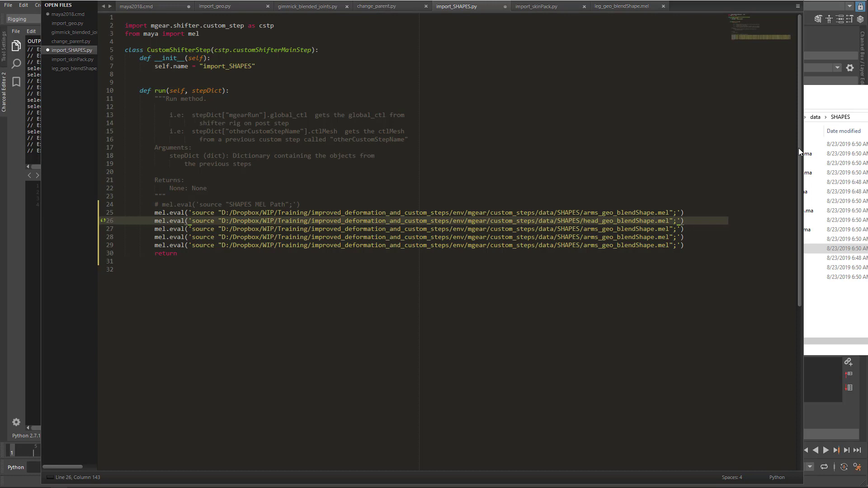
{"action": "left_click", "coordinate": [834, 102]}
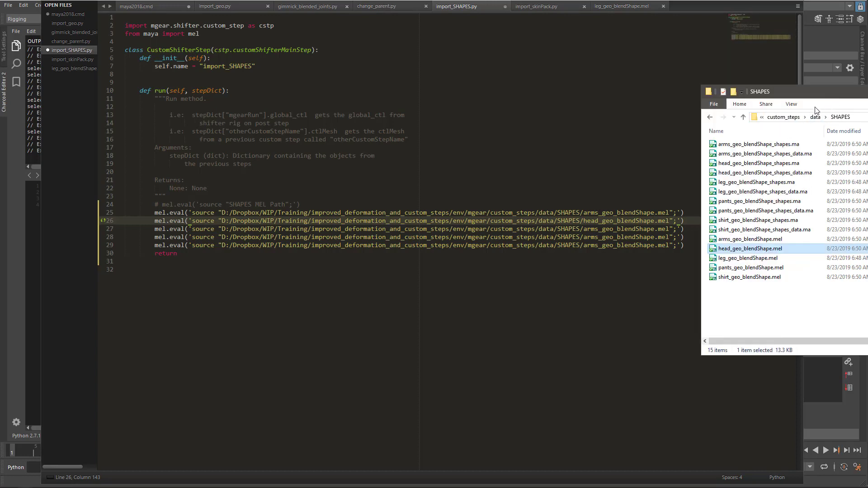
{"action": "left_click", "coordinate": [730, 259]}
{"action": "left_click", "coordinate": [731, 259]}
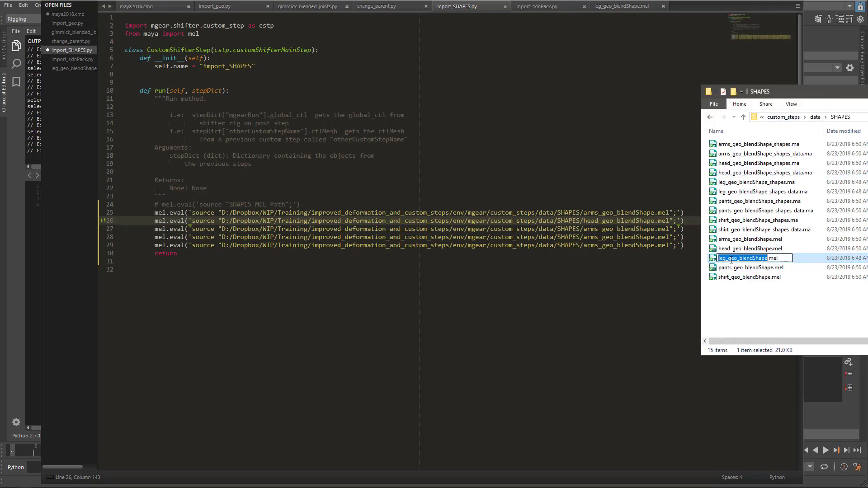
{"action": "double_click", "coordinate": [611, 229]}
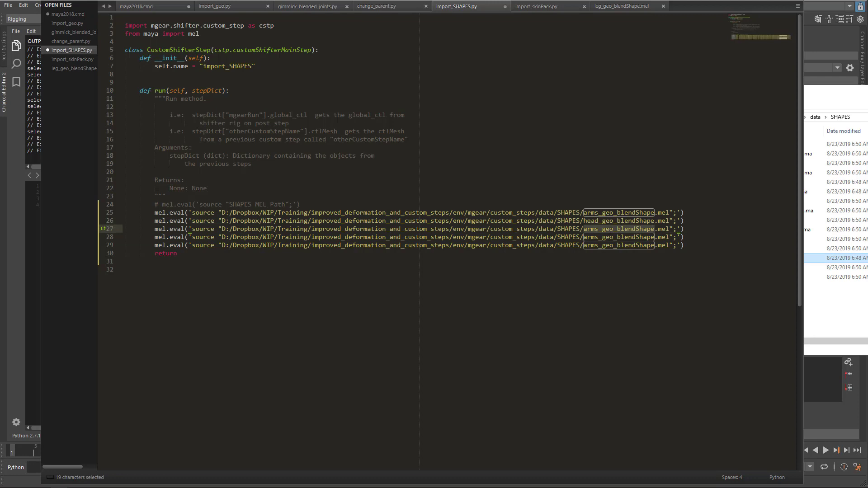
{"action": "key", "text": "ctrl+v"}
Step: Point lines 28 and 29 at pants_geo_blendShape and shirt_geo_blendShape
{"action": "left_click", "coordinate": [855, 108]}
{"action": "left_click_drag", "start_coordinate": [846, 96], "coordinate": [754, 165]}
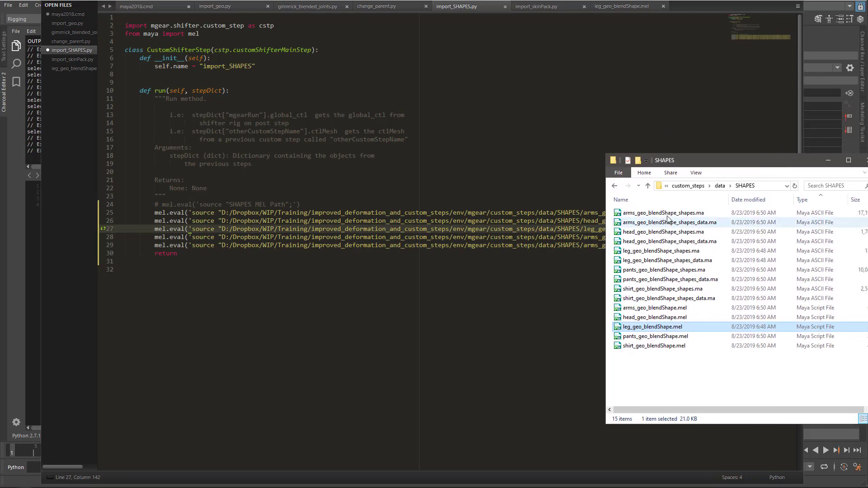
{"action": "left_click", "coordinate": [640, 337]}
{"action": "left_click", "coordinate": [639, 338]}
{"action": "left_click", "coordinate": [587, 271]}
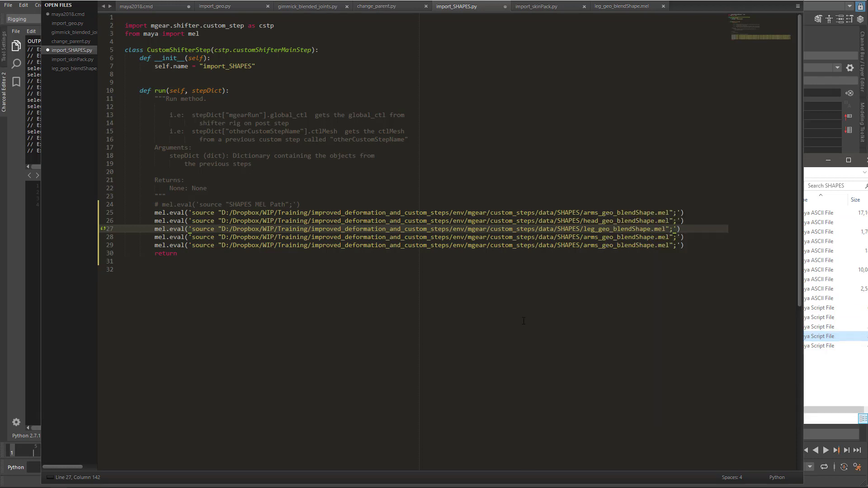
{"action": "double_click", "coordinate": [615, 237]}
{"action": "key", "text": "ctrl+v"}
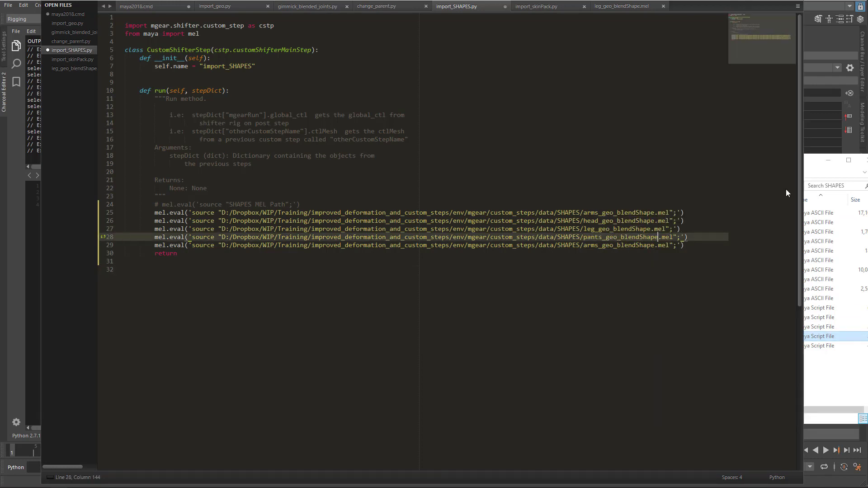
{"action": "left_click", "coordinate": [809, 166]}
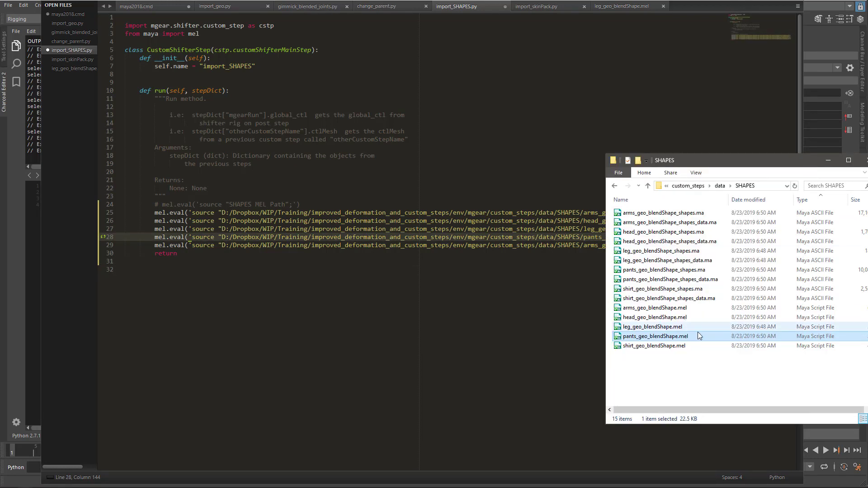
{"action": "left_click", "coordinate": [641, 346]}
{"action": "left_click", "coordinate": [641, 347]}
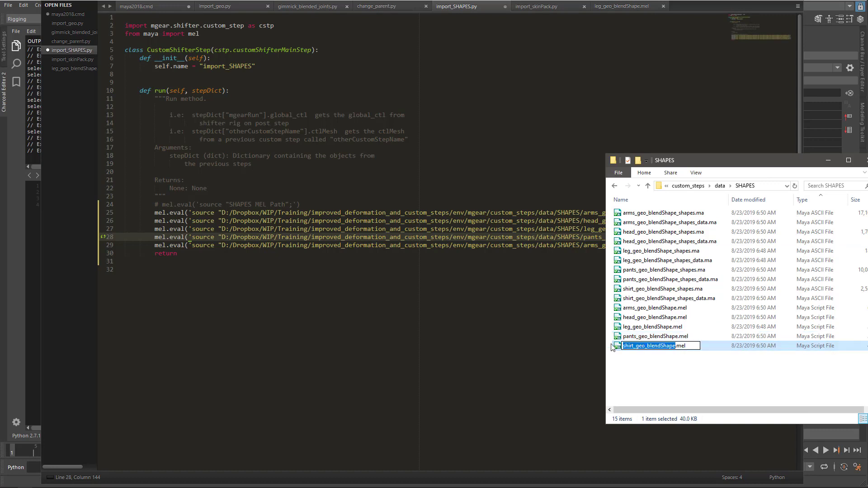
{"action": "left_click", "coordinate": [606, 245]}
{"action": "double_click", "coordinate": [606, 245]}
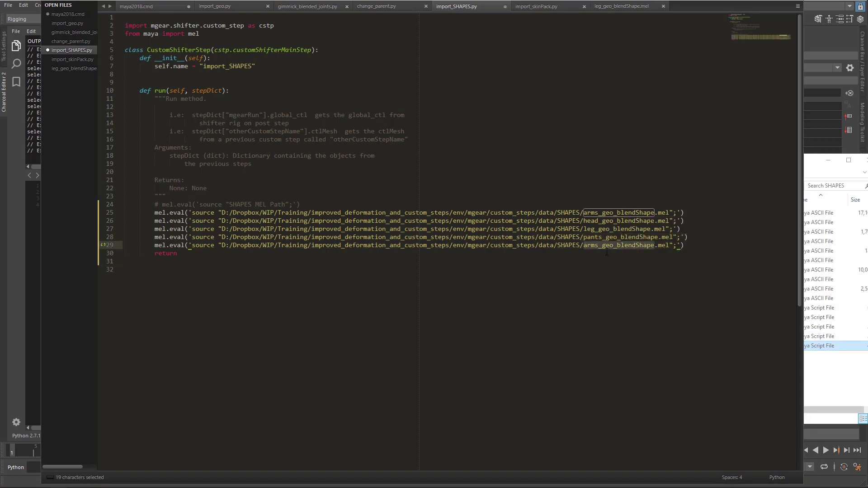
{"action": "key", "text": "ctrl+v"}
Step: Save the updated import_SHAPES.py script
{"action": "left_click", "coordinate": [618, 284]}
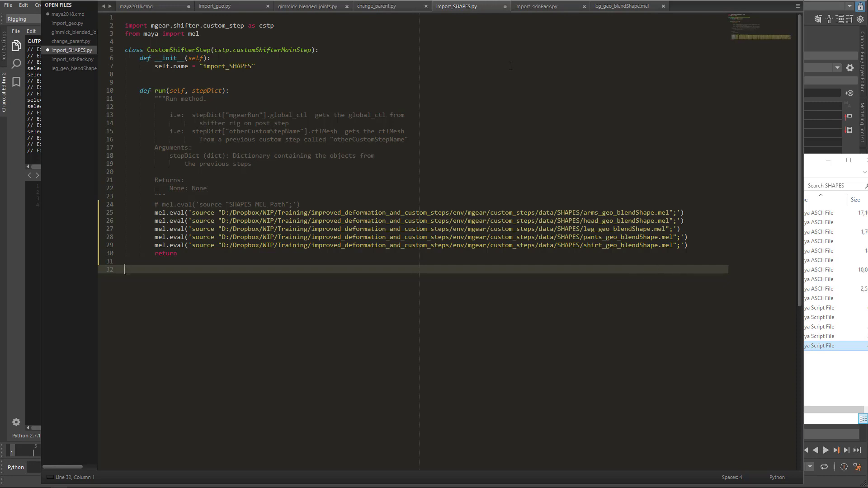
{"action": "key", "text": "ctrl+s"}
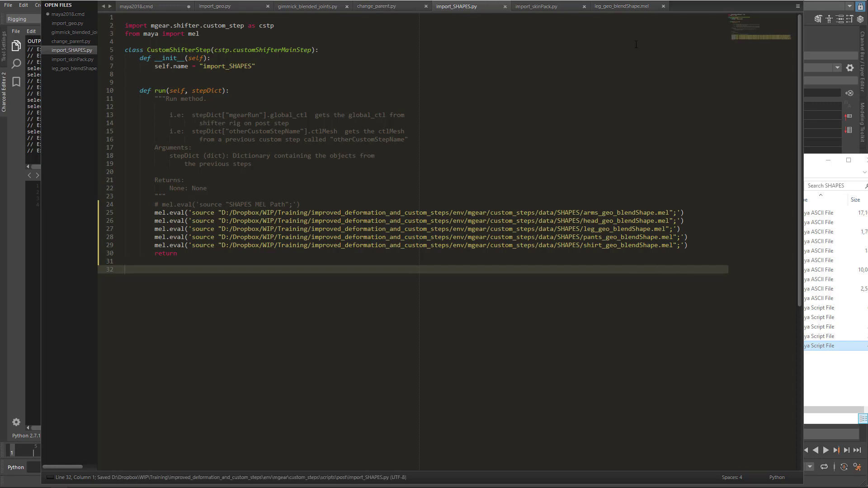
{"action": "left_click", "coordinate": [814, 160]}
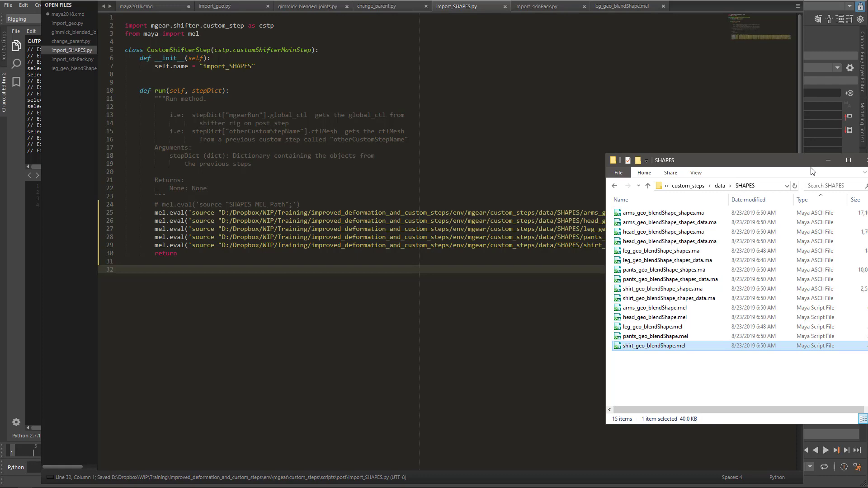
Step: Return to the Maya scene and tumble the viewport to re-frame the character
{"action": "left_click", "coordinate": [815, 40]}
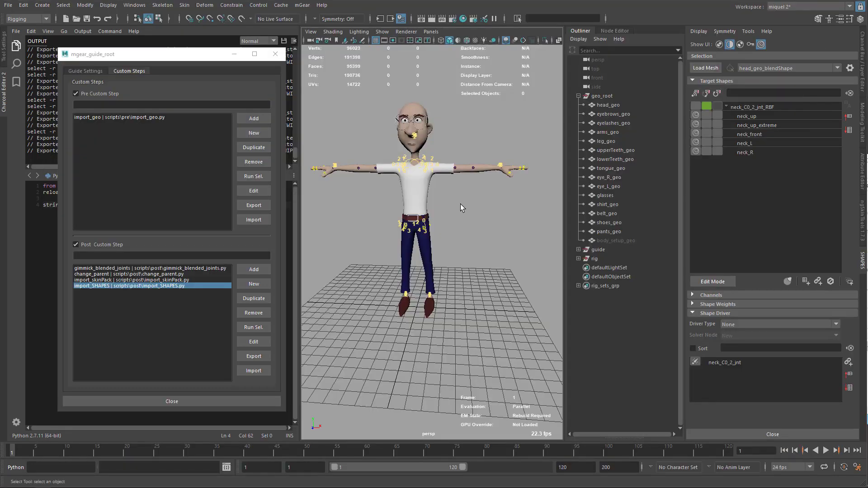
{"action": "left_click_drag", "start_coordinate": [471, 243], "coordinate": [481, 250], "text": "alt"}
{"action": "scroll", "coordinate": [463, 211], "scroll_direction": "up", "scroll_amount": 3}
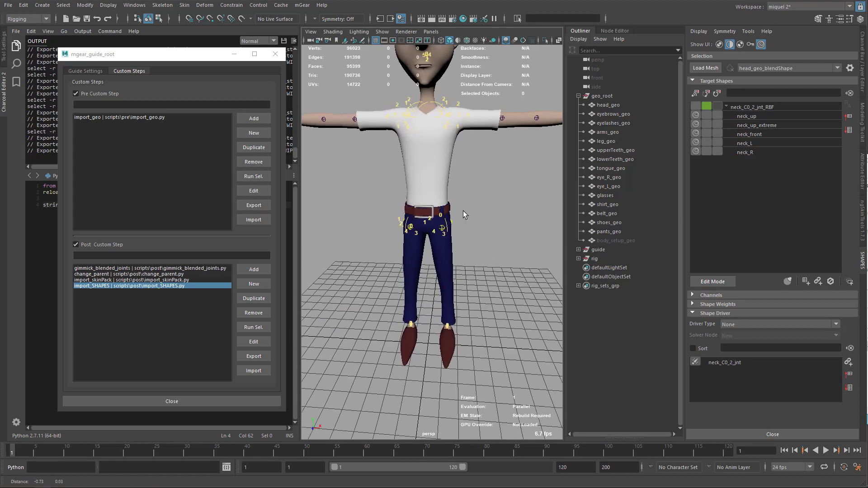
{"action": "scroll", "coordinate": [473, 215], "scroll_direction": "down", "scroll_amount": 3}
{"action": "mouse_move", "coordinate": [474, 216]}
{"action": "left_mouse_down", "text": "alt"}
{"action": "mouse_move", "coordinate": [470, 227]}
{"action": "mouse_move", "coordinate": [467, 217]}
{"action": "left_mouse_up", "text": "alt"}
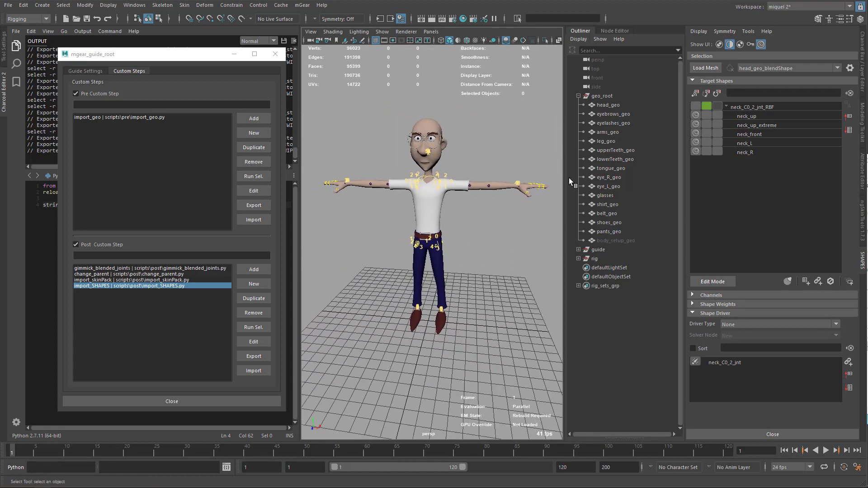
{"action": "scroll", "coordinate": [462, 231], "scroll_direction": "up", "scroll_amount": 3}
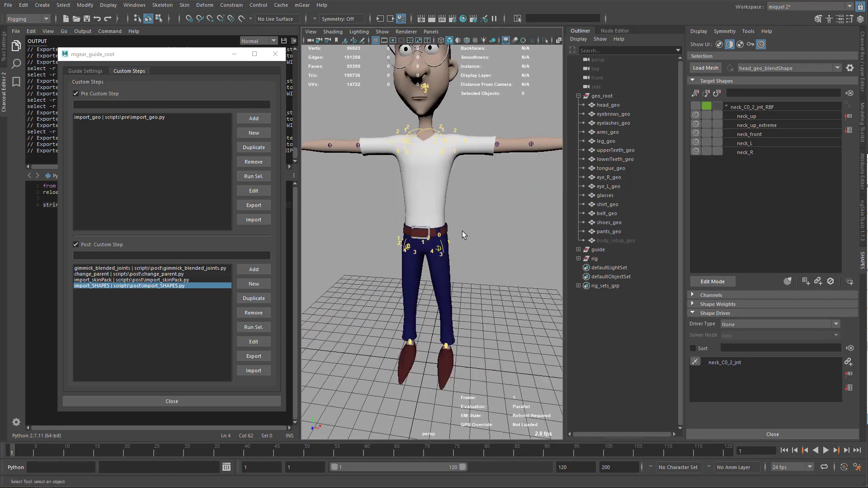
{"action": "scroll", "coordinate": [478, 230], "scroll_direction": "down", "scroll_amount": 3}
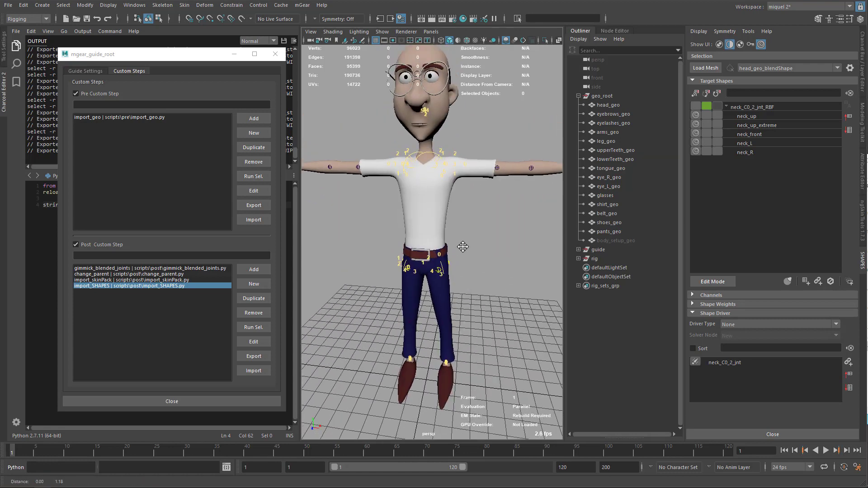
Step: Select the guide hierarchy in the Outliner and open the mGear menu
{"action": "left_click", "coordinate": [598, 260]}
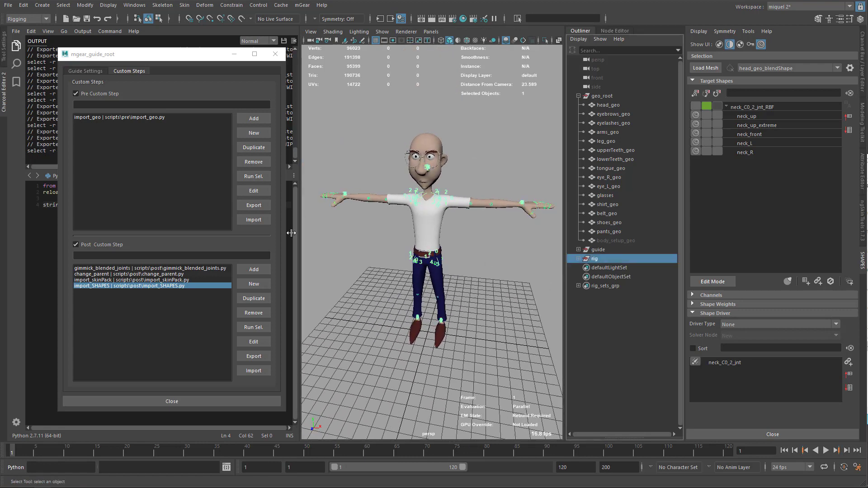
{"action": "mouse_move", "coordinate": [125, 292]}
{"action": "mouse_move", "coordinate": [96, 271]}
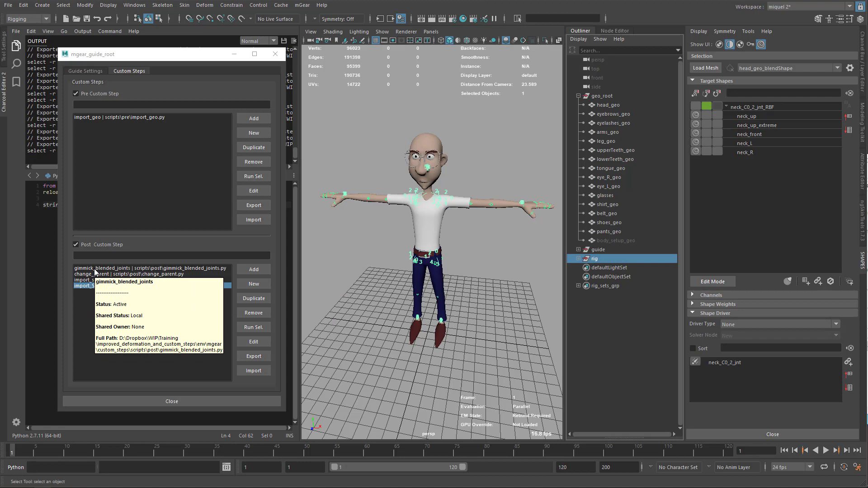
{"action": "mouse_move", "coordinate": [98, 287]}
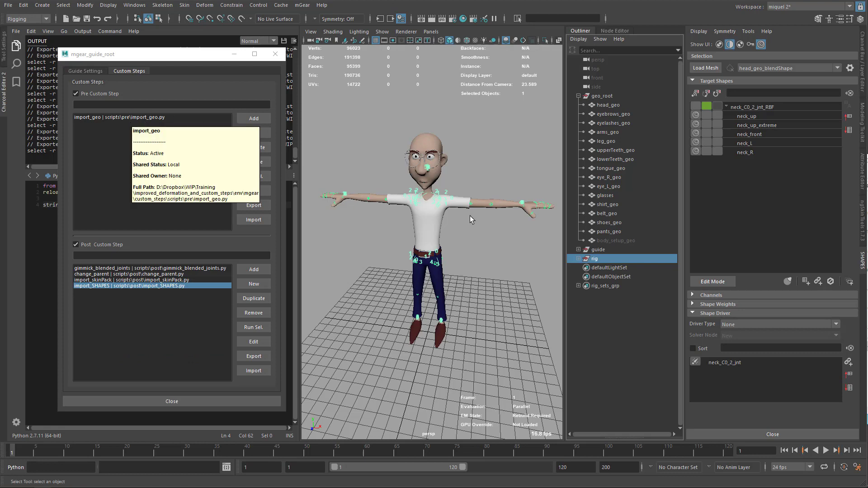
{"action": "left_click", "coordinate": [480, 158]}
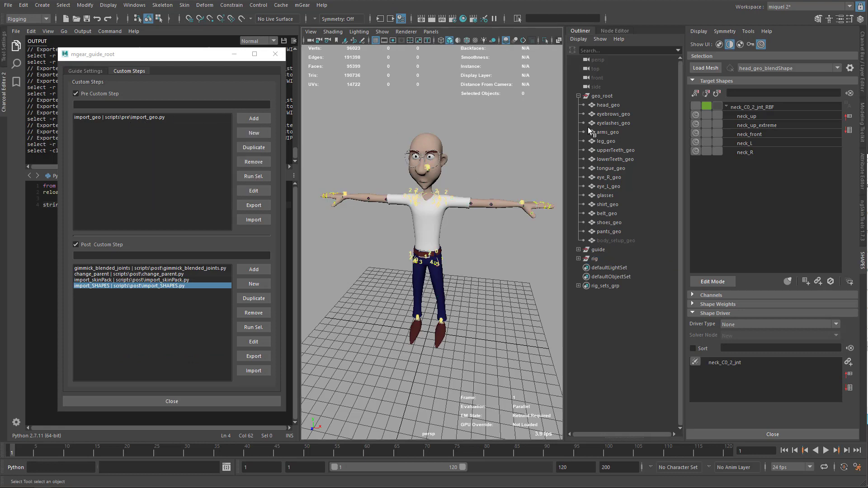
{"action": "left_click", "coordinate": [596, 249]}
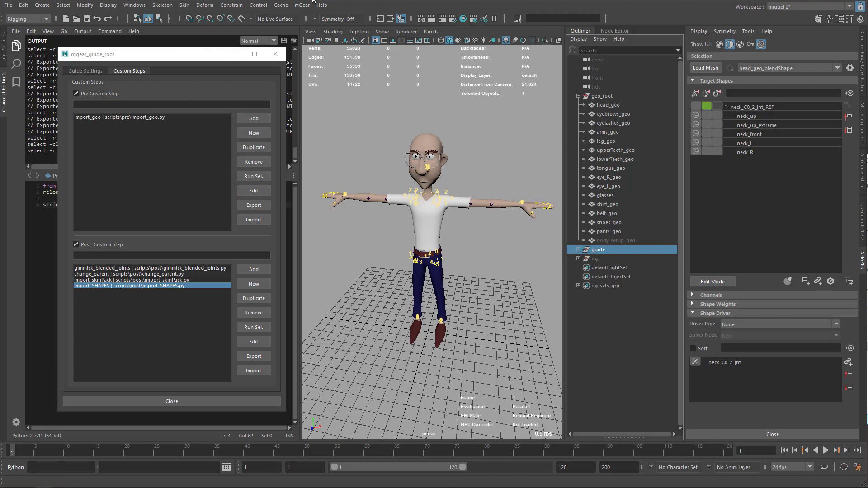
{"action": "left_click", "coordinate": [302, 5]}
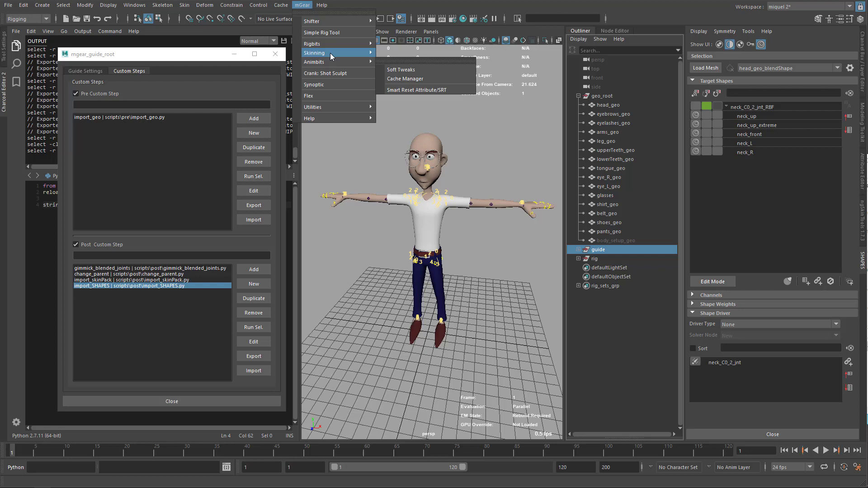
Step: Export the guide as Shifter Guide Template 'guide' into the custom_steps/data folder
{"action": "mouse_move", "coordinate": [327, 45]}
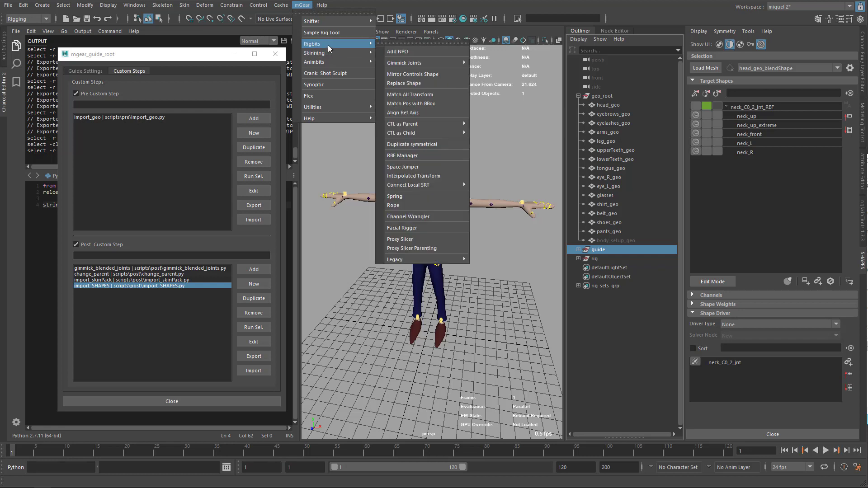
{"action": "mouse_move", "coordinate": [334, 21]}
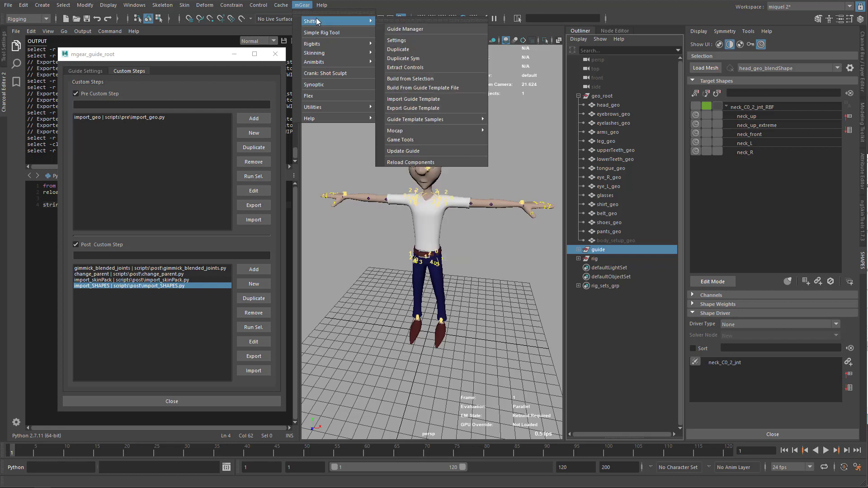
{"action": "left_click", "coordinate": [421, 109]}
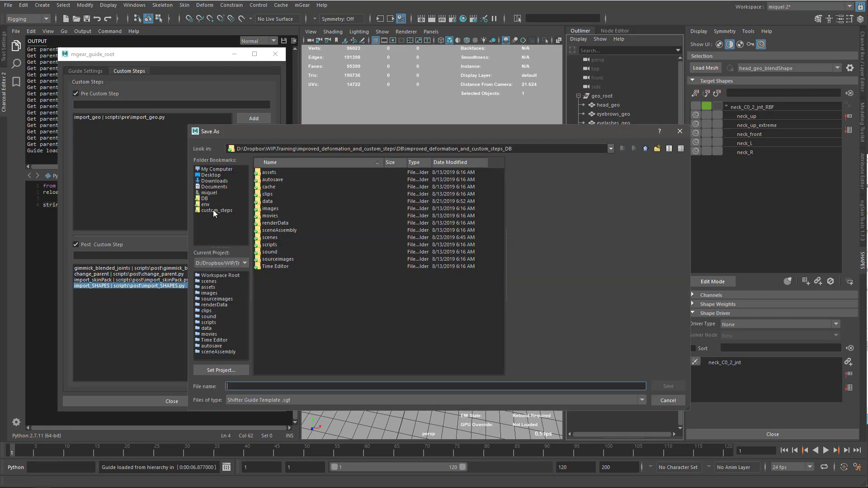
{"action": "left_click", "coordinate": [212, 213]}
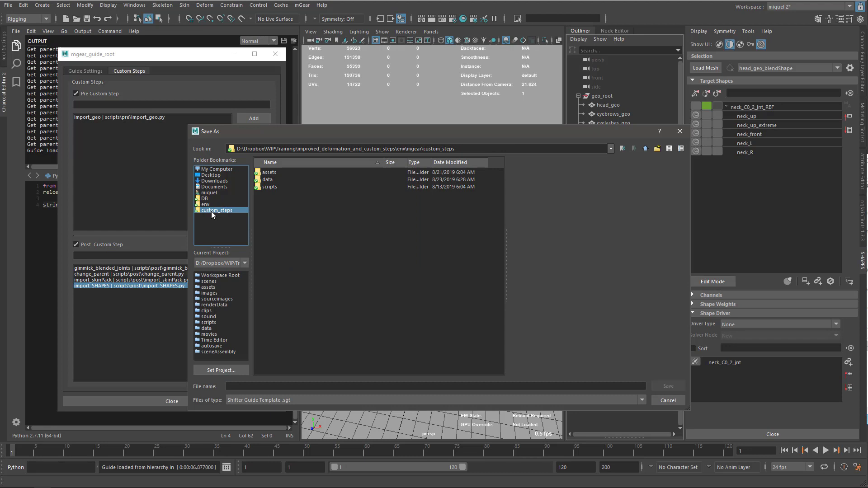
{"action": "left_click", "coordinate": [269, 183]}
{"action": "double_click", "coordinate": [269, 182]}
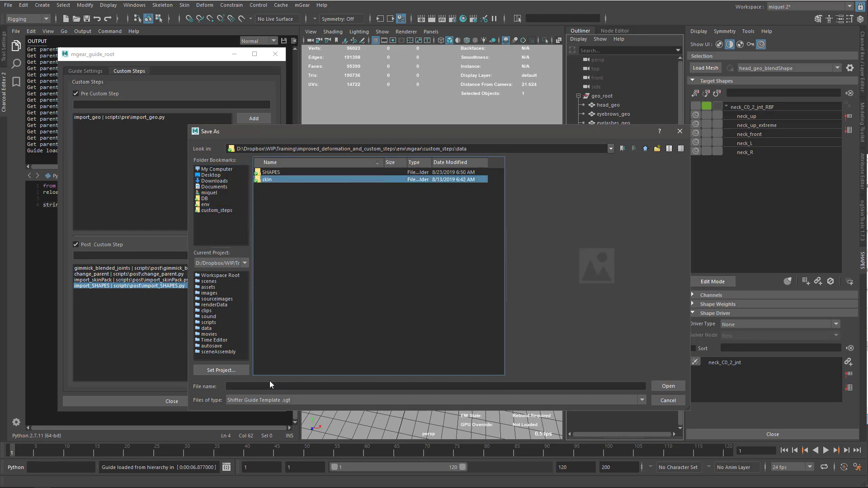
{"action": "left_click", "coordinate": [261, 387]}
{"action": "type", "text": "guide"}
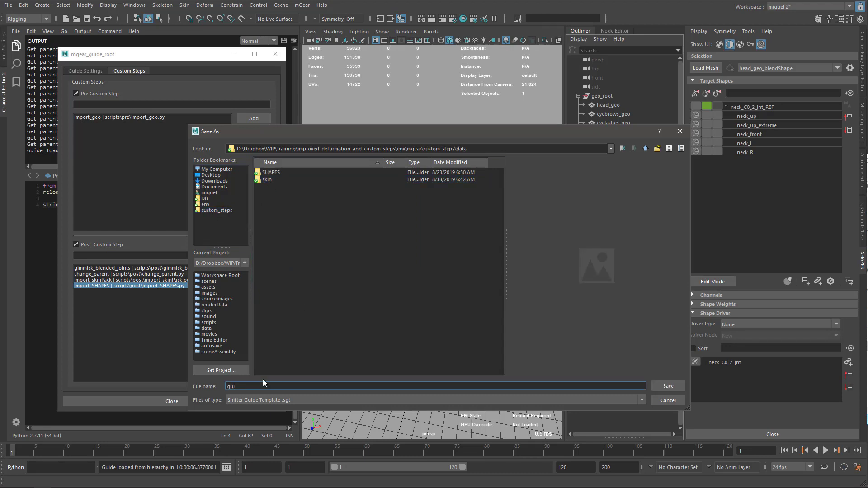
{"action": "left_click", "coordinate": [665, 386]}
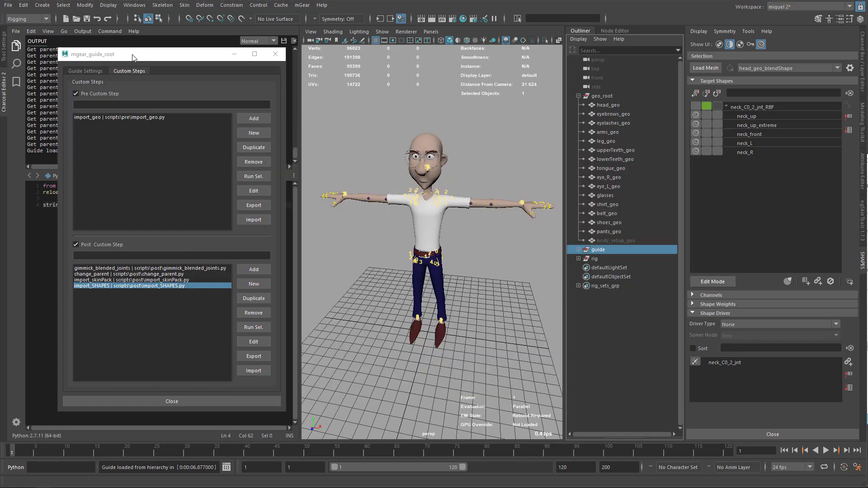
{"action": "mouse_move", "coordinate": [133, 56]}
{"action": "left_mouse_down"}
{"action": "mouse_move", "coordinate": [356, 61]}
{"action": "mouse_move", "coordinate": [136, 64]}
{"action": "left_mouse_up"}
{"action": "left_click", "coordinate": [380, 330]}
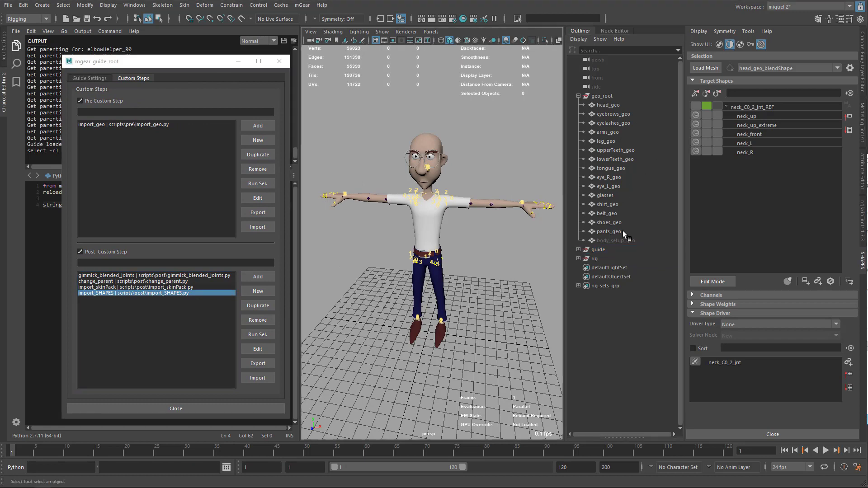
{"action": "left_click", "coordinate": [606, 250]}
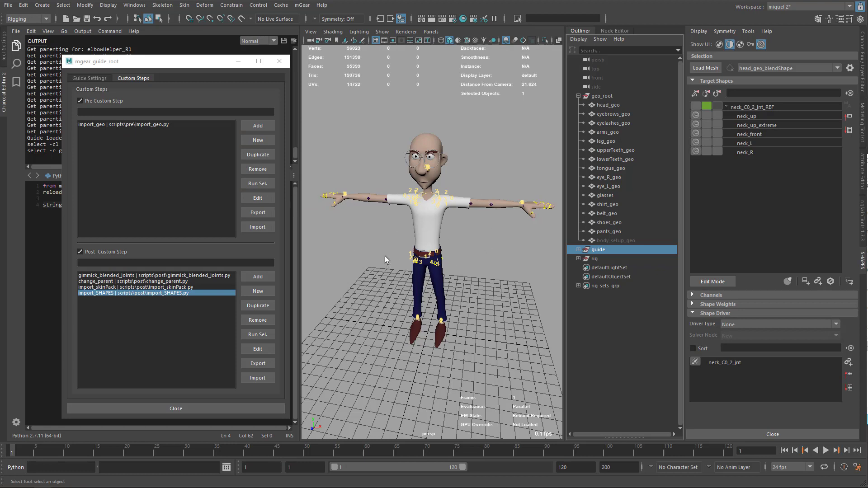
{"action": "mouse_move", "coordinate": [137, 118]}
{"action": "left_click", "coordinate": [279, 61]}
Step: Delete the guide node, then the rig node along with its rig_sets_grp
{"action": "left_click", "coordinate": [600, 251]}
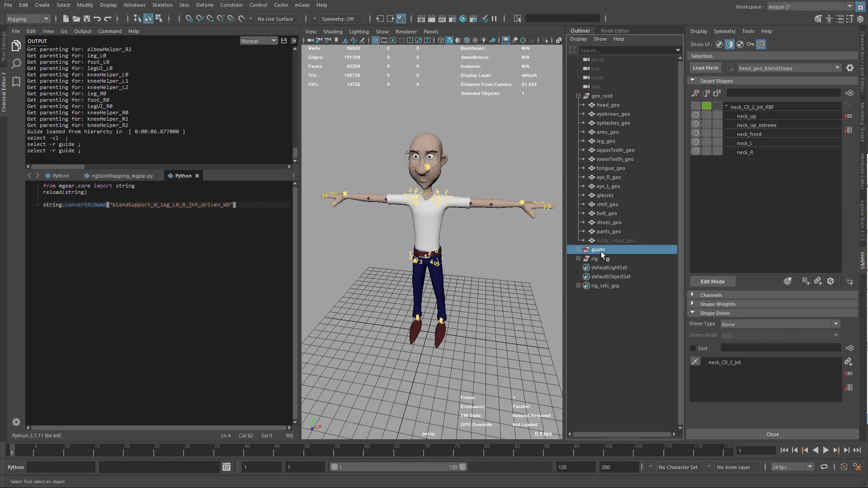
{"action": "key", "text": "Delete"}
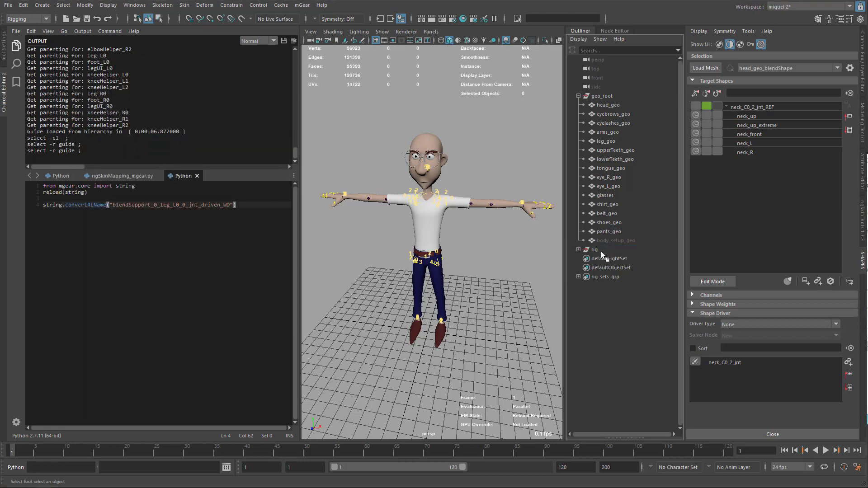
{"action": "left_click_drag", "start_coordinate": [469, 267], "coordinate": [464, 248], "text": "alt"}
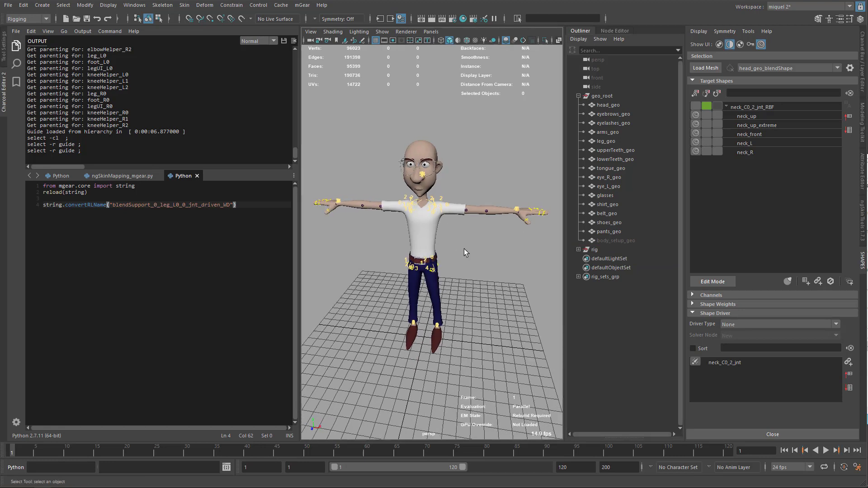
{"action": "left_click", "coordinate": [594, 249]}
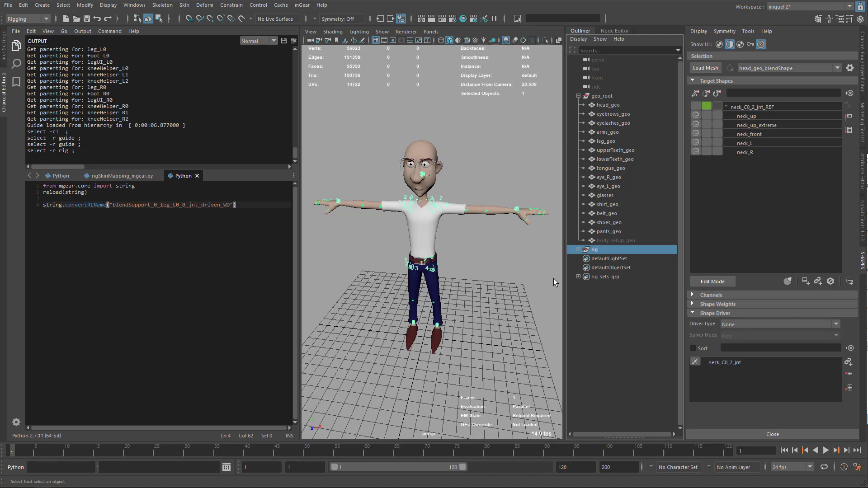
{"action": "key", "text": "Delete"}
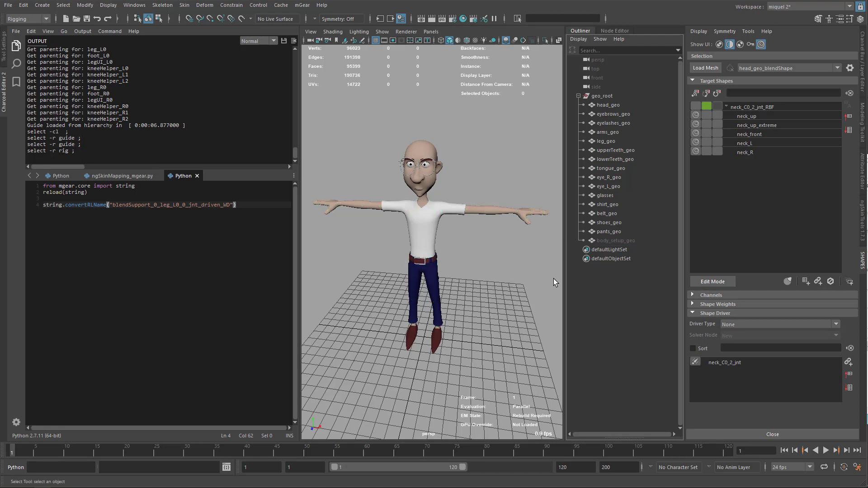
Step: Delete the head_geo_blendShape input from head_geo in the Channel Box
{"action": "left_click", "coordinate": [602, 107]}
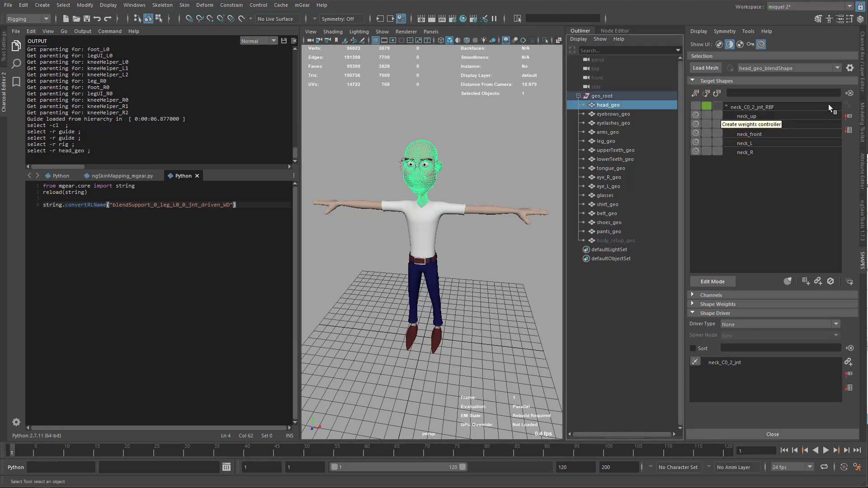
{"action": "left_click", "coordinate": [714, 66]}
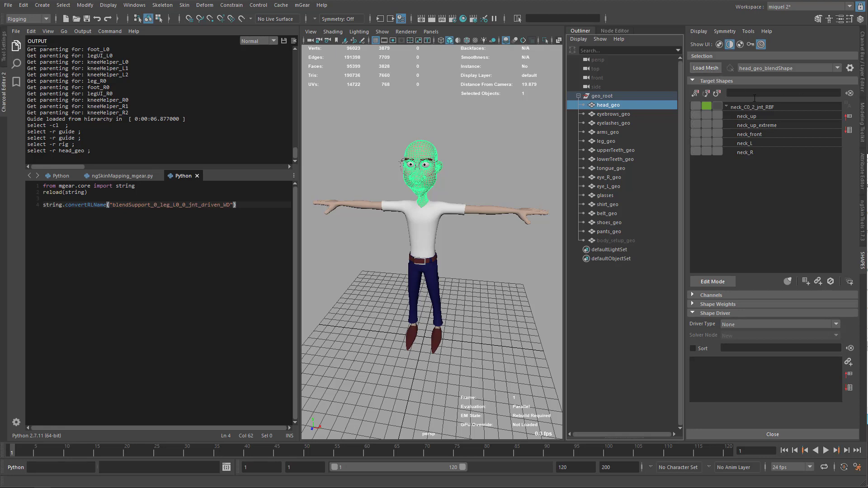
{"action": "left_click", "coordinate": [864, 89]}
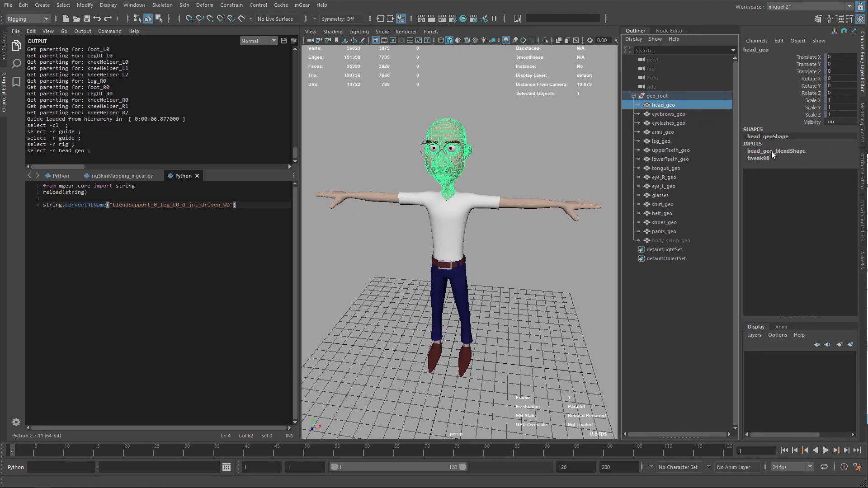
{"action": "left_click", "coordinate": [654, 113]}
{"action": "key", "text": "Up"}
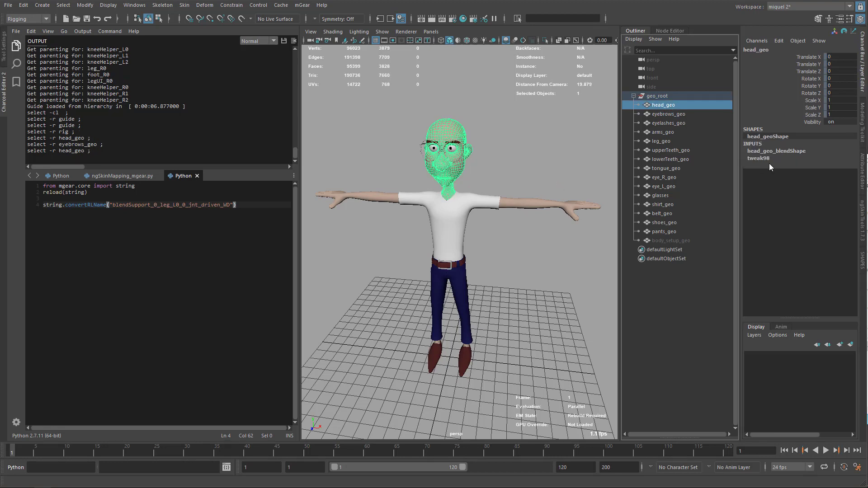
{"action": "left_click", "coordinate": [772, 152]}
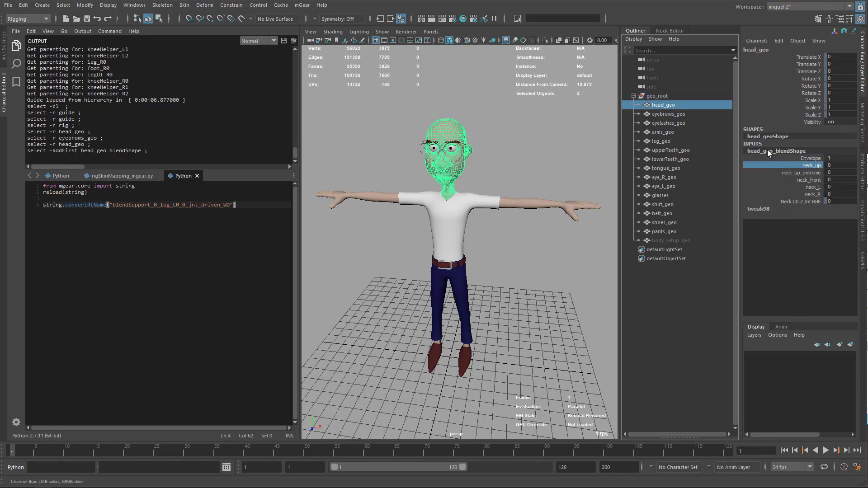
{"action": "right_click", "coordinate": [764, 161]}
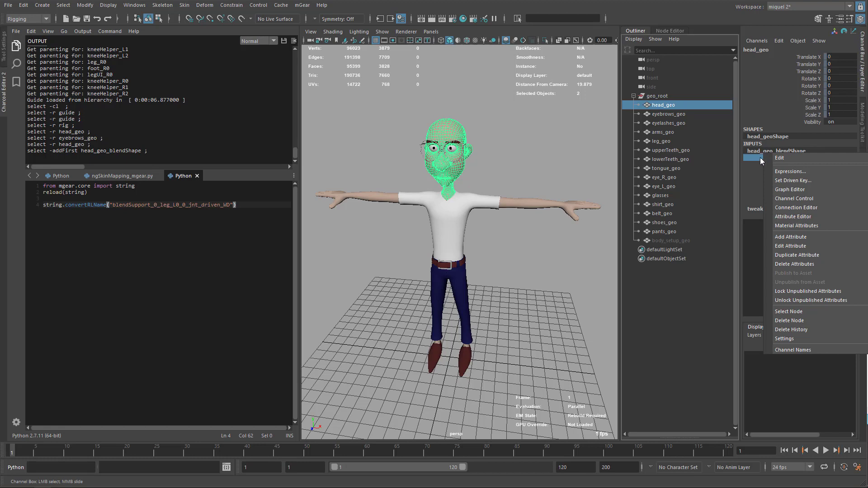
{"action": "left_click", "coordinate": [788, 320]}
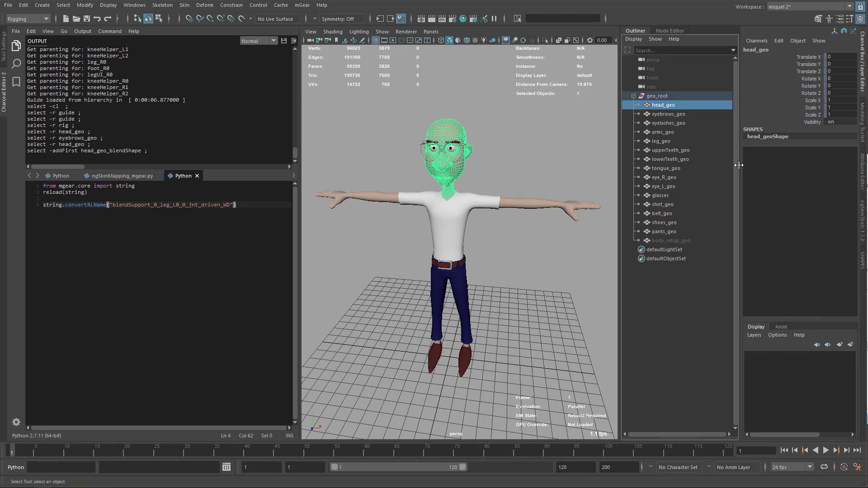
Step: Check the remaining inputs on each mesh, from eyebrows_geo down to body_setup_geo
{"action": "left_click", "coordinate": [665, 115]}
{"action": "left_click", "coordinate": [668, 123]}
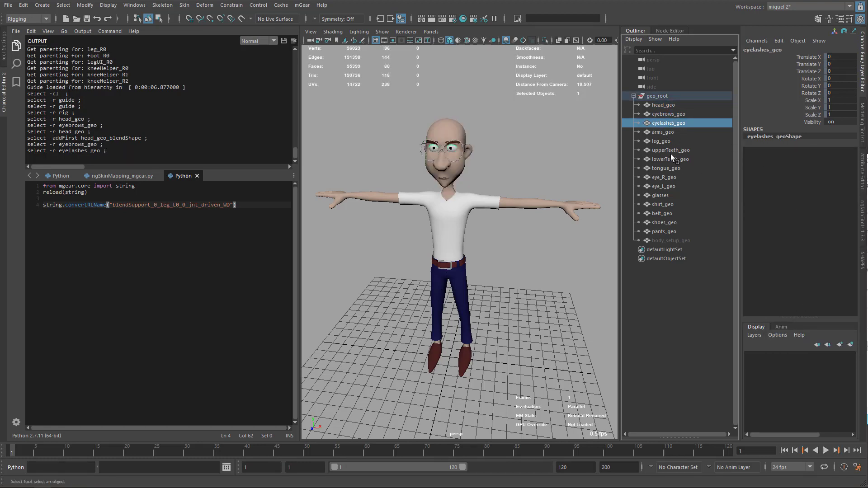
{"action": "left_click", "coordinate": [670, 150]}
{"action": "left_click", "coordinate": [670, 159]}
{"action": "left_click", "coordinate": [664, 186]}
{"action": "left_click", "coordinate": [660, 195]}
{"action": "left_click", "coordinate": [662, 213]}
{"action": "left_click", "coordinate": [668, 223]}
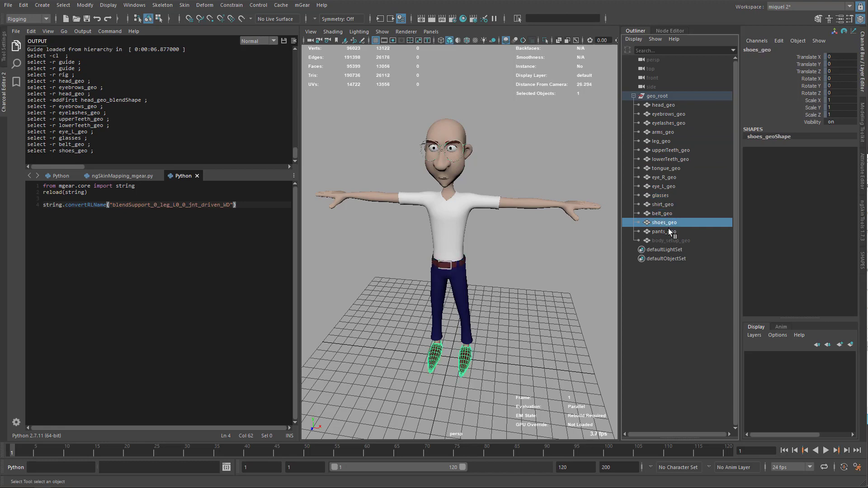
{"action": "left_click", "coordinate": [666, 232]}
{"action": "left_click", "coordinate": [666, 238]}
{"action": "left_click", "coordinate": [668, 232]}
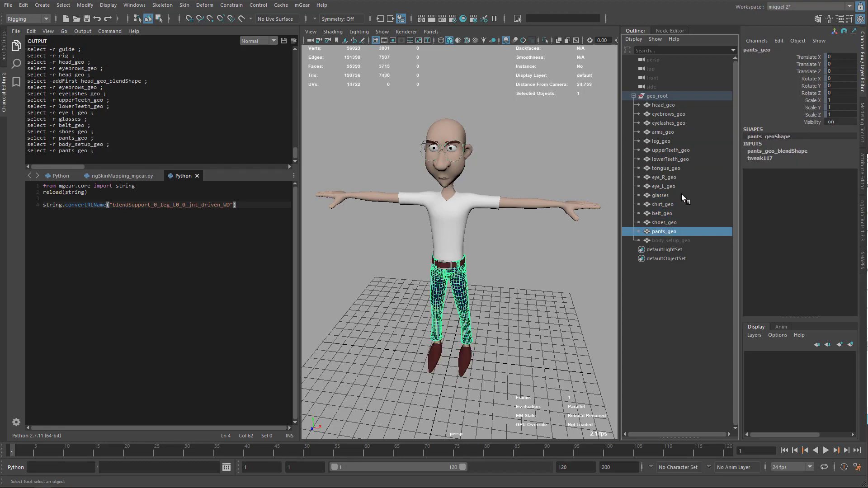
Step: Select head_geo through body_setup_geo and delete their construction history
{"action": "left_click", "coordinate": [664, 109]}
{"action": "left_click", "coordinate": [663, 238], "text": "shift"}
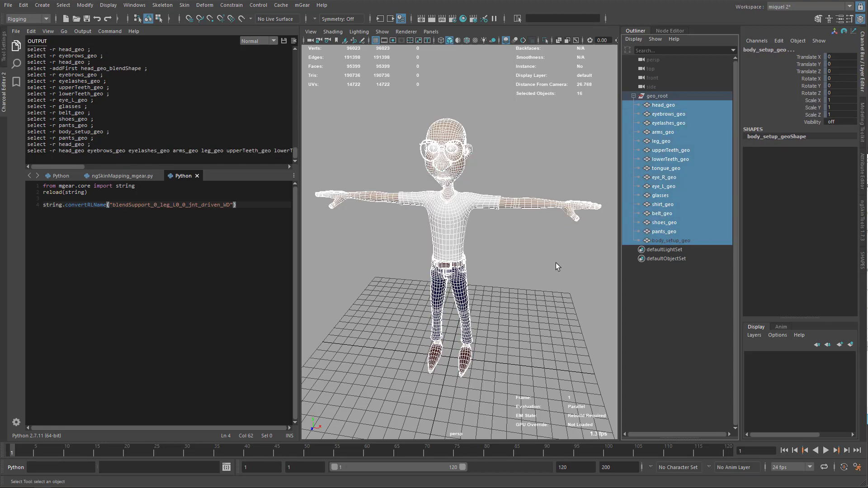
{"action": "left_click", "coordinate": [23, 5]}
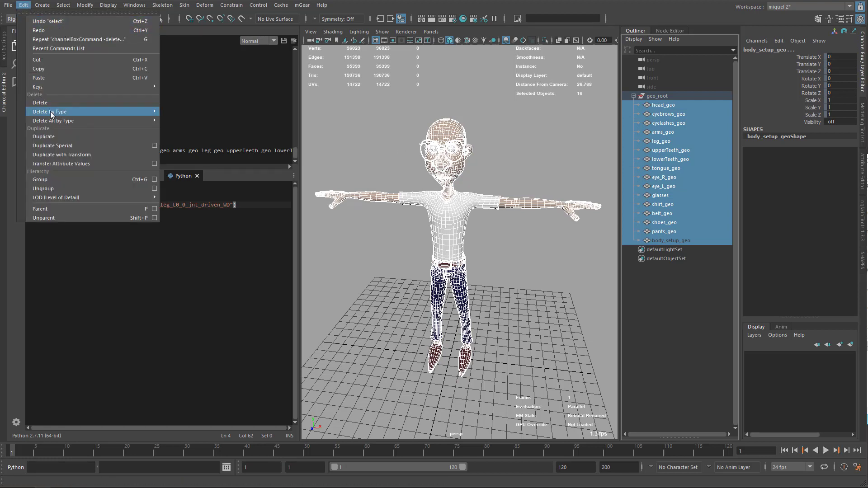
{"action": "mouse_move", "coordinate": [54, 116]}
{"action": "left_click", "coordinate": [177, 127]}
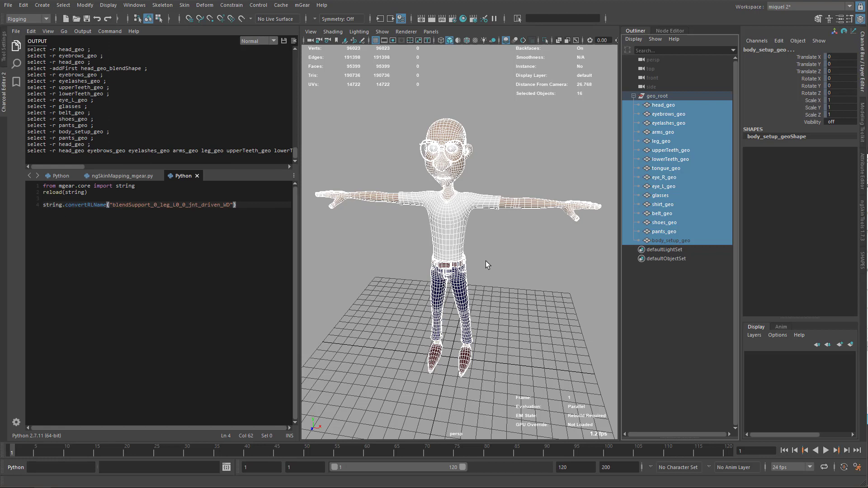
Step: Verify each mesh's history is gone, ending on lowerTeeth_geo, and widen the 3D view
{"action": "left_click", "coordinate": [673, 132]}
{"action": "left_click", "coordinate": [671, 159]}
{"action": "left_click", "coordinate": [665, 196]}
{"action": "left_click", "coordinate": [663, 204]}
{"action": "left_click", "coordinate": [661, 231]}
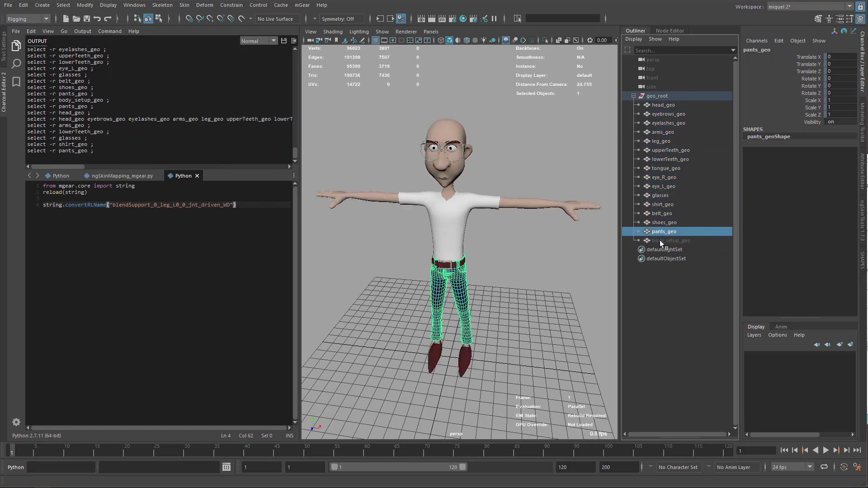
{"action": "left_click", "coordinate": [662, 235]}
{"action": "left_click", "coordinate": [664, 239]}
{"action": "left_click", "coordinate": [664, 223]}
{"action": "left_click", "coordinate": [665, 186]}
{"action": "left_click", "coordinate": [665, 177]}
{"action": "left_click", "coordinate": [670, 159]}
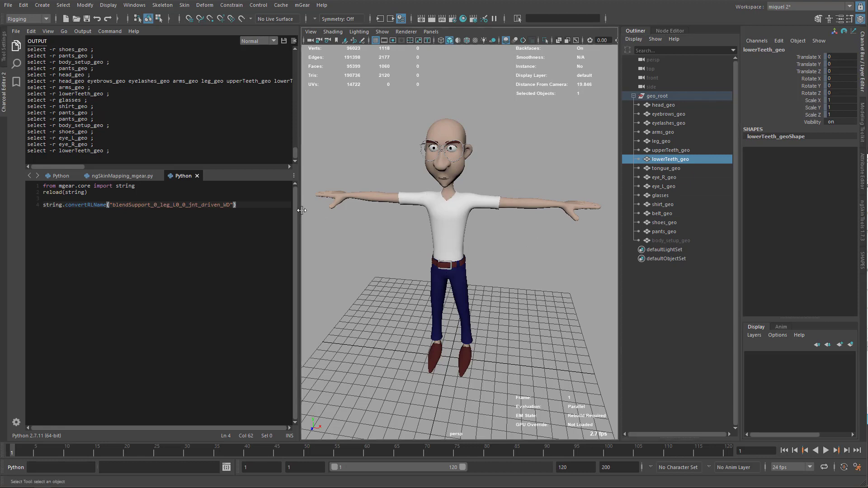
{"action": "left_click_drag", "start_coordinate": [300, 213], "coordinate": [228, 213]}
Step: Open the Node Editor, graph shirt_geo, and turn on showing all shapes
{"action": "left_click", "coordinate": [669, 31]}
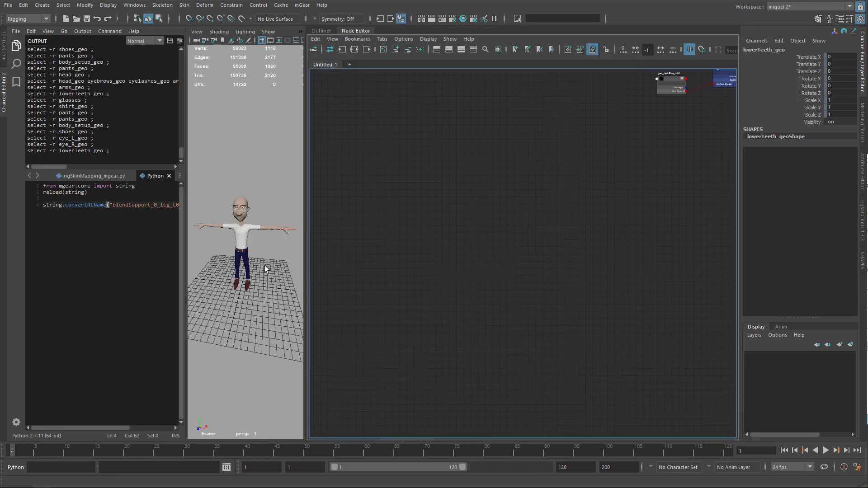
{"action": "left_click", "coordinate": [236, 232]}
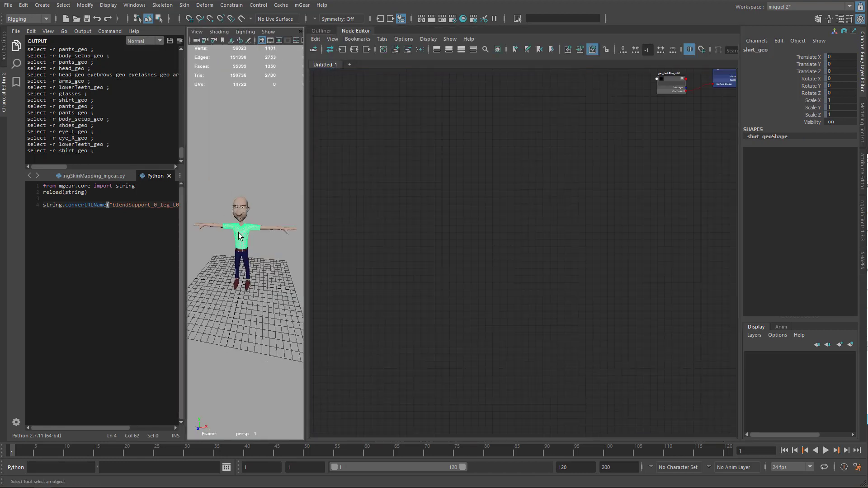
{"action": "left_click", "coordinate": [396, 50]}
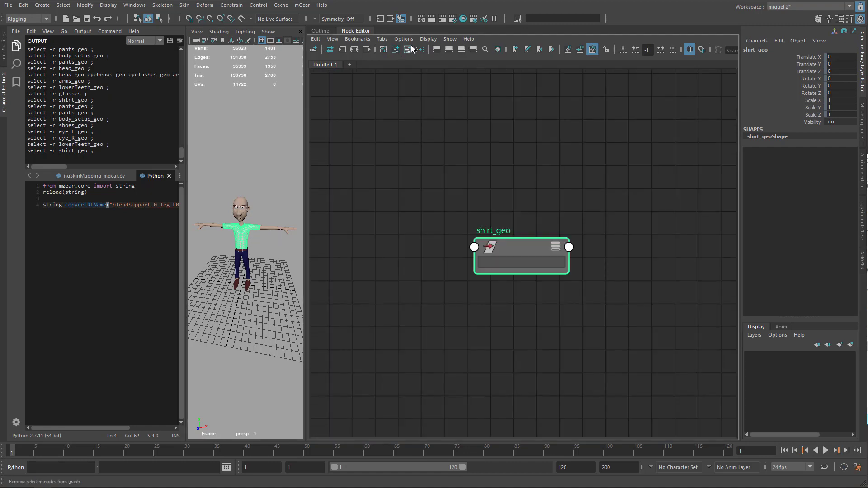
{"action": "left_click", "coordinate": [450, 39]}
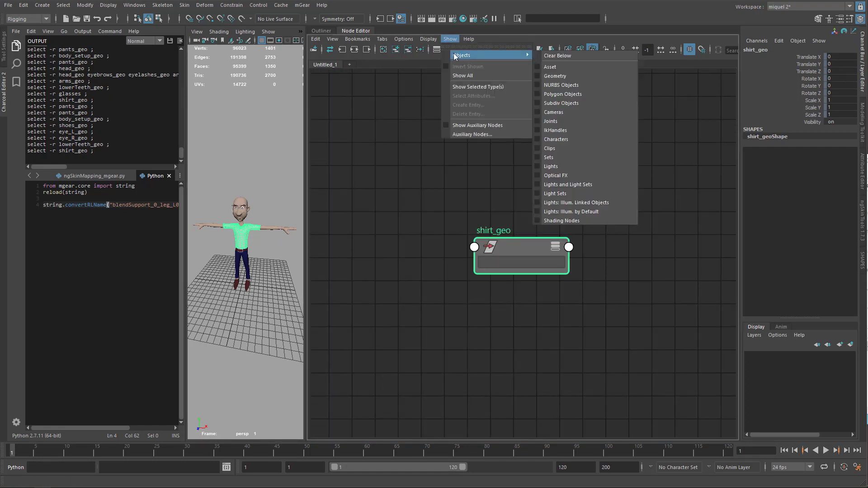
{"action": "left_click", "coordinate": [427, 40]}
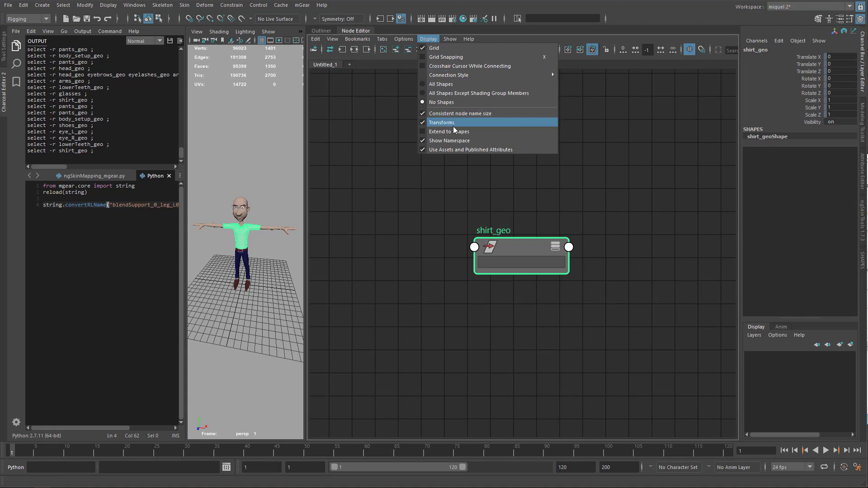
{"action": "left_click", "coordinate": [441, 84]}
Step: Make graphed transforms include their shapes and regraph shirt_geo with its shape
{"action": "left_click", "coordinate": [383, 49]}
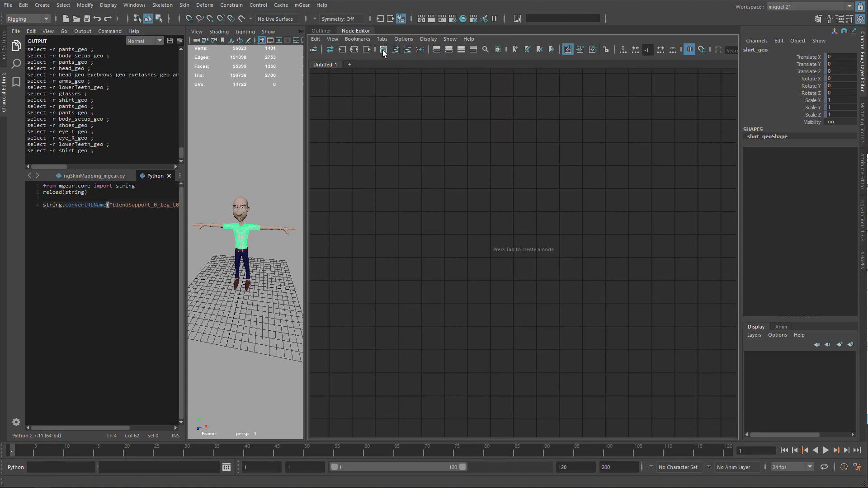
{"action": "left_click", "coordinate": [395, 49]}
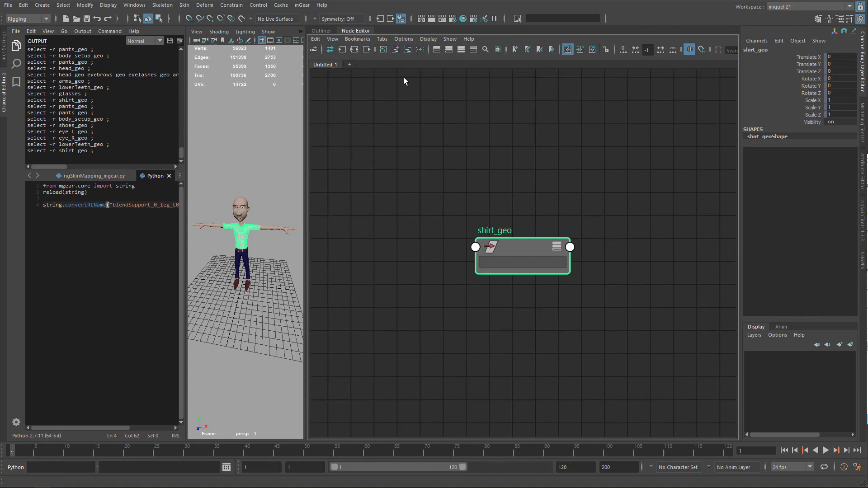
{"action": "left_click", "coordinate": [428, 39]}
{"action": "left_click", "coordinate": [449, 131]}
{"action": "left_click", "coordinate": [383, 50]}
{"action": "left_click", "coordinate": [396, 49]}
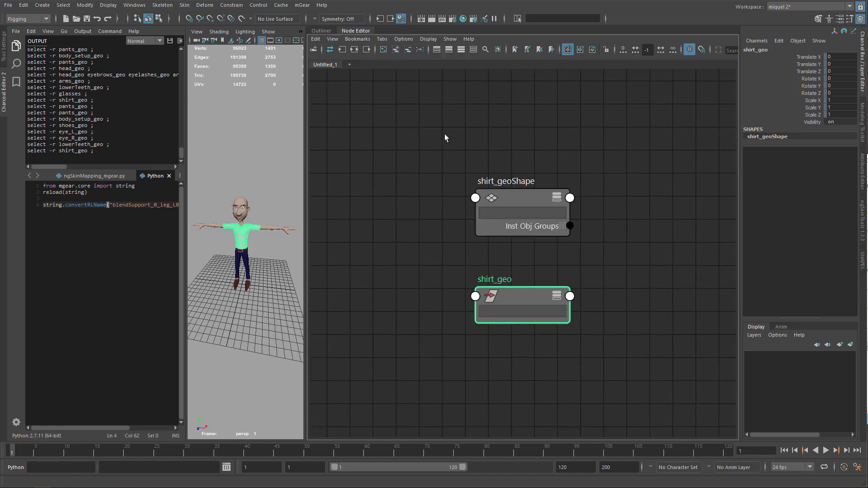
Step: Add arms_geo, then all the selected character meshes, to the node graph
{"action": "left_click", "coordinate": [264, 231]}
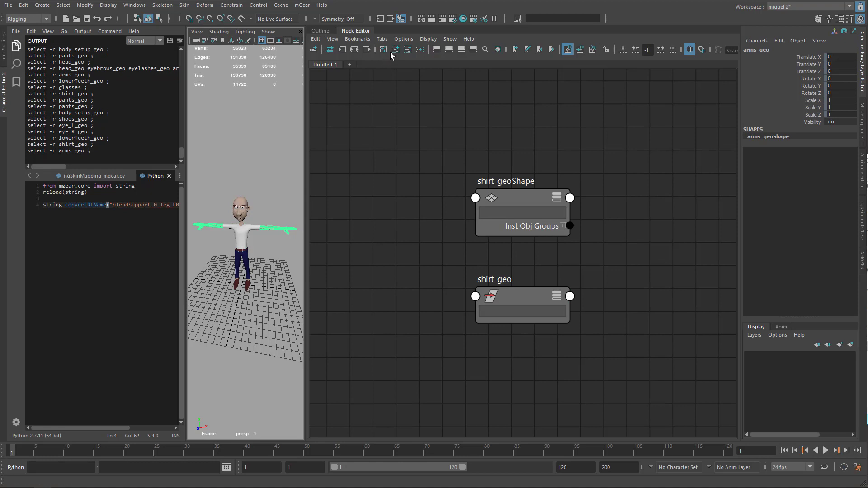
{"action": "left_click", "coordinate": [395, 50]}
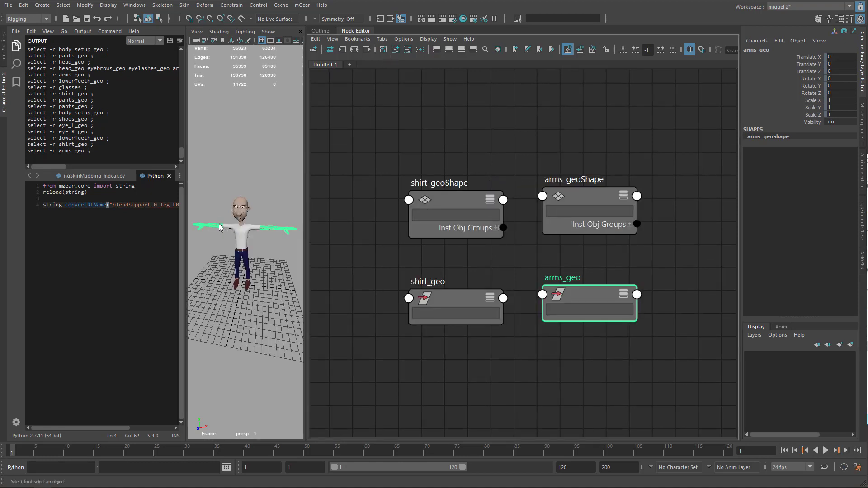
{"action": "left_click_drag", "start_coordinate": [200, 188], "coordinate": [299, 304]}
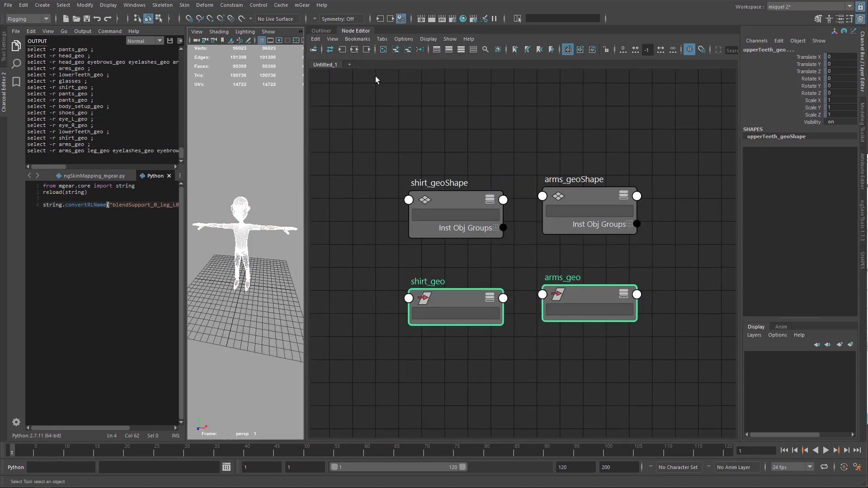
{"action": "left_click", "coordinate": [396, 52]}
Step: Move the glassesShape node out of the cluster and pan to the _geo transform nodes
{"action": "scroll", "coordinate": [561, 273], "scroll_direction": "up", "scroll_amount": 10}
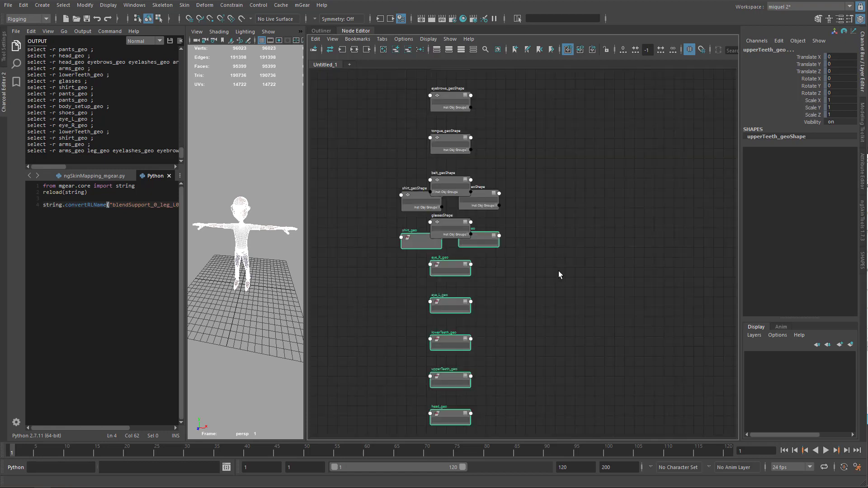
{"action": "left_click", "coordinate": [501, 239]}
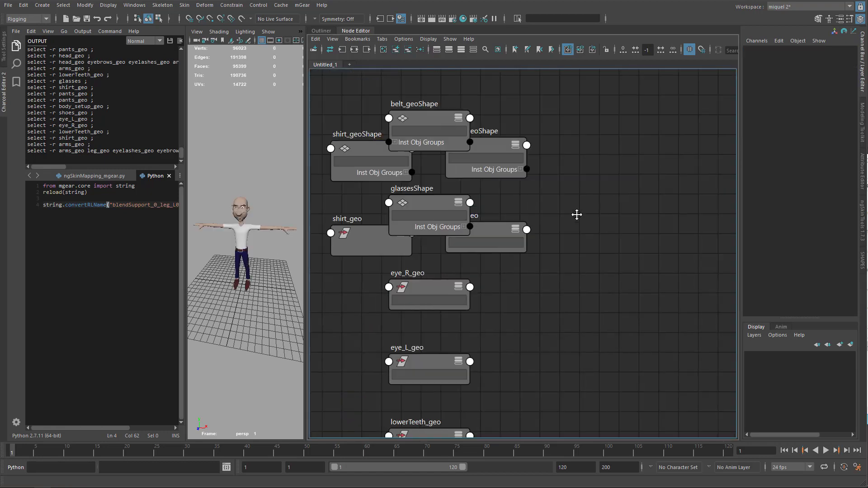
{"action": "left_click_drag", "start_coordinate": [472, 216], "coordinate": [375, 194]}
{"action": "scroll", "coordinate": [542, 303], "scroll_direction": "down", "scroll_amount": 2}
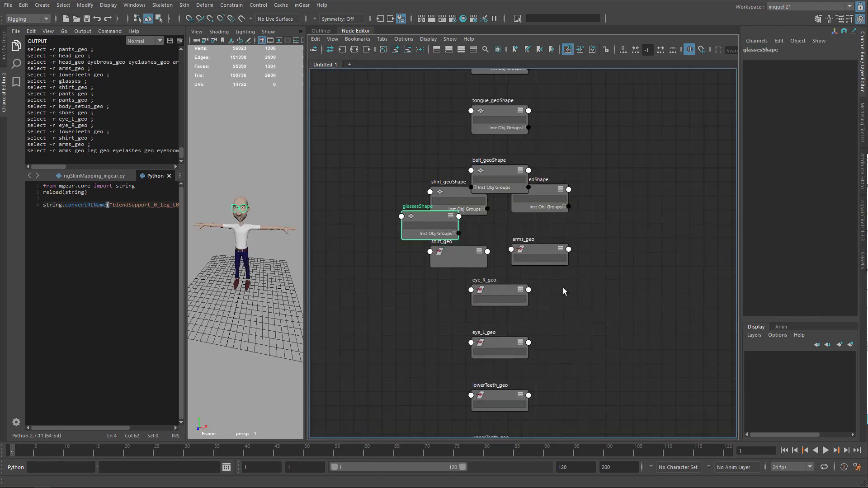
{"action": "scroll", "coordinate": [577, 292], "scroll_direction": "up", "scroll_amount": 3}
{"action": "scroll", "coordinate": [571, 248], "scroll_direction": "down", "scroll_amount": 5}
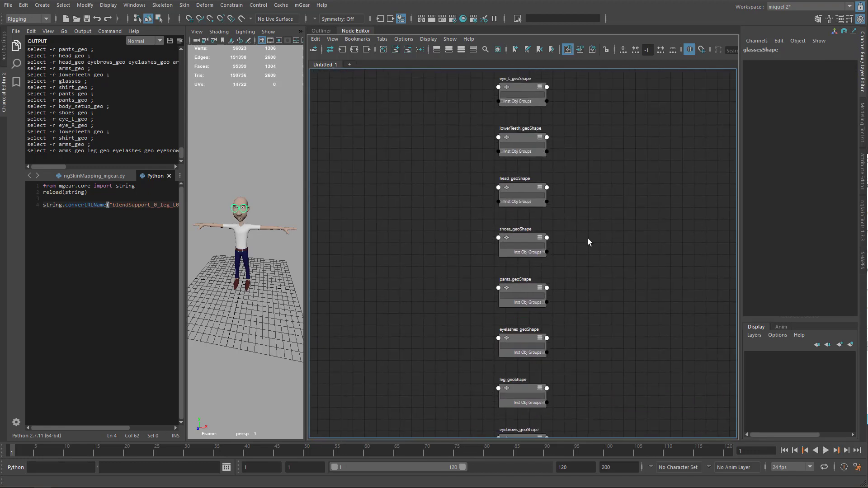
{"action": "scroll", "coordinate": [594, 217], "scroll_direction": "up", "scroll_amount": 3}
{"action": "middle_click_drag", "start_coordinate": [632, 132], "coordinate": [588, 231], "text": "alt"}
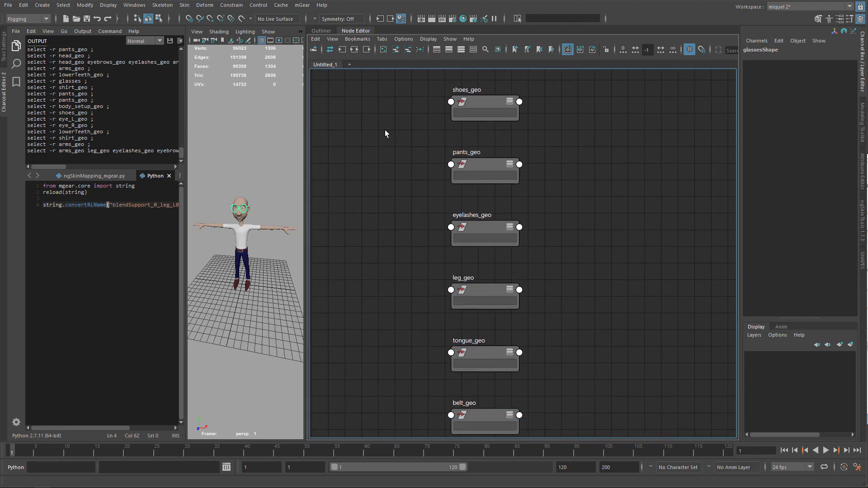
Step: Select geo_root with the whole character in the Outliner
{"action": "left_click", "coordinate": [319, 31]}
{"action": "scroll", "coordinate": [497, 278], "scroll_direction": "down", "scroll_amount": 5}
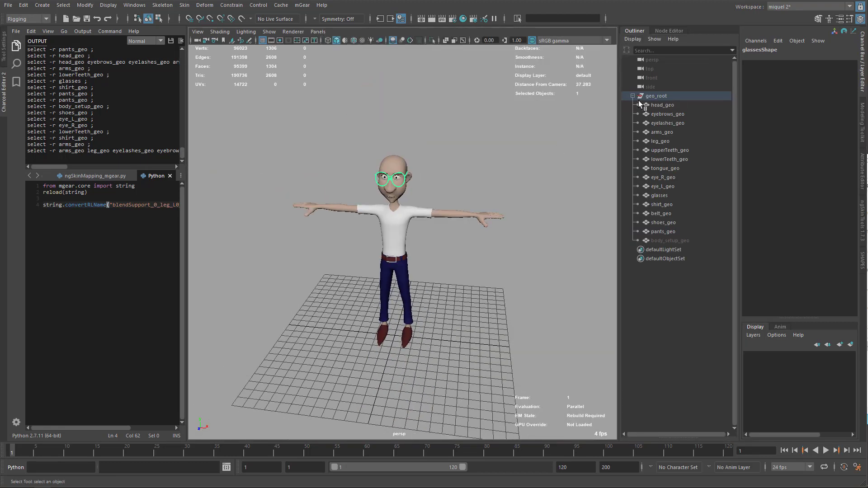
{"action": "left_click", "coordinate": [655, 95]}
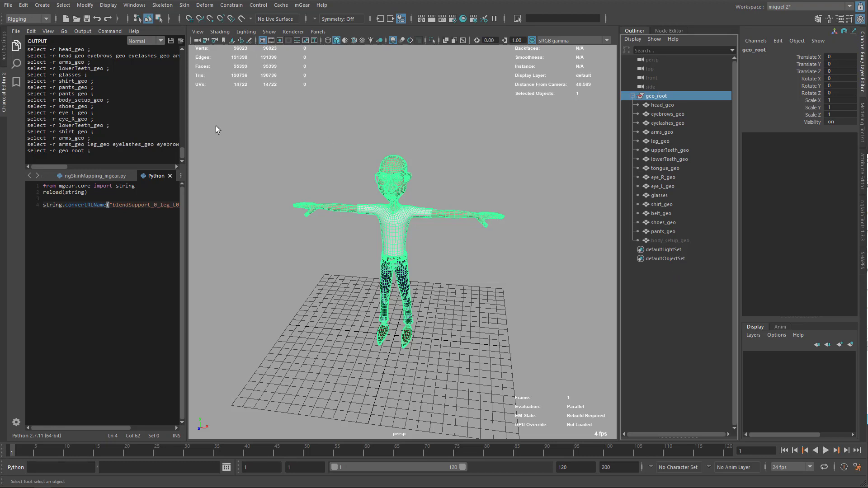
Step: Export the selection as 'geo' into custom_steps/assets, matching the name import_geo.py expects
{"action": "left_click", "coordinate": [7, 6]}
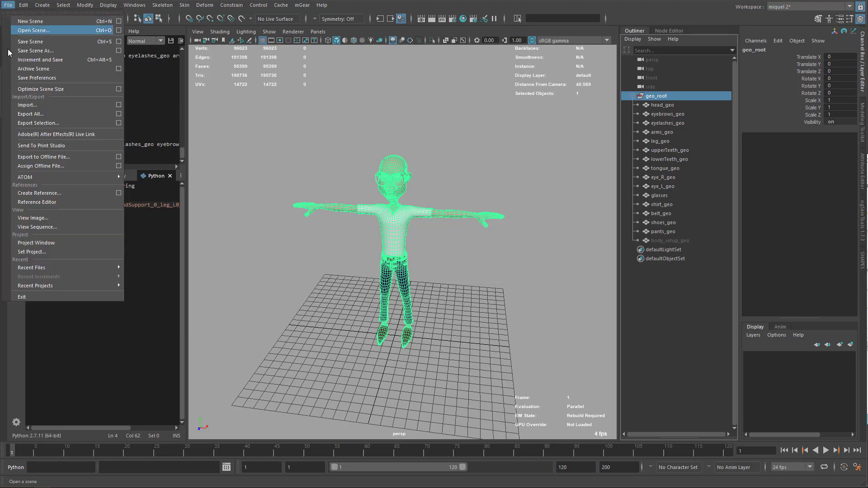
{"action": "left_click", "coordinate": [38, 123]}
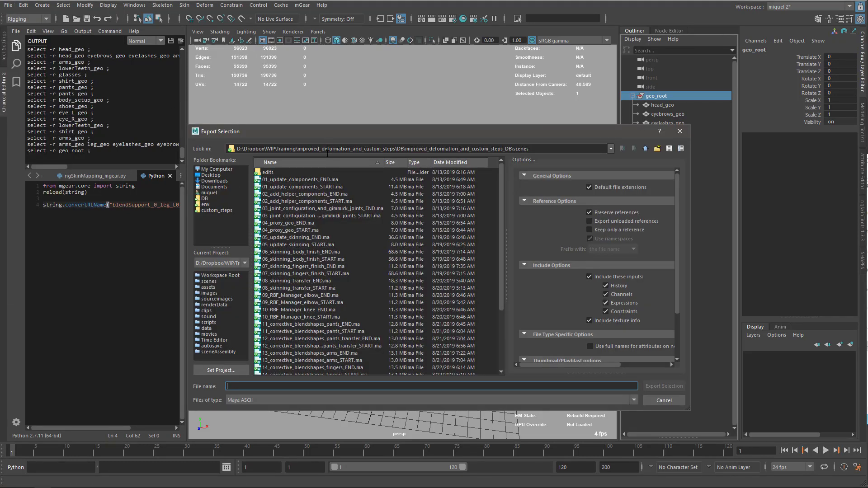
{"action": "left_click", "coordinate": [216, 211]}
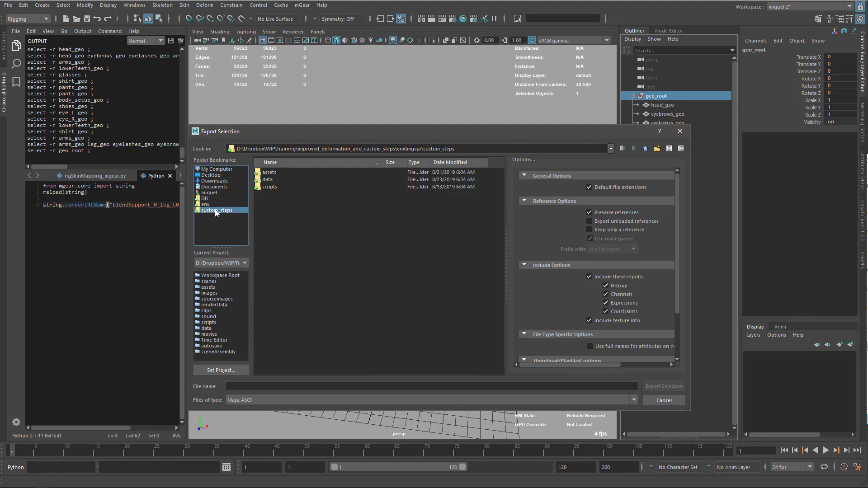
{"action": "left_click", "coordinate": [274, 176]}
{"action": "double_click", "coordinate": [273, 176]}
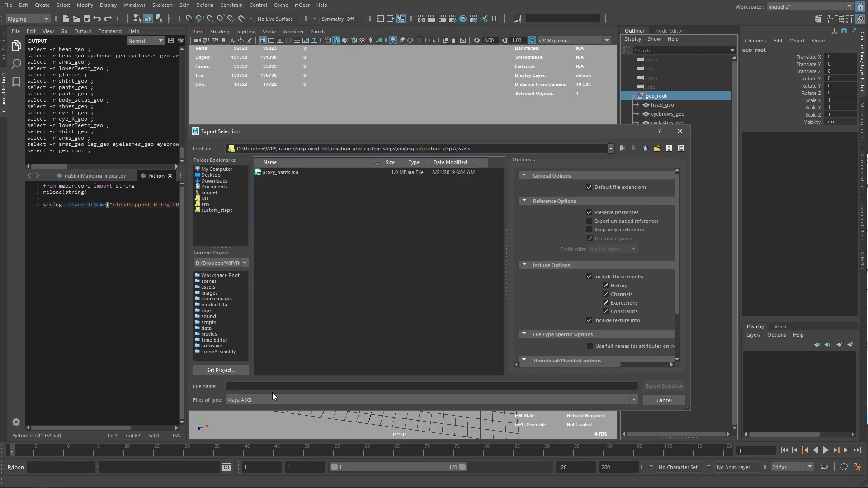
{"action": "left_click", "coordinate": [246, 386]}
{"action": "type", "text": "geo"}
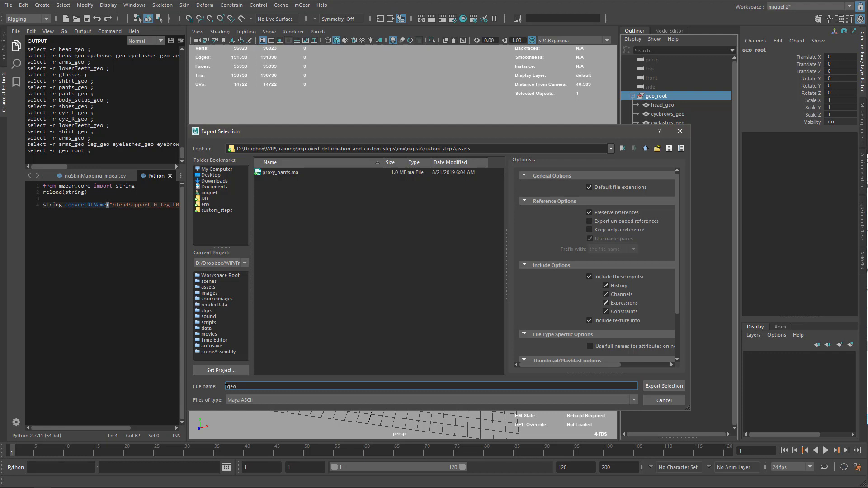
{"action": "key", "text": "alt+Tab"}
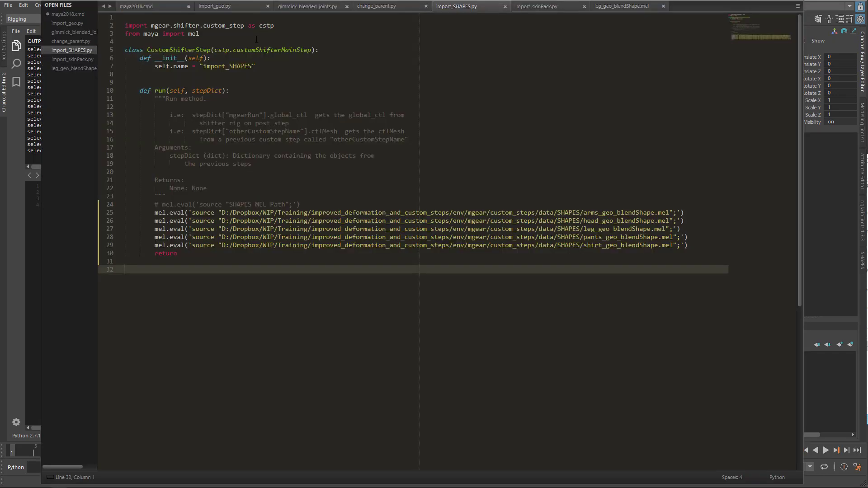
{"action": "left_click", "coordinate": [217, 6]}
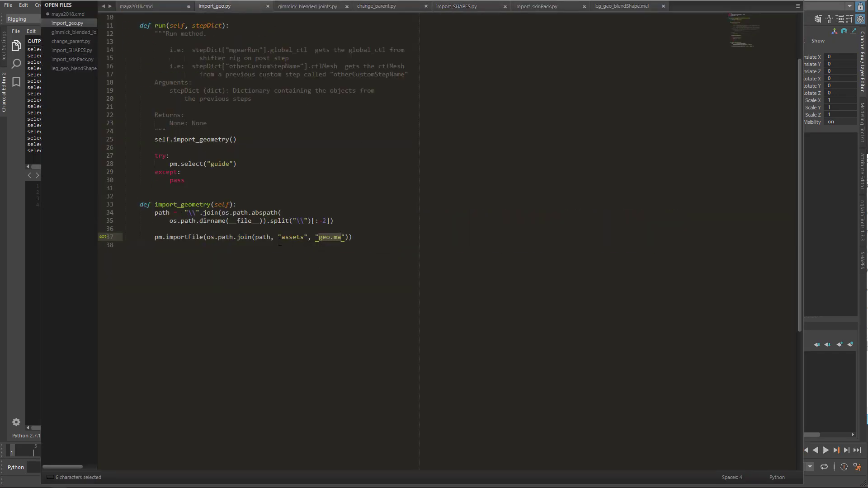
{"action": "key", "text": "alt+Tab"}
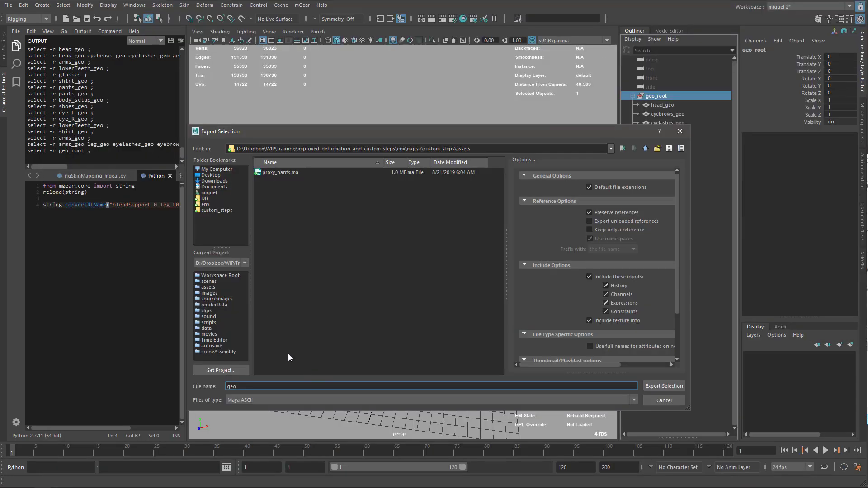
{"action": "left_click", "coordinate": [664, 386]}
Step: Start a new empty scene, discarding changes to the current one
{"action": "left_click", "coordinate": [443, 307]}
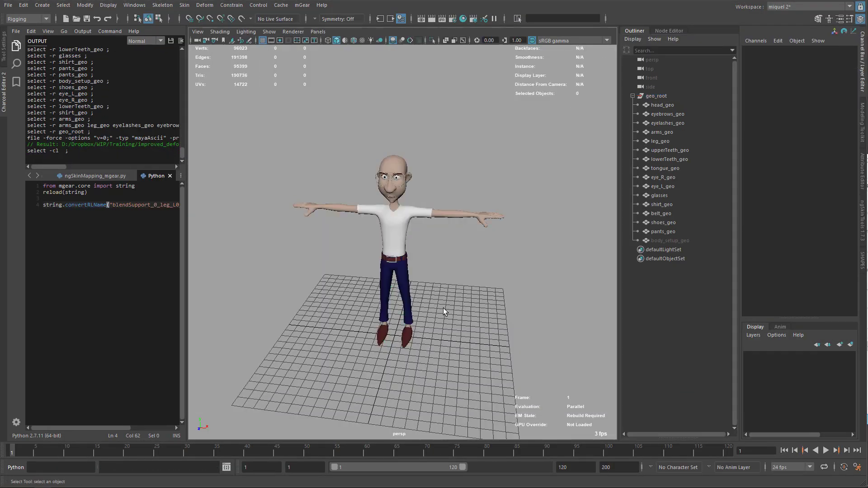
{"action": "key", "text": "ctrl+n"}
{"action": "left_click", "coordinate": [573, 176]}
{"action": "left_click_drag", "start_coordinate": [402, 254], "coordinate": [580, 128], "text": "alt"}
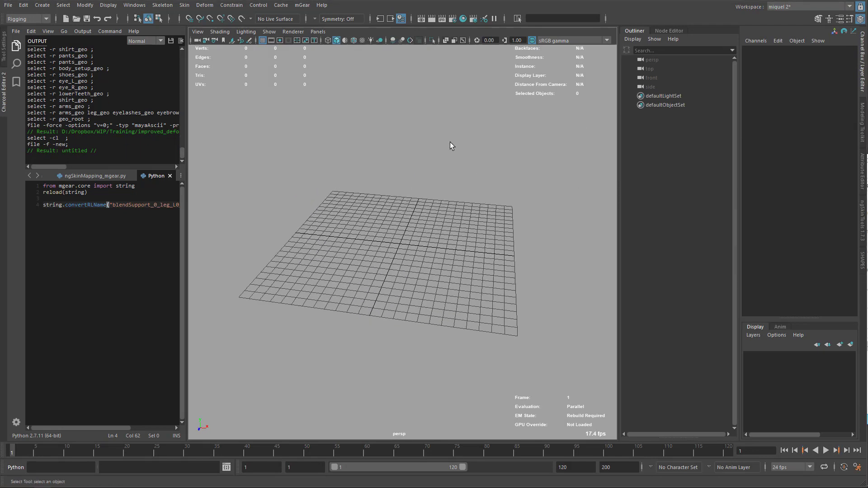
Step: Import the guide.sgt Shifter guide template from custom_steps/data
{"action": "left_click", "coordinate": [301, 5]}
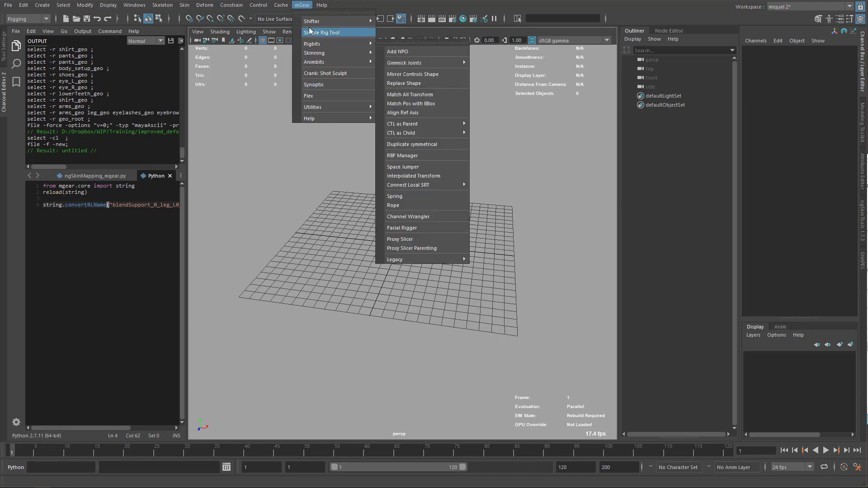
{"action": "mouse_move", "coordinate": [315, 48]}
{"action": "mouse_move", "coordinate": [324, 21]}
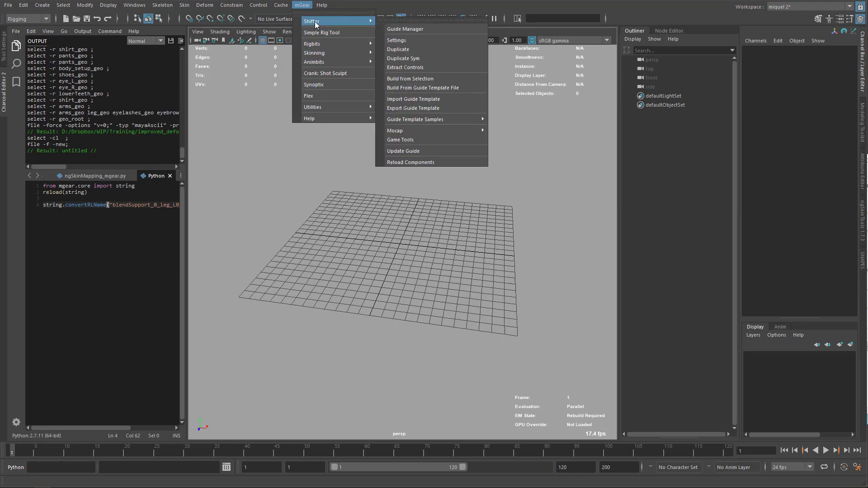
{"action": "left_click", "coordinate": [404, 100]}
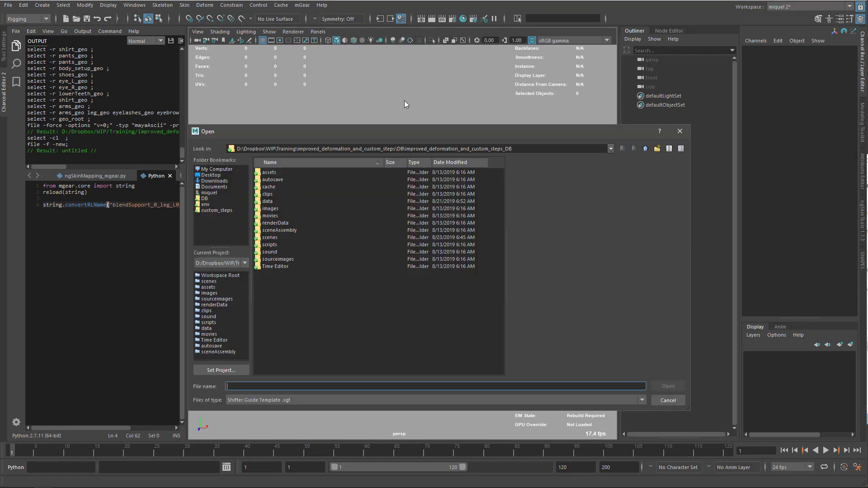
{"action": "left_click", "coordinate": [214, 209]}
{"action": "left_click", "coordinate": [273, 180]}
{"action": "double_click", "coordinate": [271, 181]}
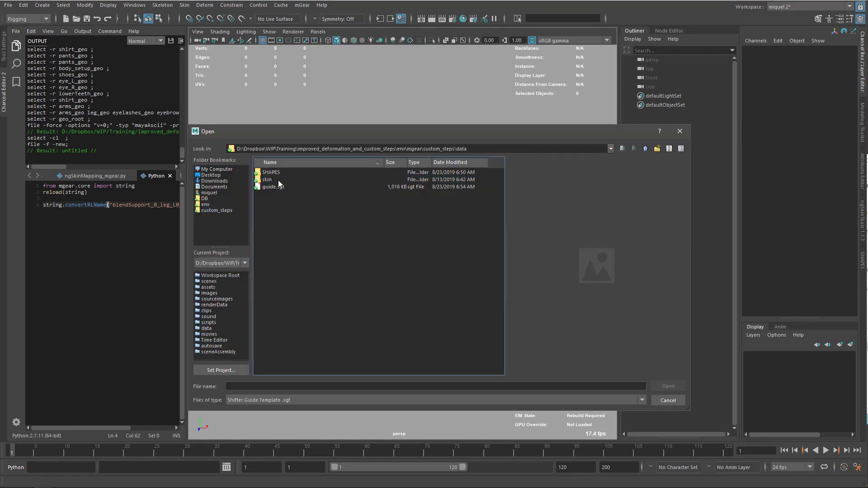
{"action": "left_click", "coordinate": [273, 188]}
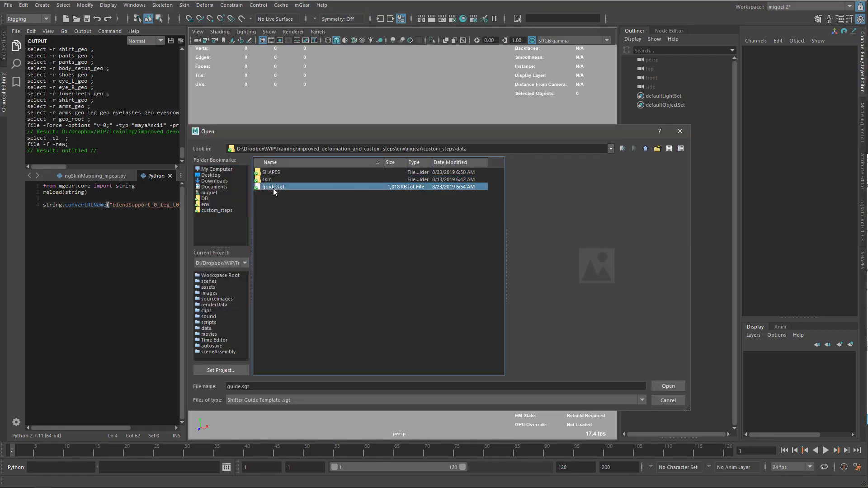
{"action": "left_click", "coordinate": [660, 386]}
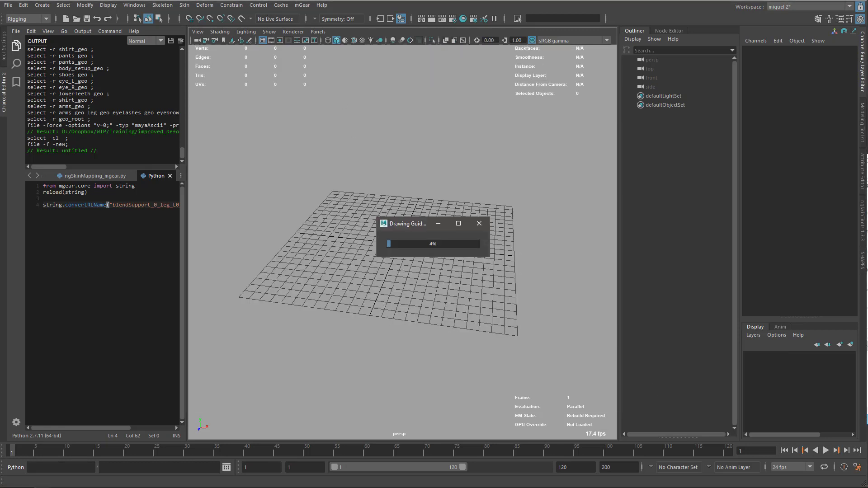
Step: In Sublime Text, highlight the try/except block and the pm.select("guide") call on line 28
{"action": "key", "text": "alt+Tab"}
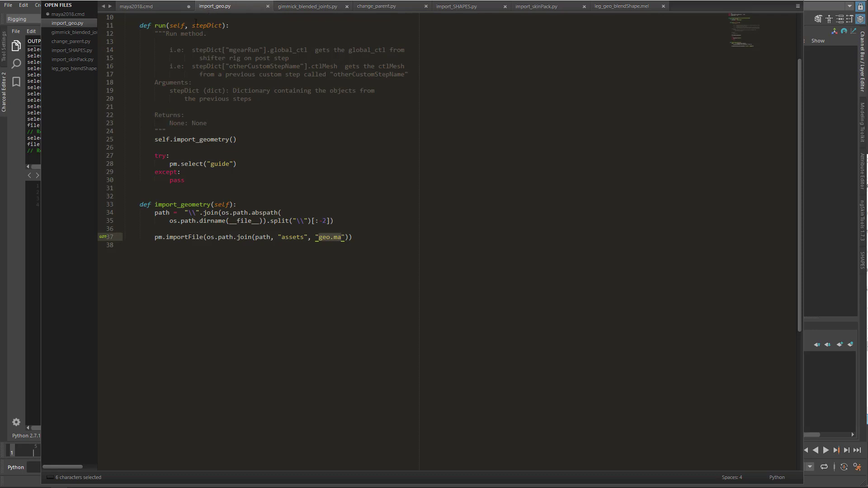
{"action": "left_click_drag", "start_coordinate": [196, 181], "coordinate": [154, 157]}
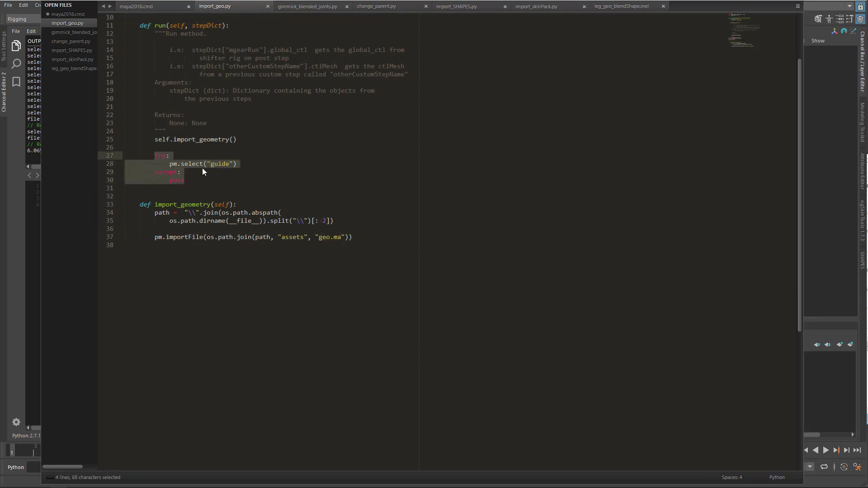
{"action": "left_click", "coordinate": [184, 165]}
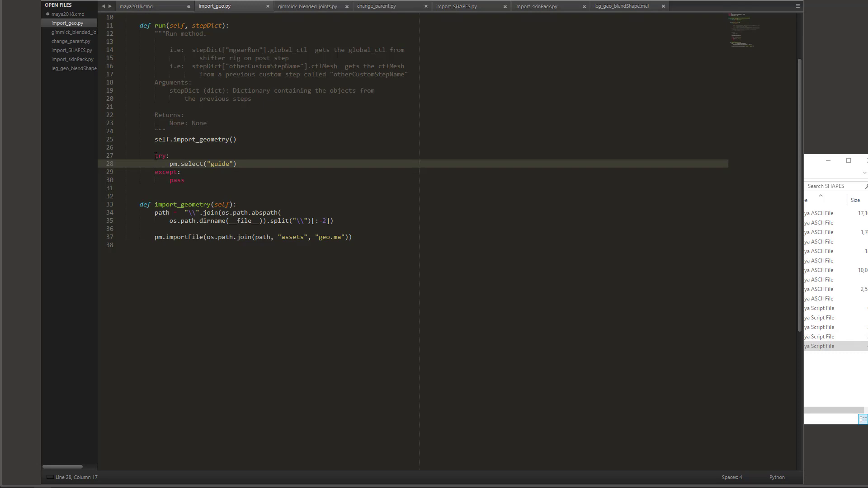
{"action": "left_click_drag", "start_coordinate": [241, 164], "coordinate": [170, 164]}
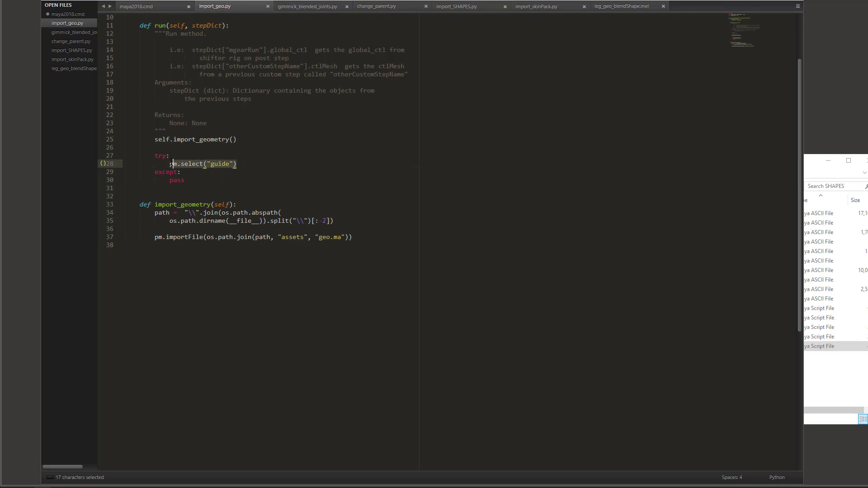